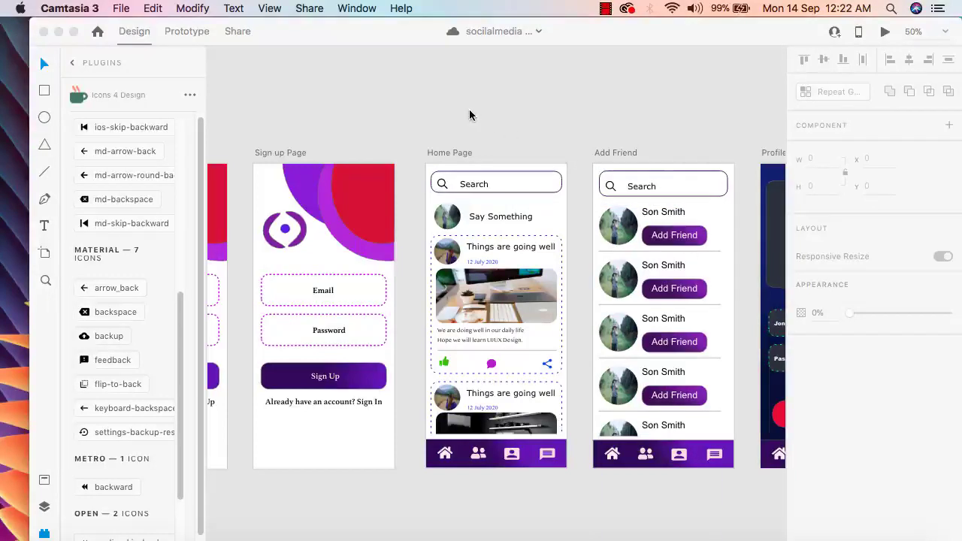
# Add a new iPhone X, XS, 11 Pro artboard to the document.
pyautogui.click(433, 117)
pyautogui.hscroll(10, 604, 121)
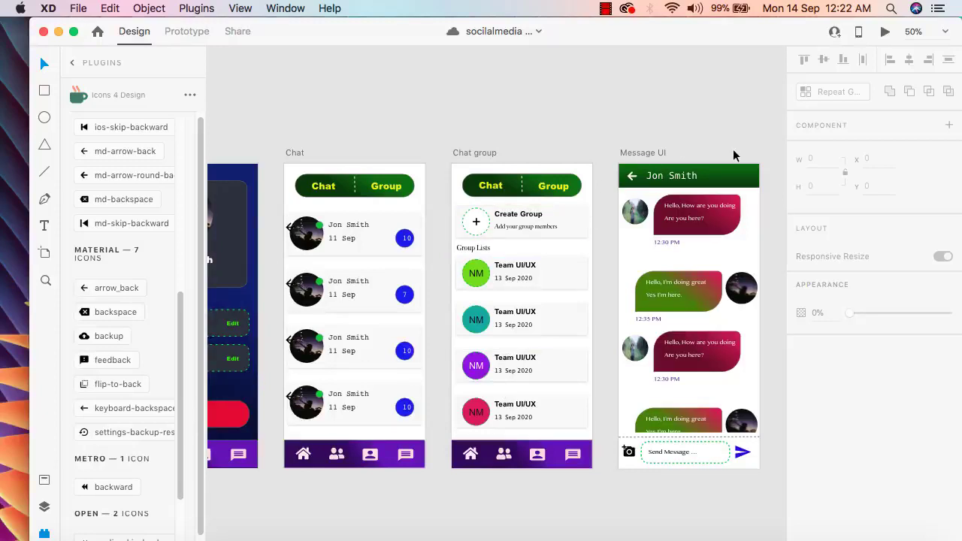
pyautogui.click(44, 510)
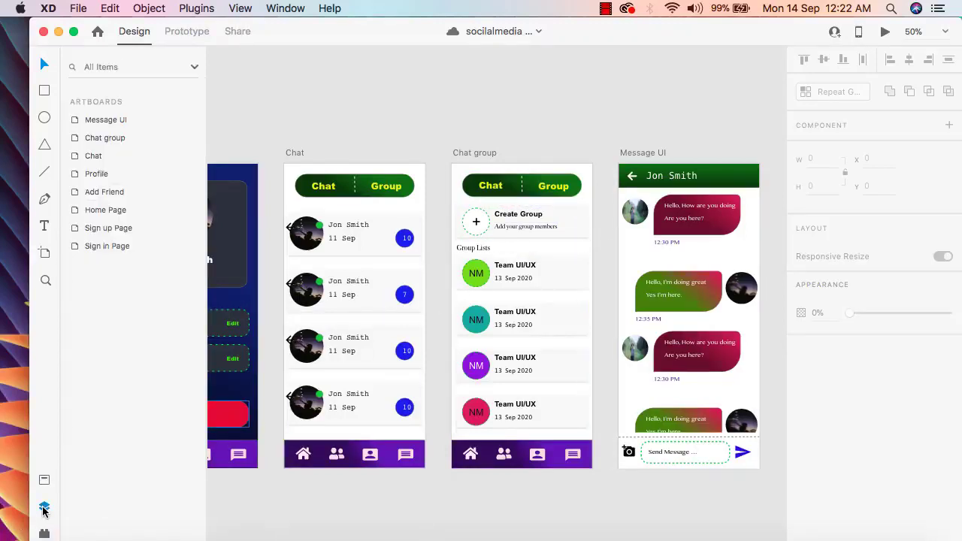
pyautogui.click(45, 254)
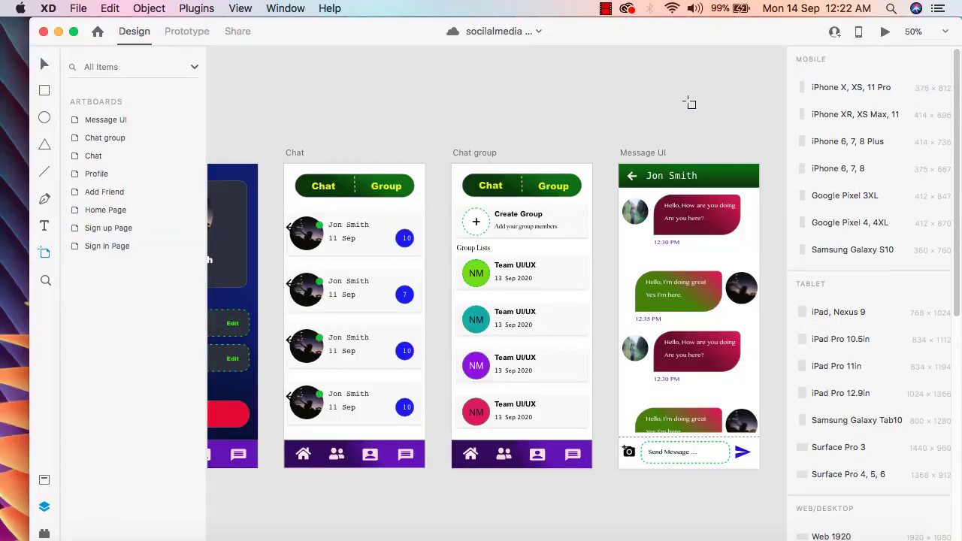
pyautogui.click(833, 89)
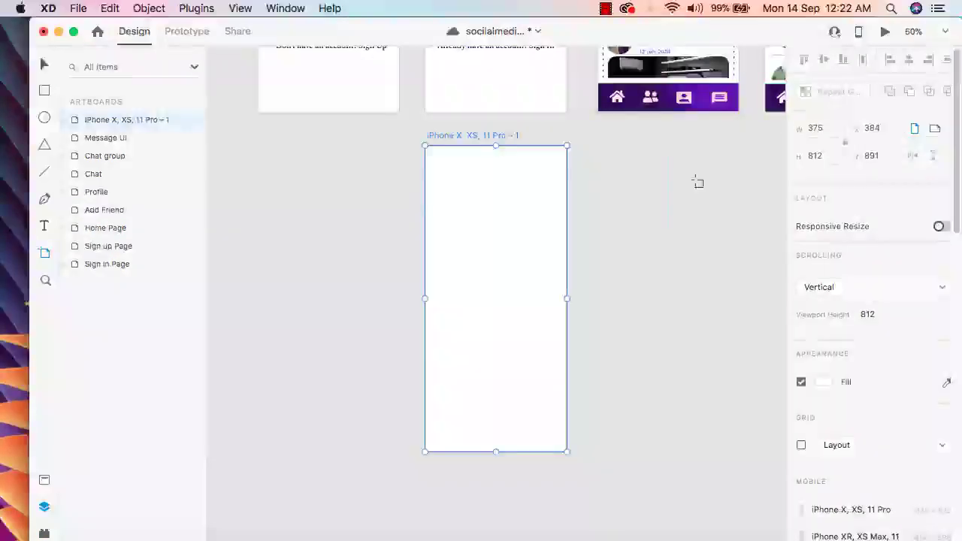
pyautogui.scroll(2, 645, 258)
pyautogui.scroll(1, 643, 258)
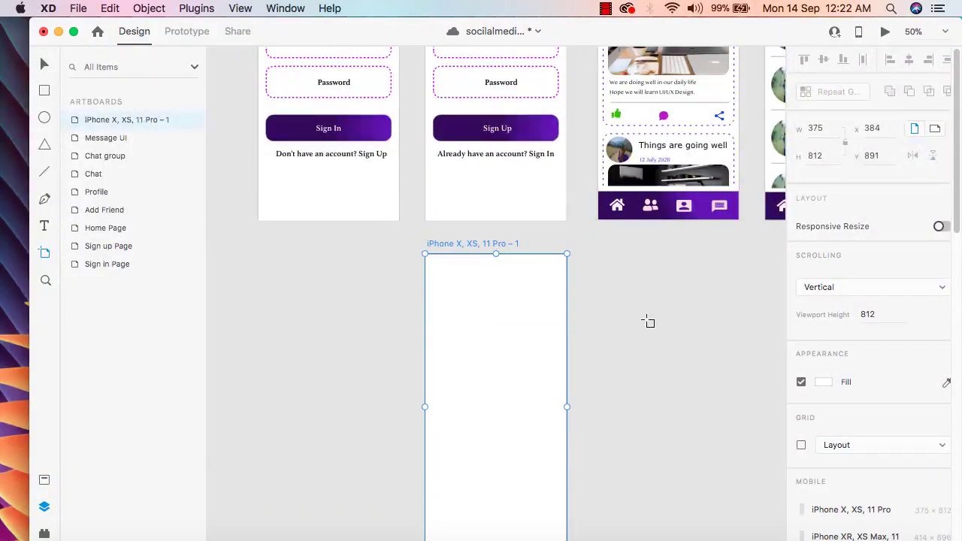
# Rename the new iPhone artboard as Create group.
pyautogui.press('v')
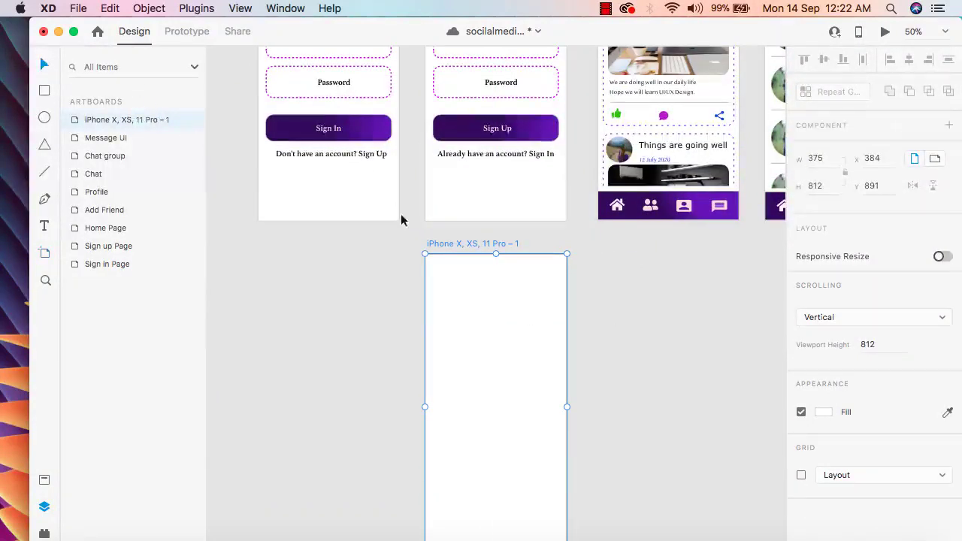
pyautogui.doubleClick(493, 243)
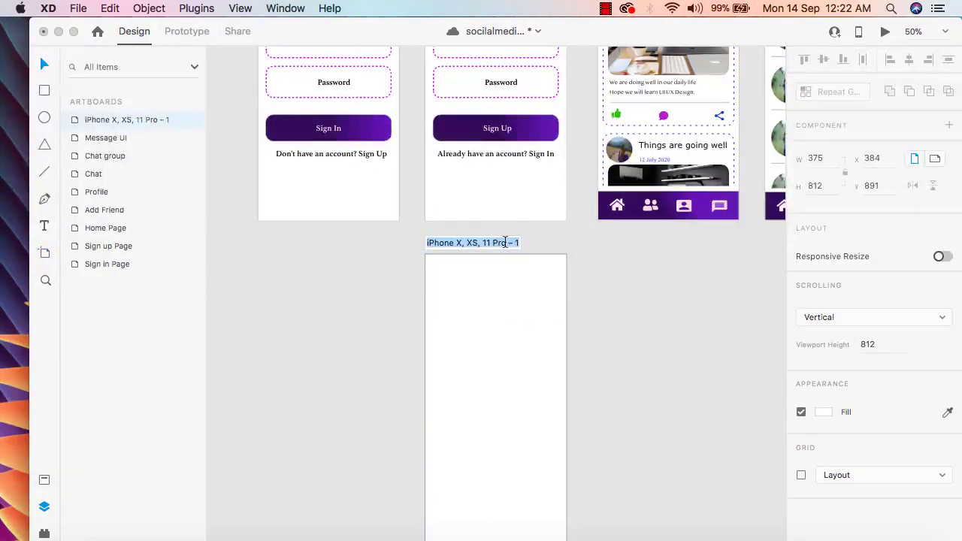
pyautogui.press('BackSpace')
pyautogui.write('crea')
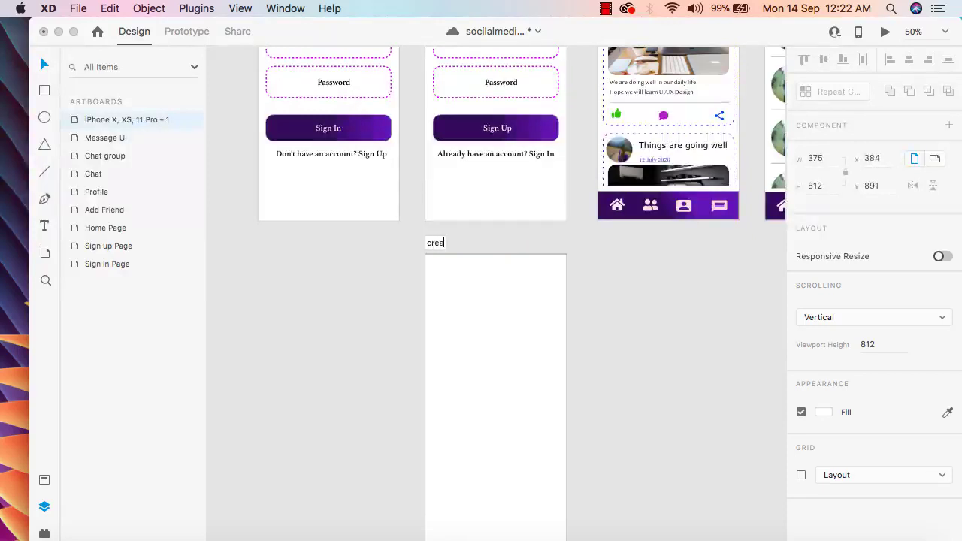
pyautogui.write('te group')
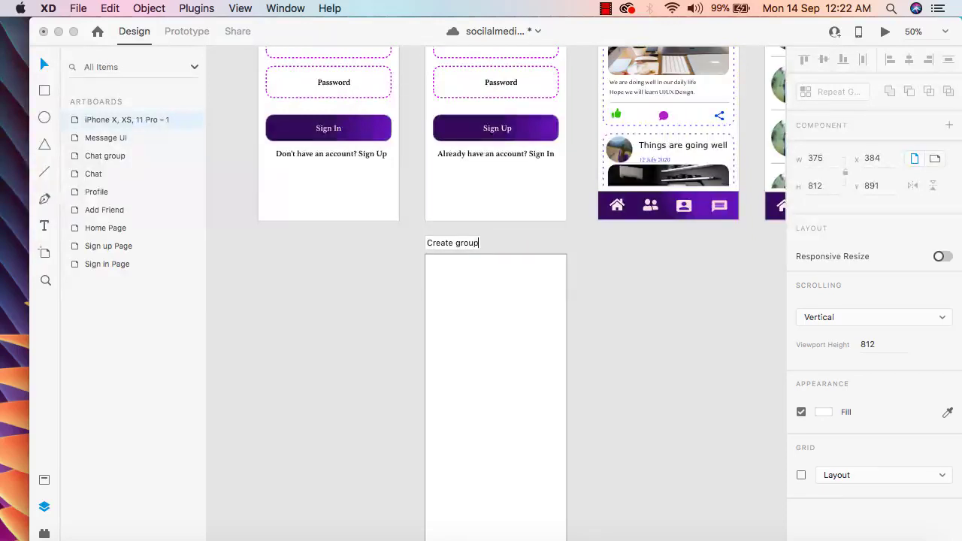
pyautogui.press('Return')
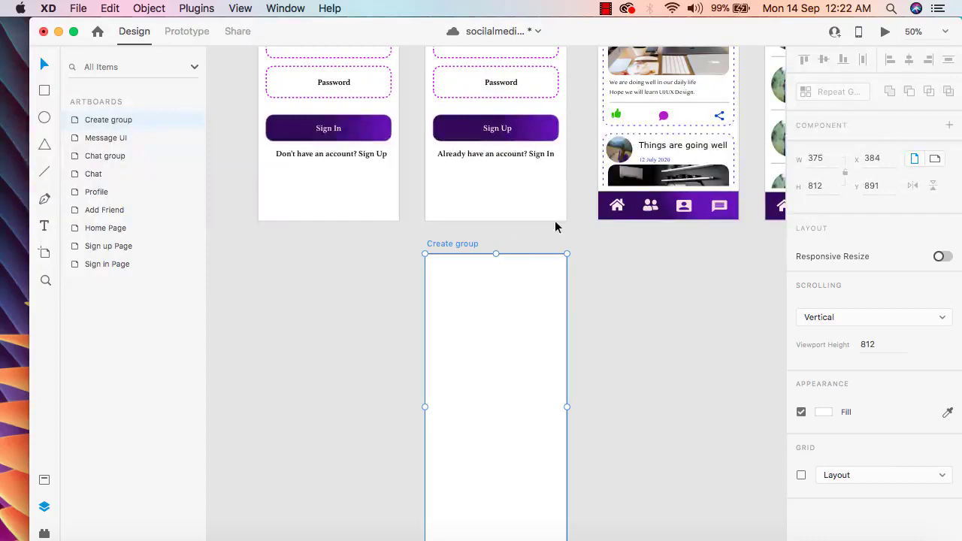
pyautogui.click(657, 328)
pyautogui.scroll(5, 658, 328)
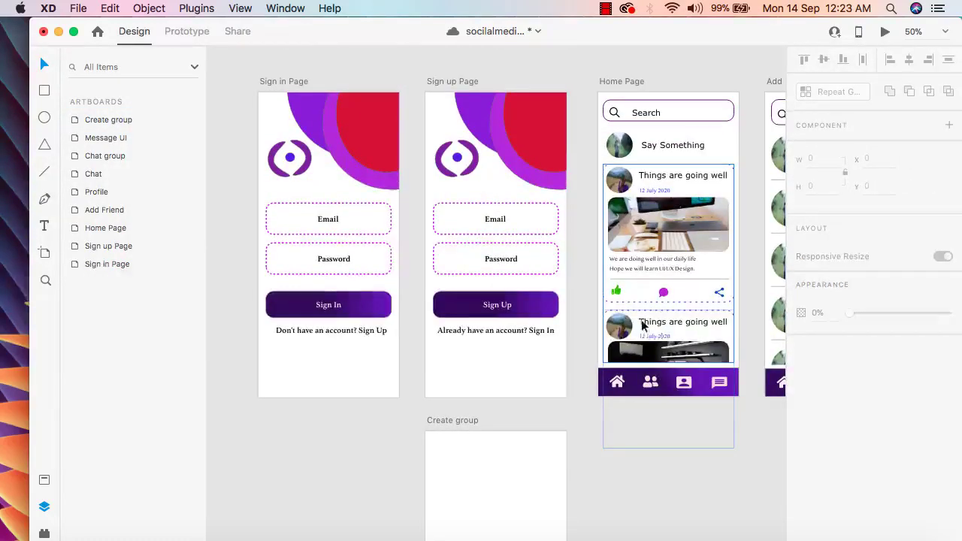
pyautogui.scroll(-4, 645, 327)
pyautogui.click(506, 394)
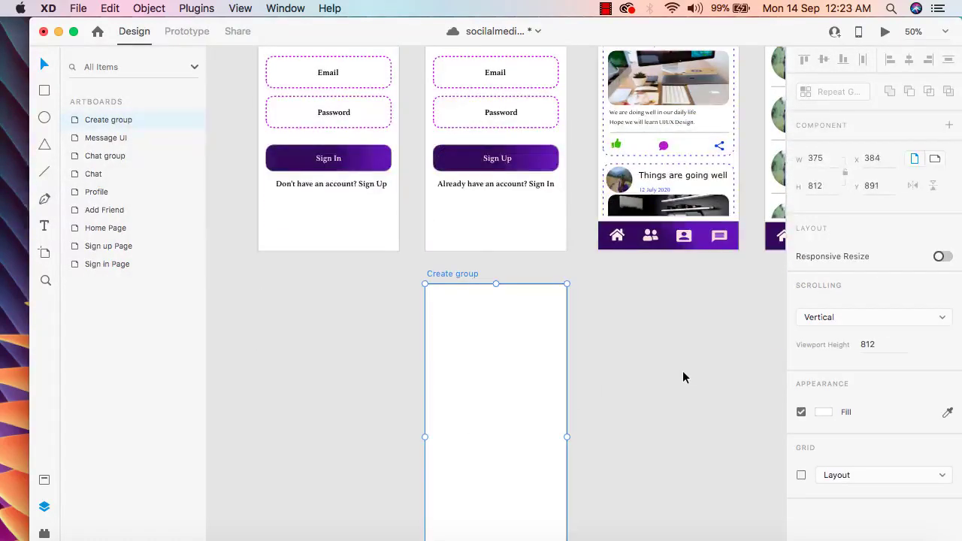
pyautogui.scroll(-2, 683, 372)
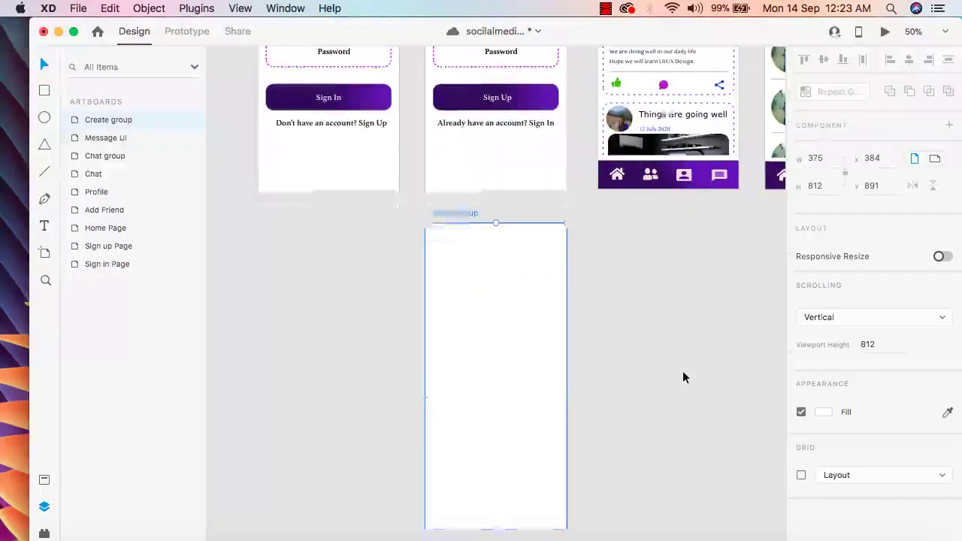
# Turn the green header bar of the Message UI artboard, with its back arrow and name text, into a component.
pyautogui.scroll(4, 684, 372)
pyautogui.scroll(3, 683, 371)
pyautogui.moveTo(386, 91); pyautogui.dragTo(618, 89)
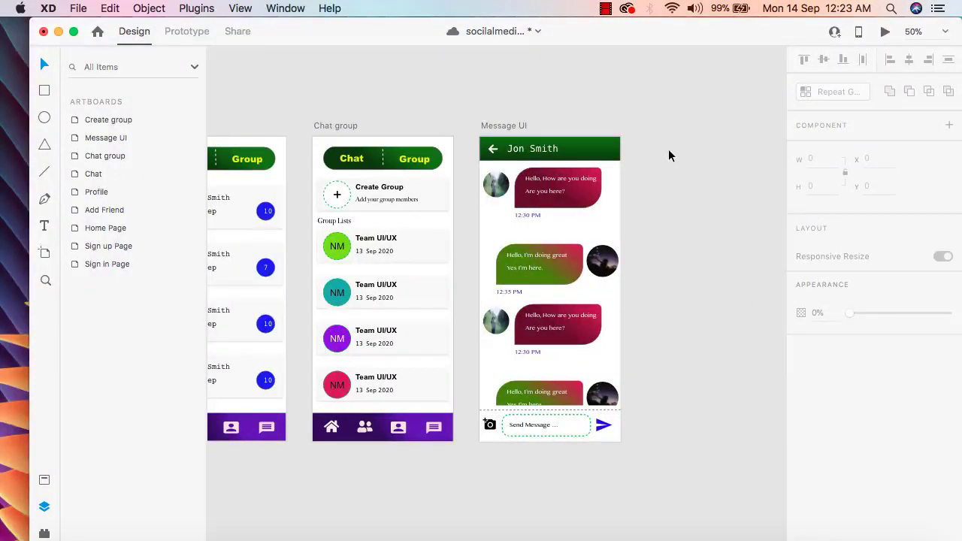
pyautogui.click(618, 151)
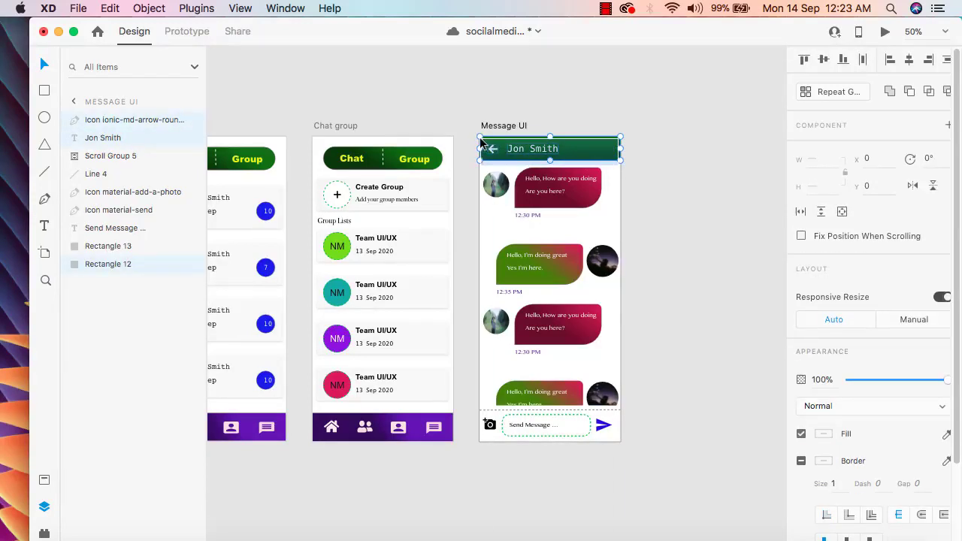
pyautogui.rightClick(575, 153)
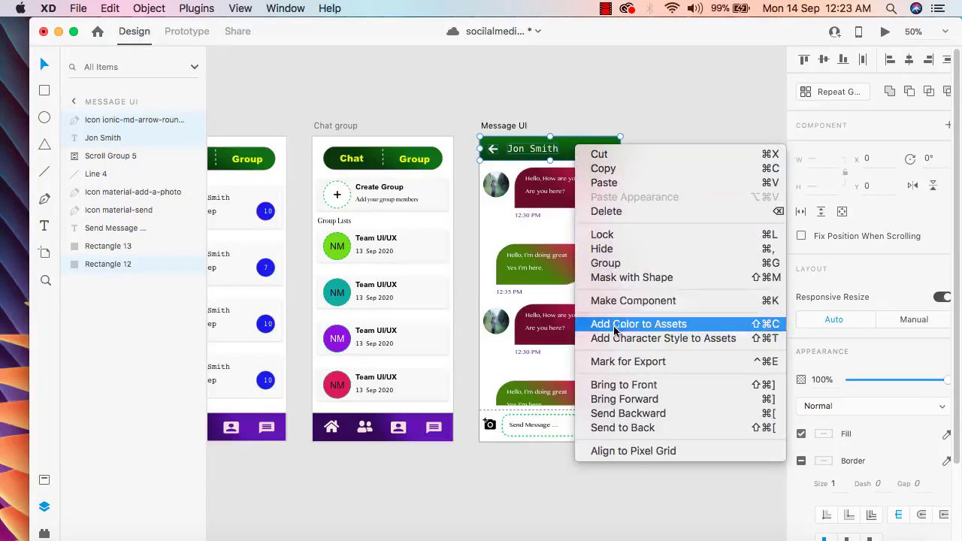
pyautogui.click(629, 301)
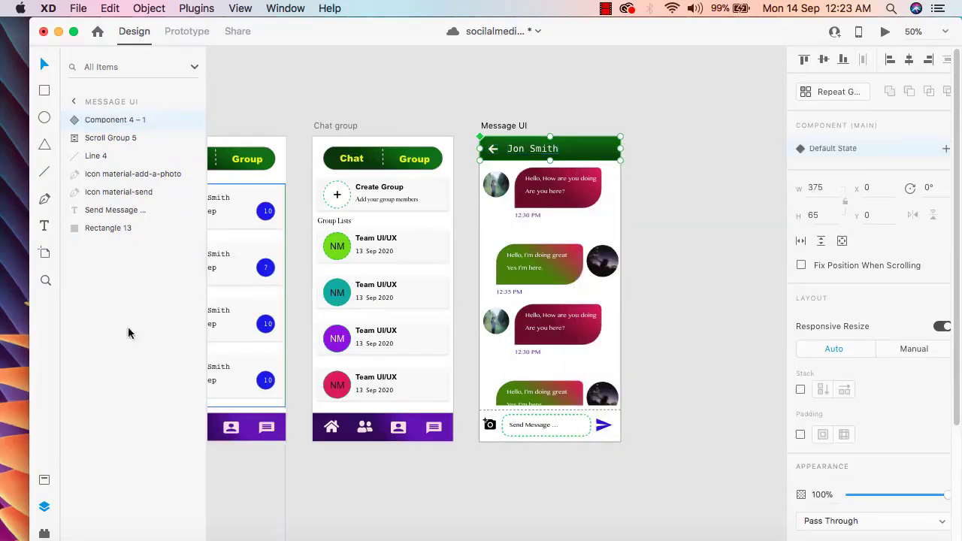
# Place an instance of the green header component, Component 4, across the upper edge of the Create group artboard.
pyautogui.click(44, 481)
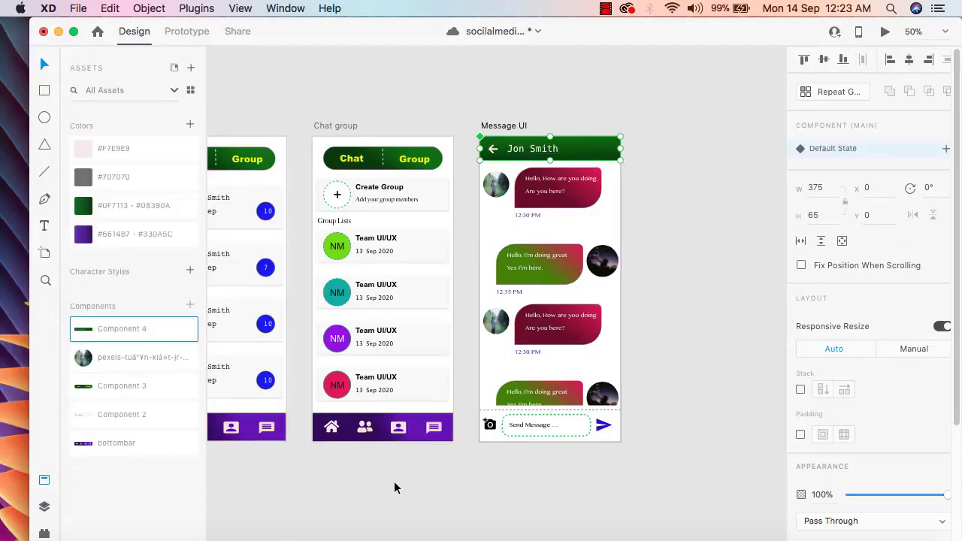
pyautogui.scroll(-2, 394, 481)
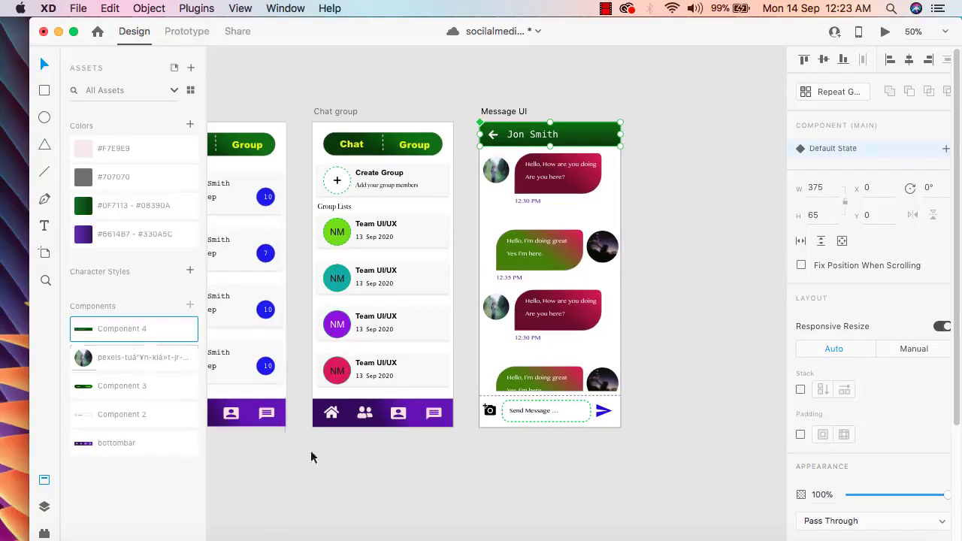
pyautogui.click(628, 68)
pyautogui.hscroll(-5, 421, 271)
pyautogui.scroll(-5, 343, 387)
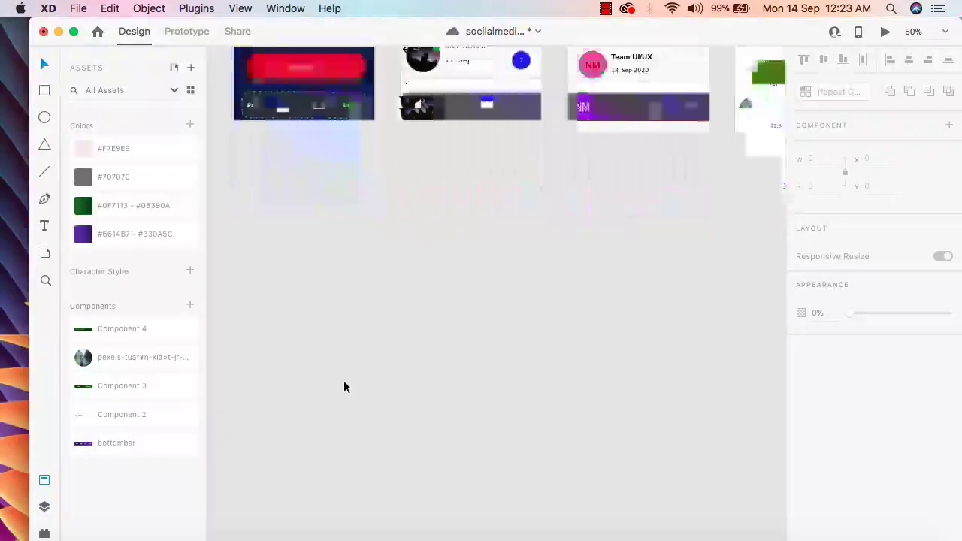
pyautogui.moveTo(688, 291); pyautogui.dragTo(275, 380)
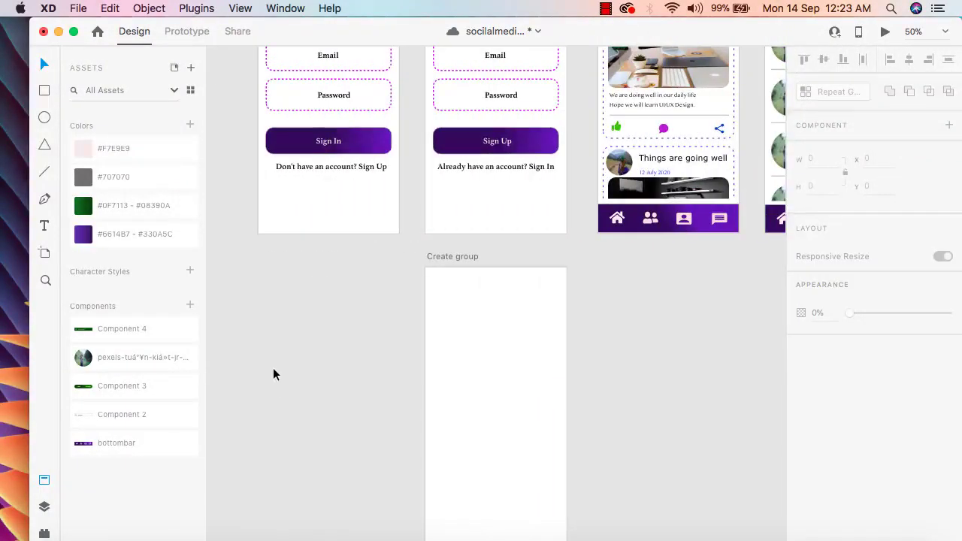
pyautogui.click(125, 330)
pyautogui.moveTo(111, 329); pyautogui.dragTo(520, 281)
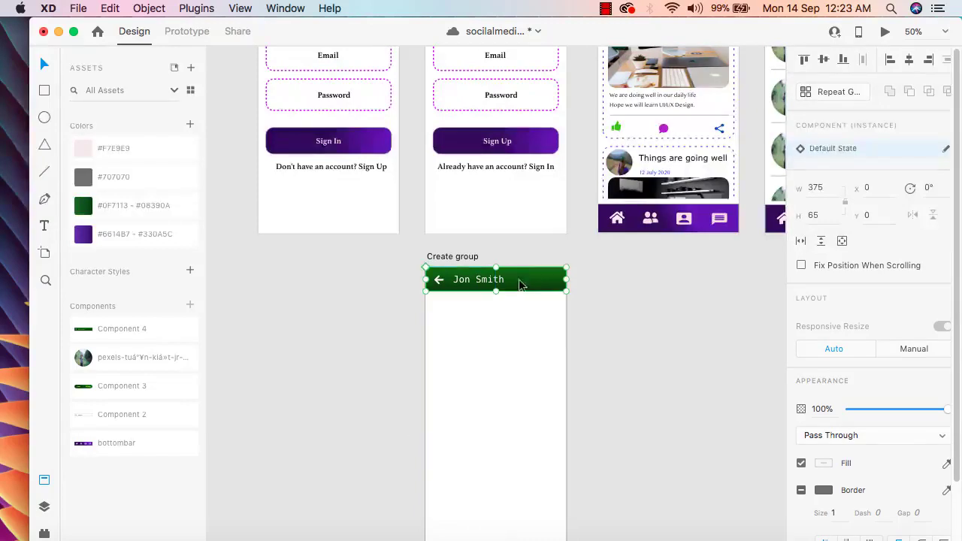
pyautogui.click(514, 342)
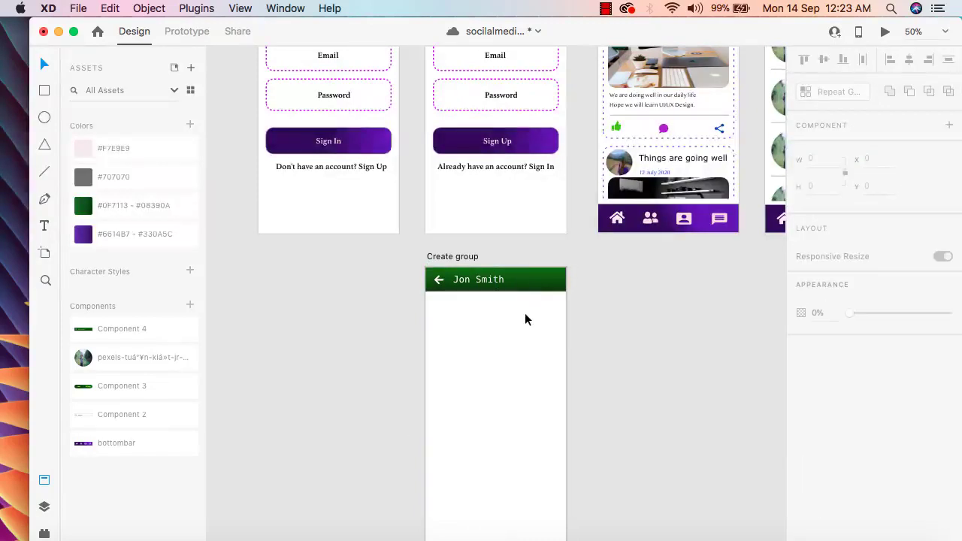
# Replace the name text in the header of the Create group artboard with Create Group.
pyautogui.click(491, 278)
pyautogui.doubleClick(492, 280)
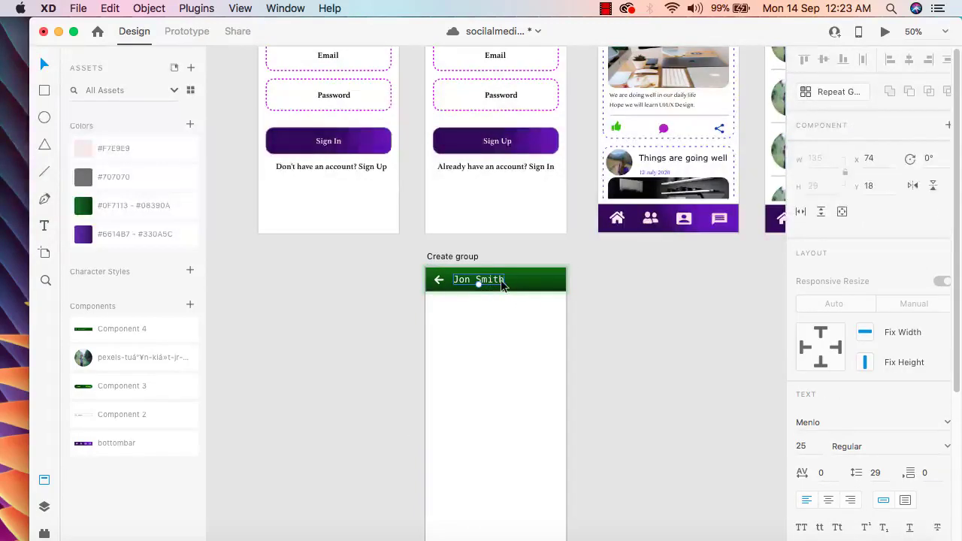
pyautogui.doubleClick(501, 280)
pyautogui.doubleClick(502, 280)
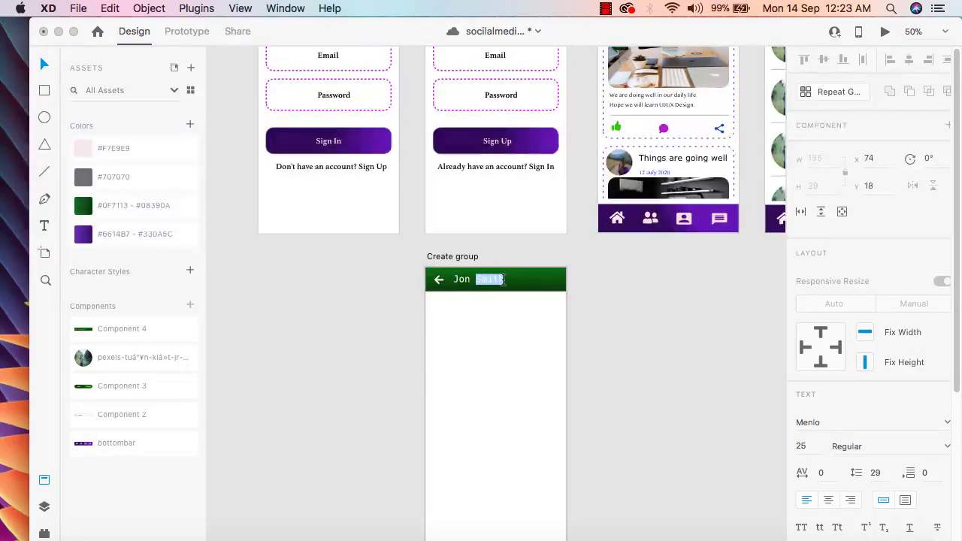
pyautogui.press('BackSpace')
pyautogui.press('BackSpace')
pyautogui.press('BackSpace')
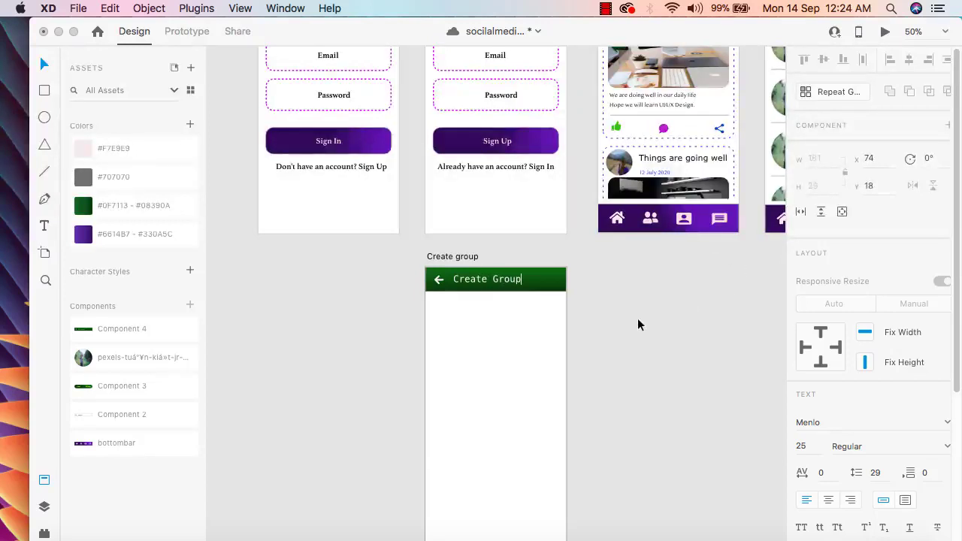
pyautogui.press('Escape')
# Preview the Create group artboard in Prototype mode, test its back arrow, and close the preview.
pyautogui.click(199, 36)
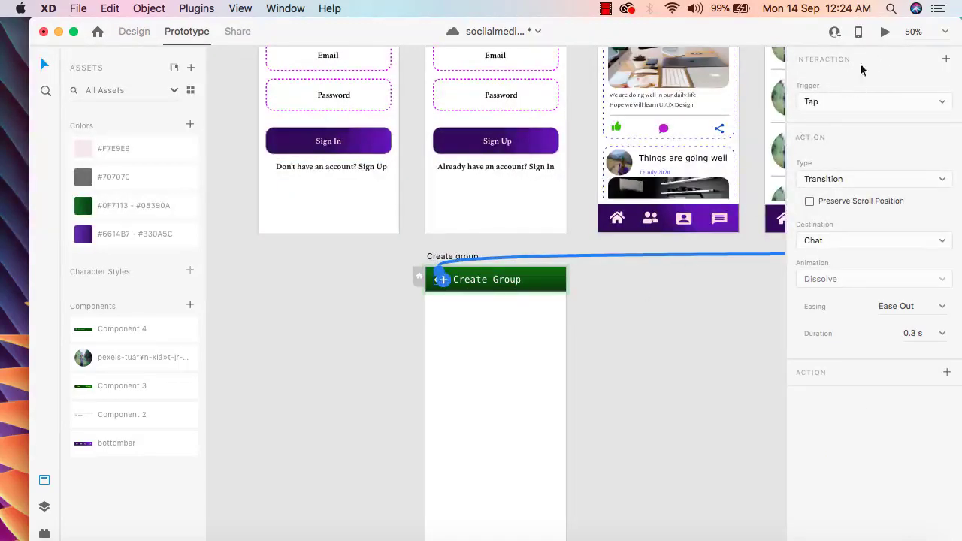
pyautogui.click(436, 255)
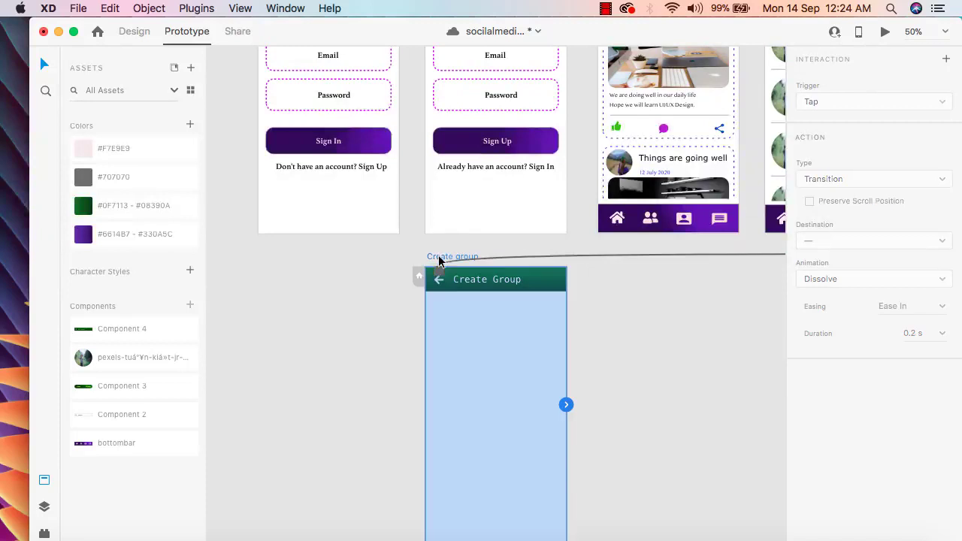
pyautogui.click(886, 36)
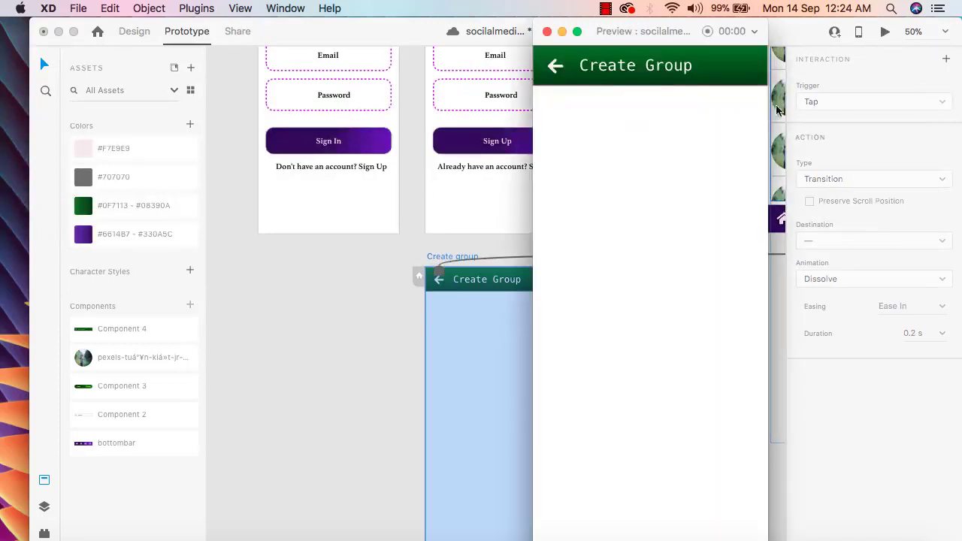
pyautogui.click(558, 71)
pyautogui.moveTo(653, 353)
pyautogui.mouseDown()
pyautogui.moveTo(655, 251)
pyautogui.moveTo(652, 341)
pyautogui.mouseUp()
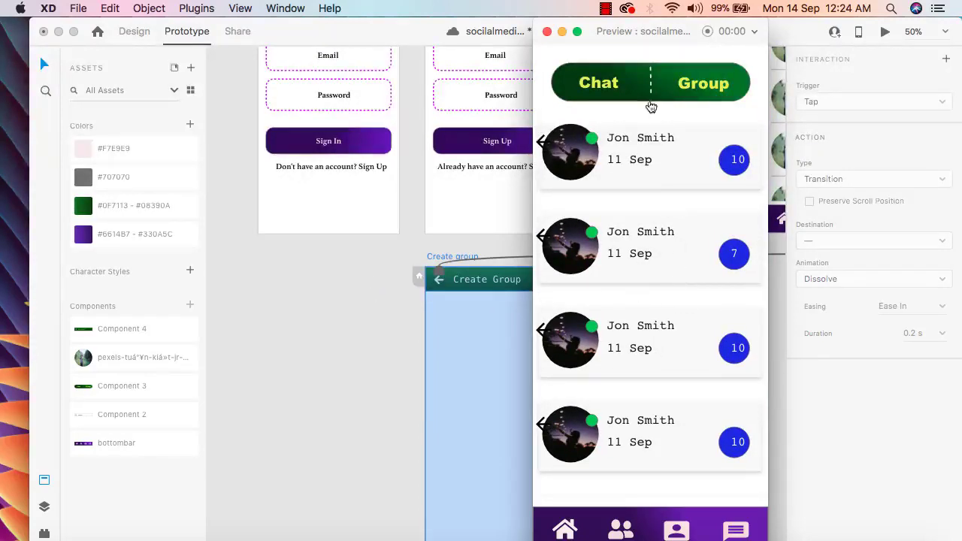
pyautogui.click(649, 273)
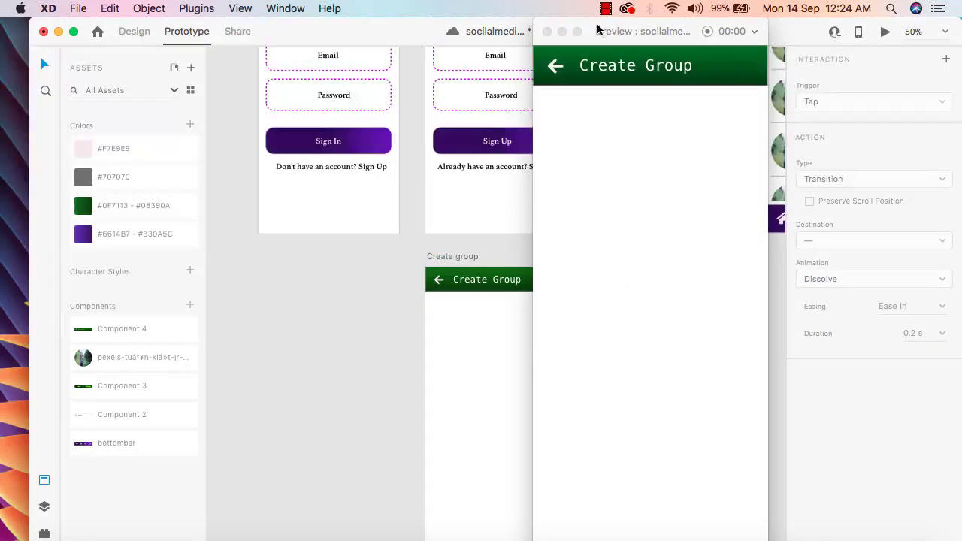
pyautogui.click(547, 31)
# Look over the row of app artboards, through Chat group and Message UI, and return to the Create group artboard.
pyautogui.scroll(5, 572, 333)
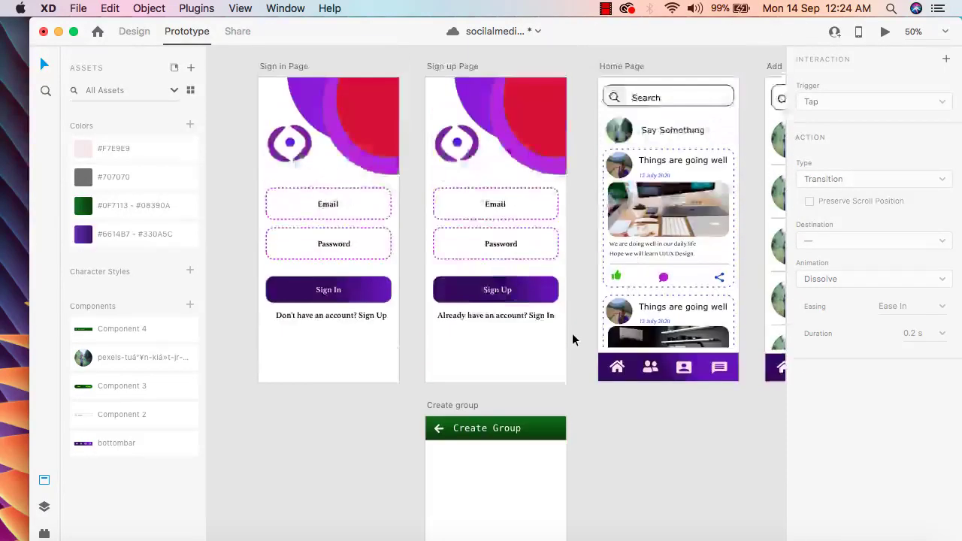
pyautogui.hscroll(15, 708, 68)
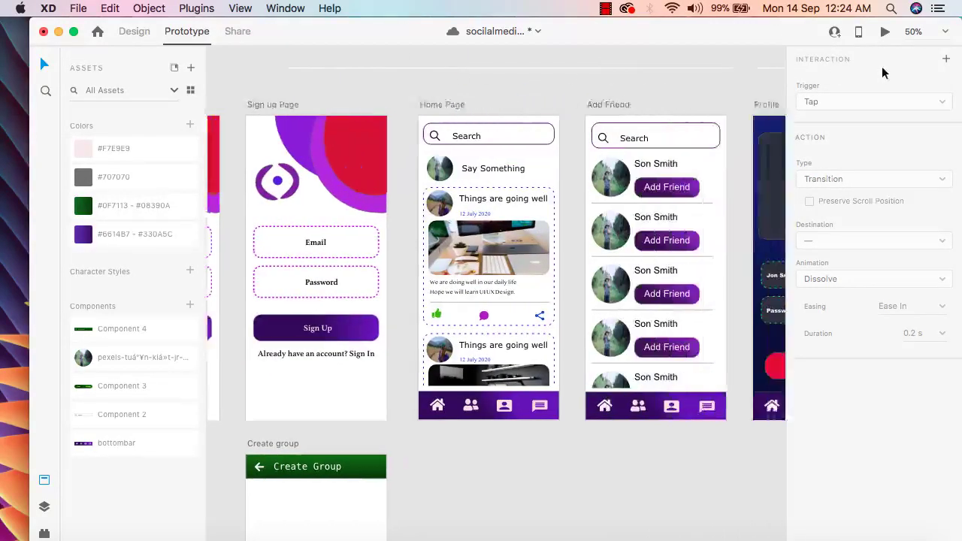
pyautogui.hscroll(8, 883, 71)
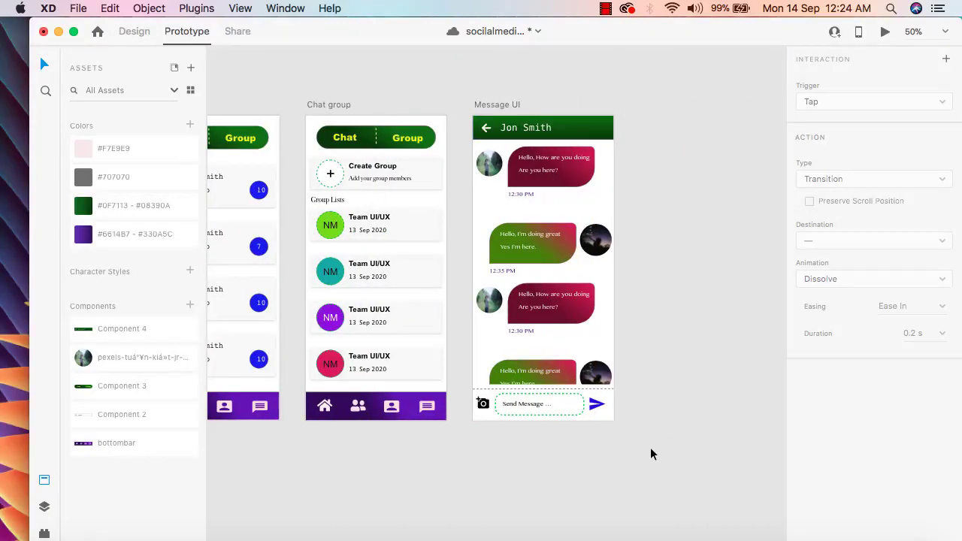
pyautogui.scroll(-5, 652, 450)
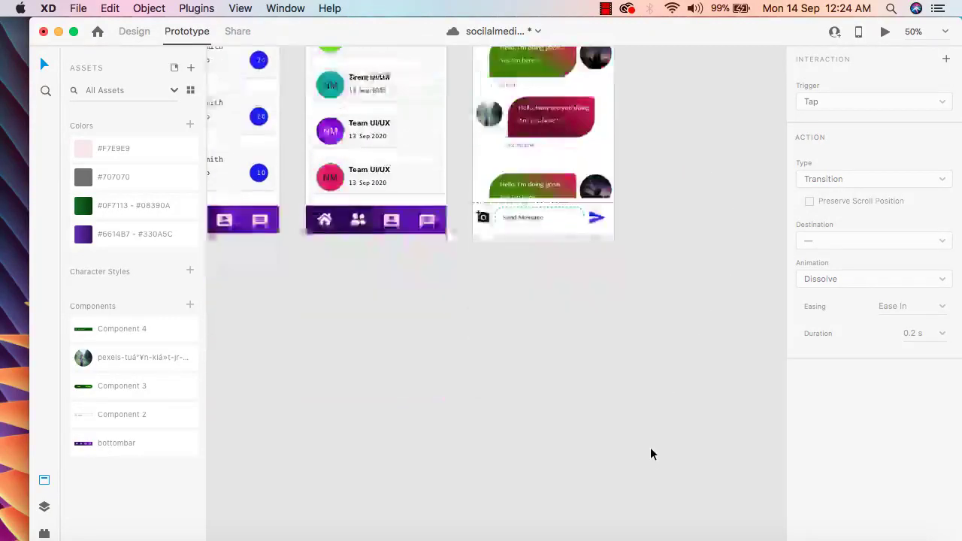
pyautogui.scroll(4, 650, 448)
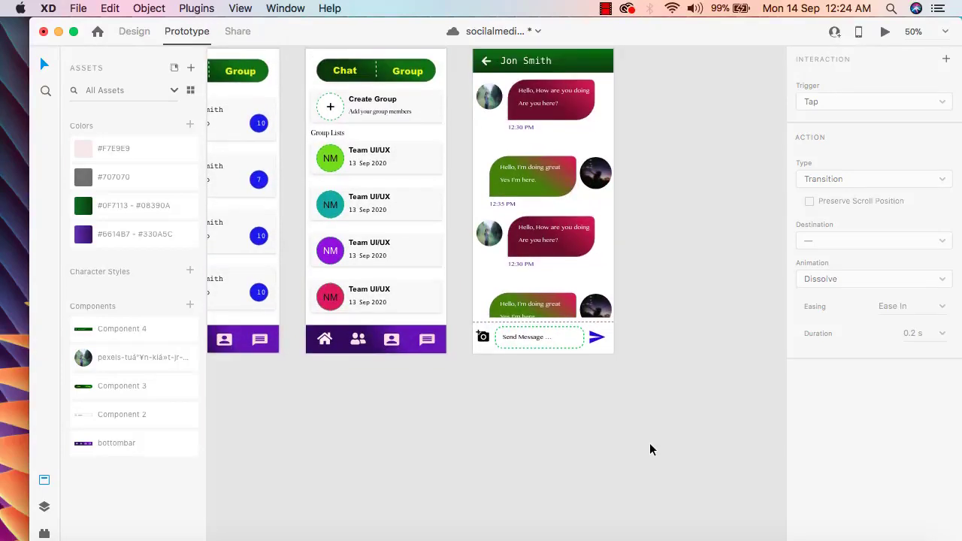
pyautogui.scroll(1, 651, 450)
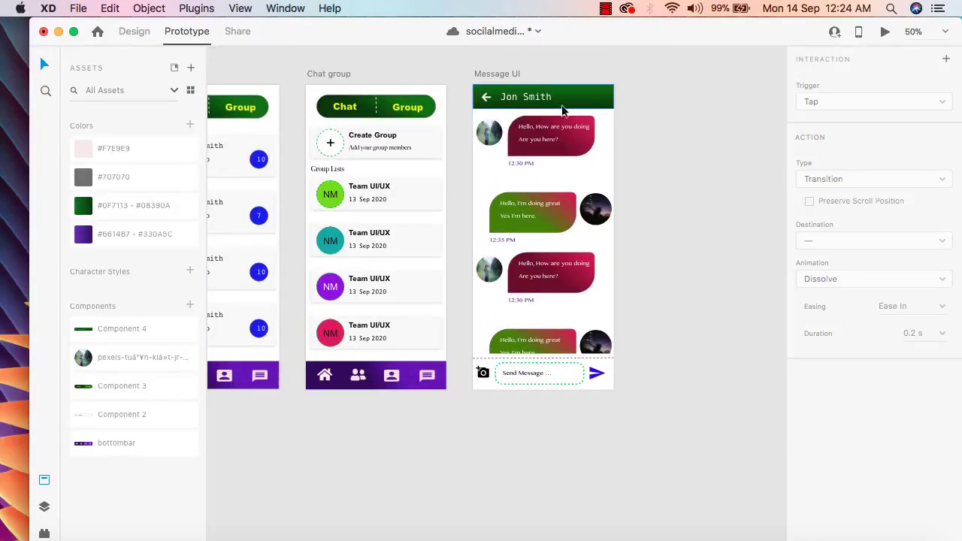
pyautogui.scroll(-5, 665, 325)
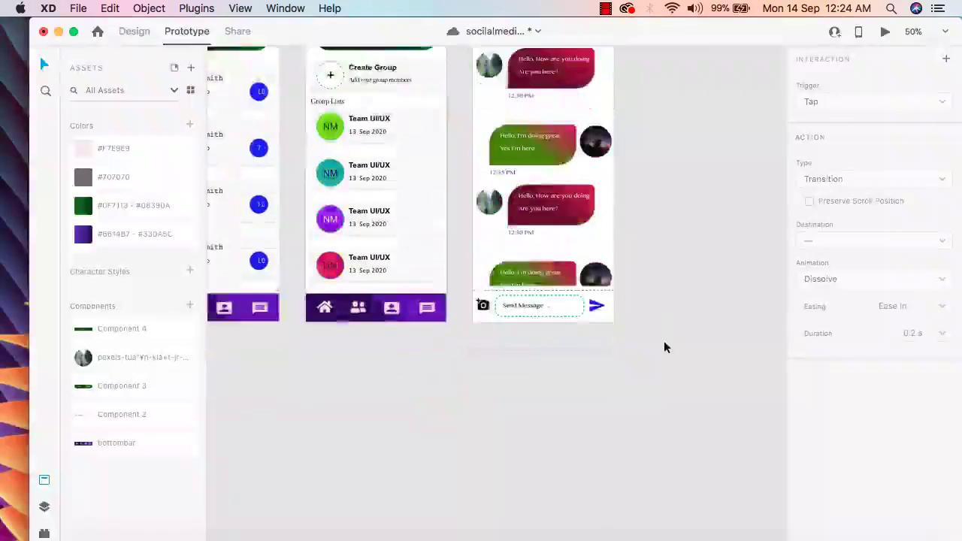
pyautogui.hscroll(-15, 357, 350)
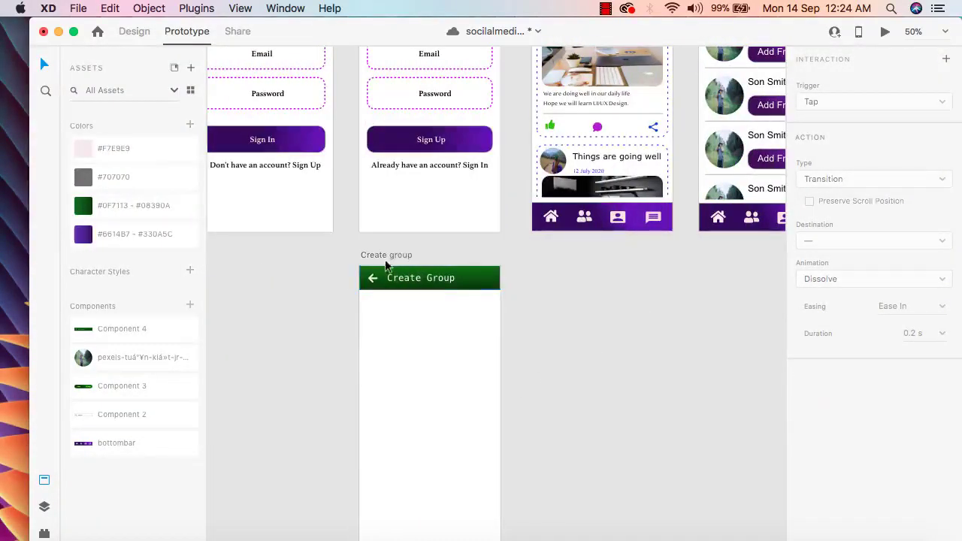
# Preview the prototype from the Chat group artboard and close the preview.
pyautogui.click(371, 279)
pyautogui.moveTo(371, 279); pyautogui.dragTo(564, 229)
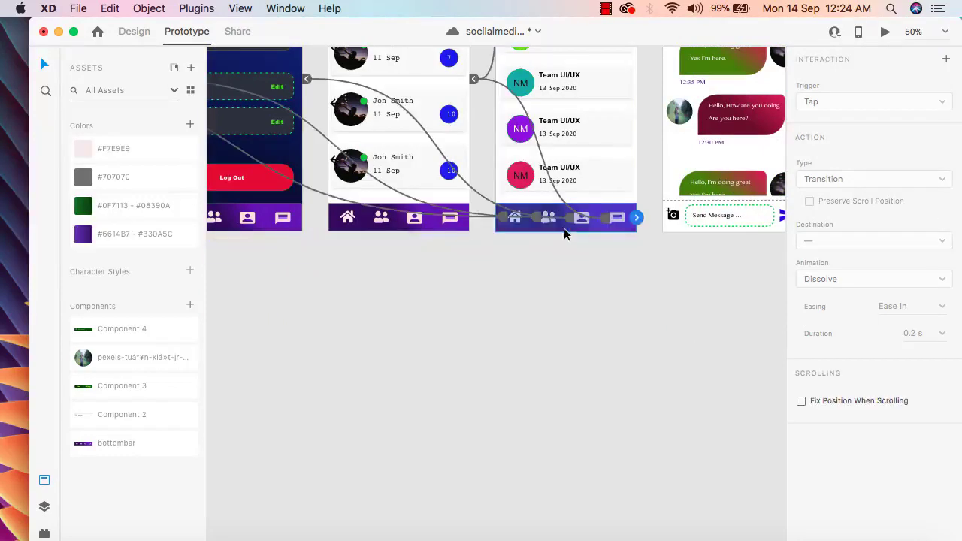
pyautogui.click(885, 33)
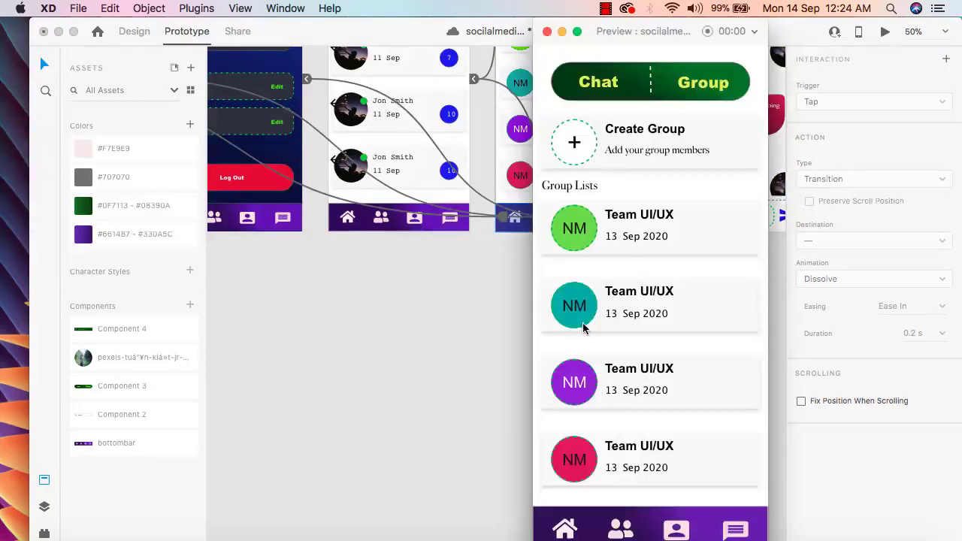
pyautogui.click(547, 31)
# Preview the Create group artboard, test its back arrow, open a conversation from the chat list, and test that screen's back arrow.
pyautogui.hscroll(-5, 480, 383)
pyautogui.hscroll(-10, 496, 226)
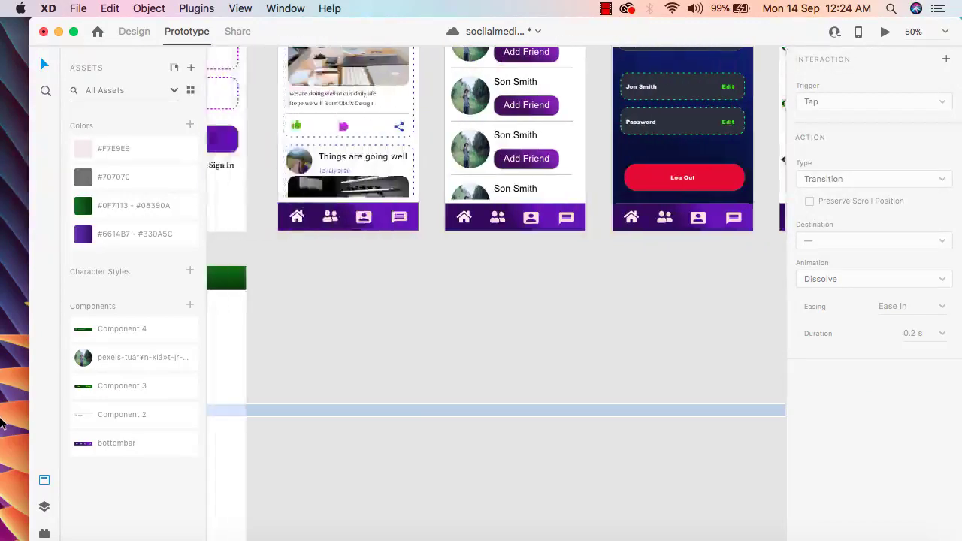
pyautogui.doubleClick(358, 253)
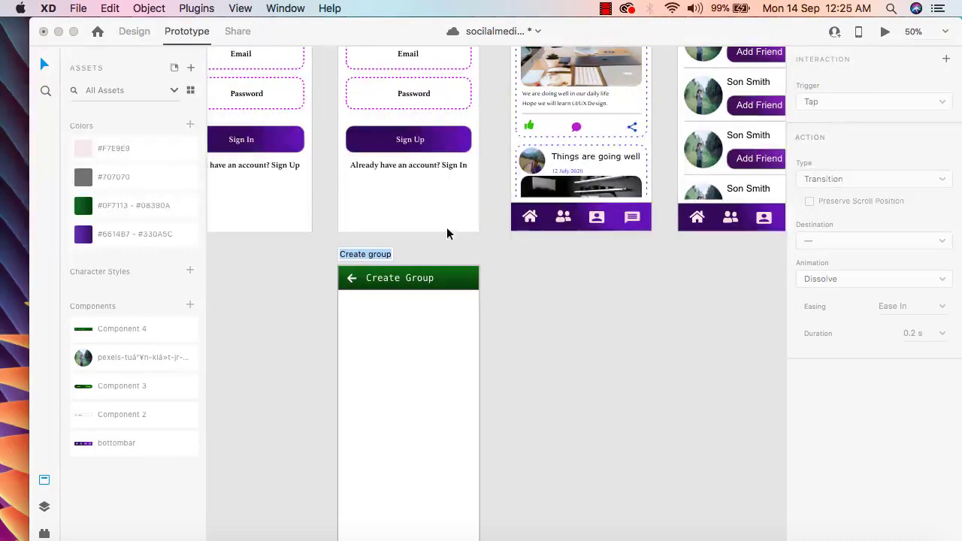
pyautogui.click(471, 303)
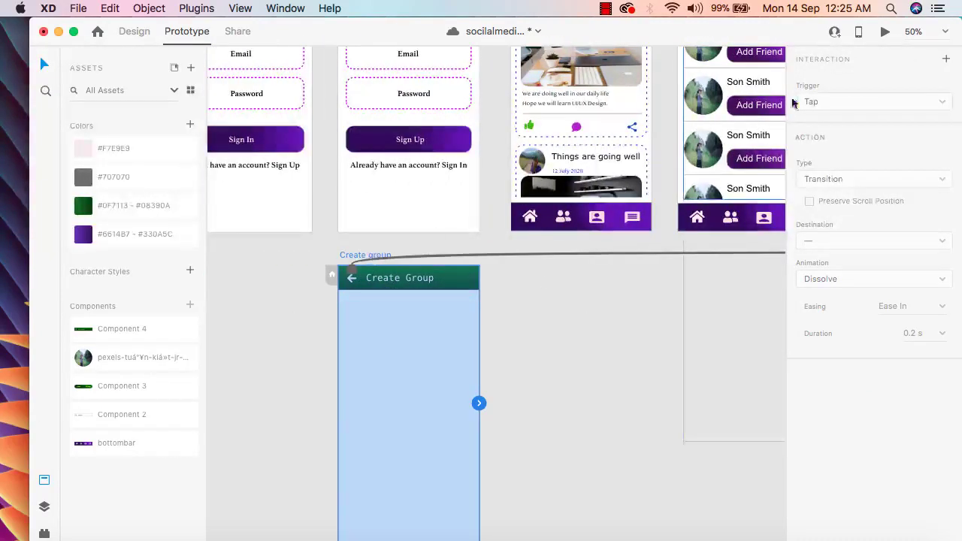
pyautogui.click(887, 33)
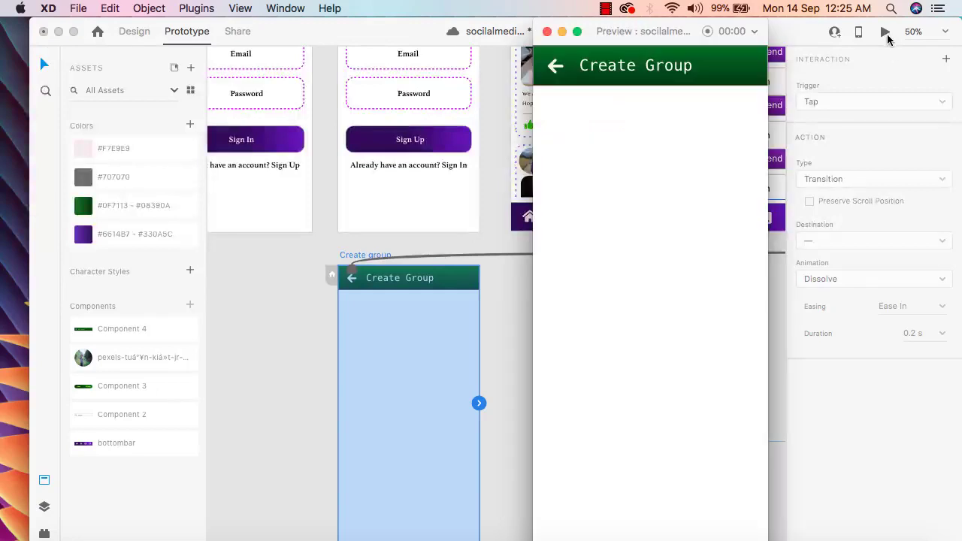
pyautogui.click(555, 68)
pyautogui.scroll(-2, 633, 162)
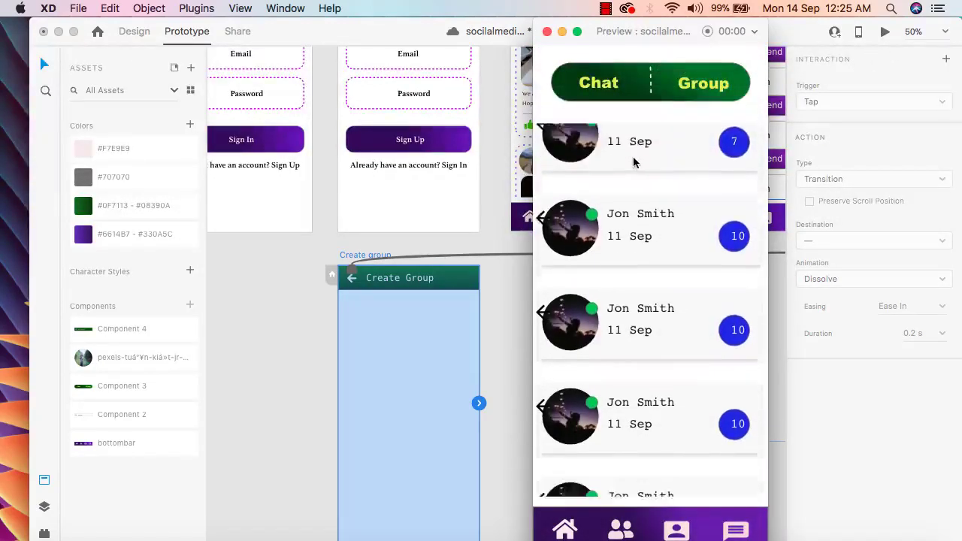
pyautogui.click(633, 159)
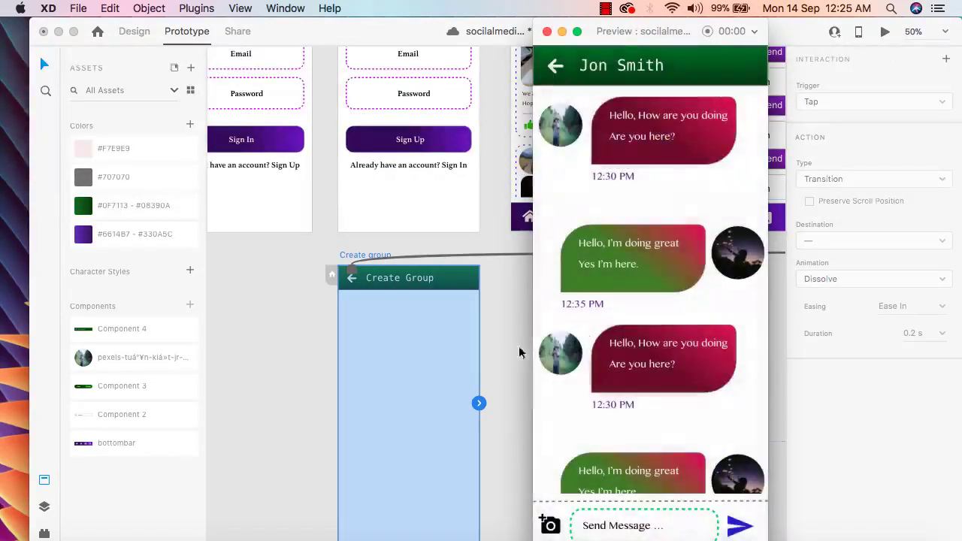
pyautogui.click(555, 65)
# Try to create a new prototype link from the back arrow in the Create group header.
pyautogui.click(360, 307)
pyautogui.click(360, 278)
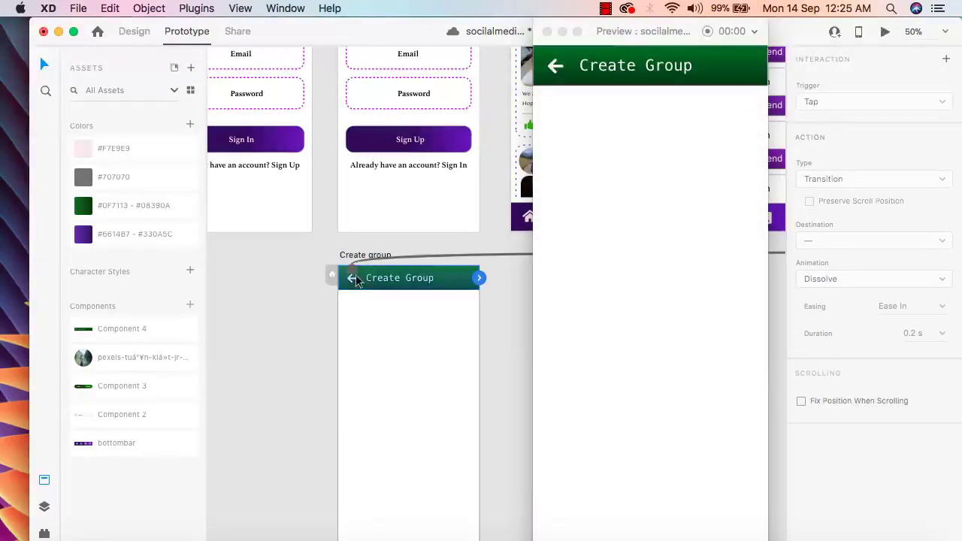
pyautogui.click(352, 278)
pyautogui.moveTo(356, 278); pyautogui.dragTo(384, 271)
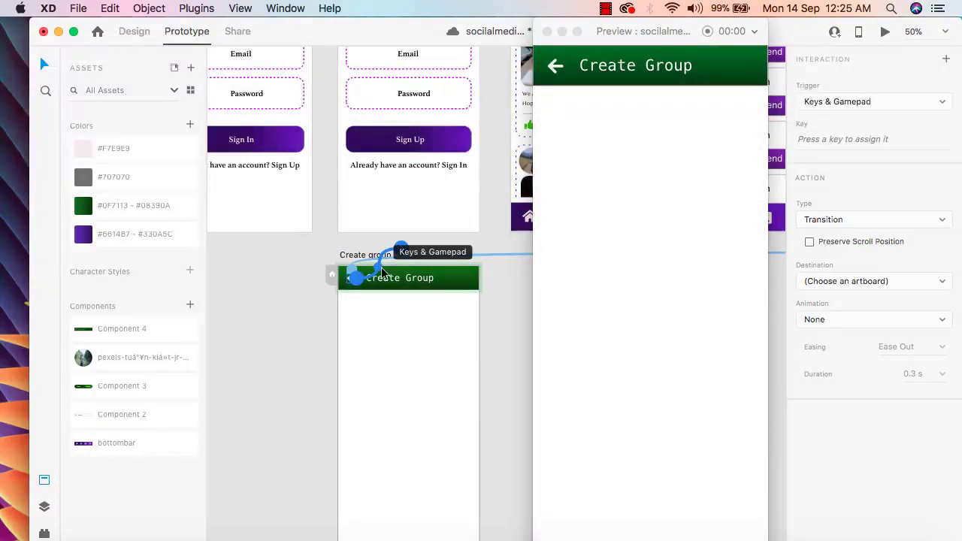
pyautogui.click(356, 280)
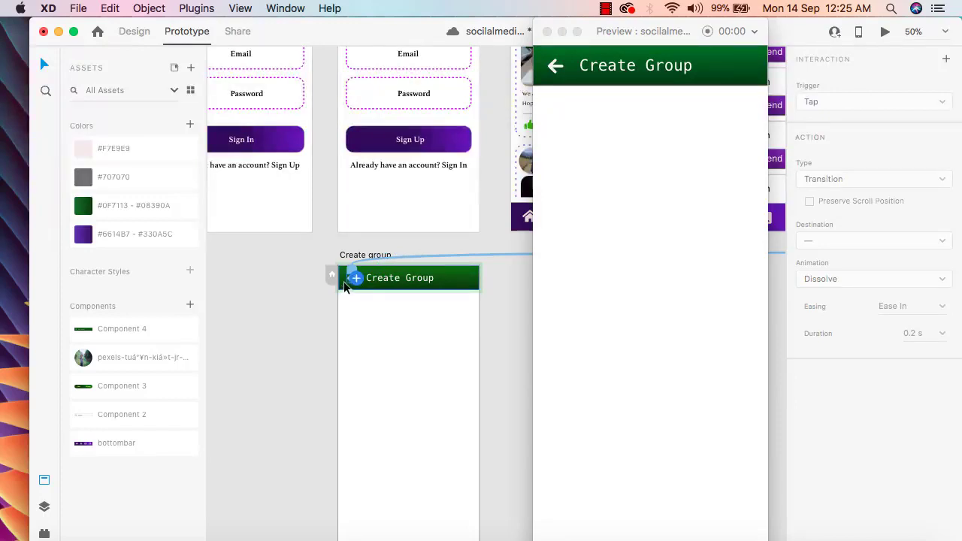
# Delete the green header background from the Create group artboard, undo the deletion, and clear the selection.
pyautogui.click(348, 281)
pyautogui.press('Delete')
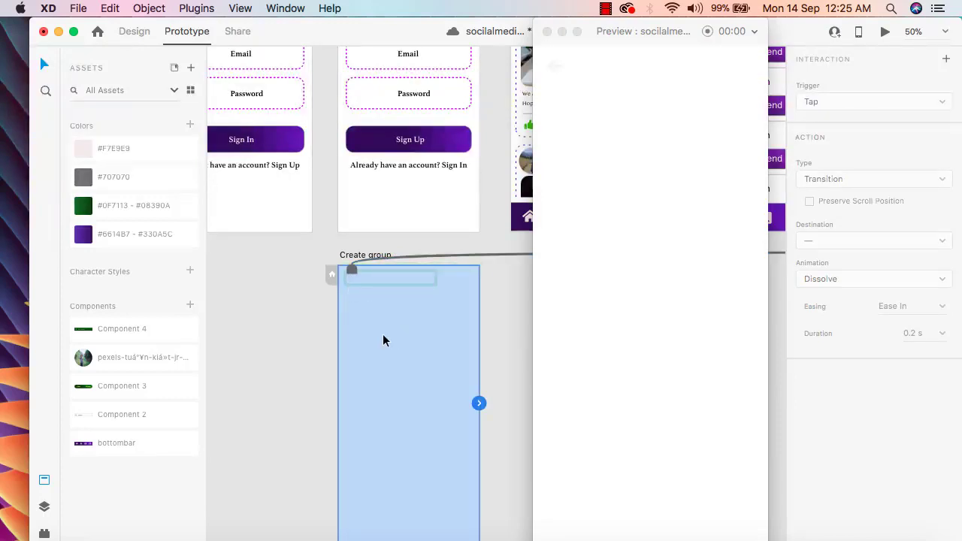
pyautogui.press('super+z')
pyautogui.click(299, 338)
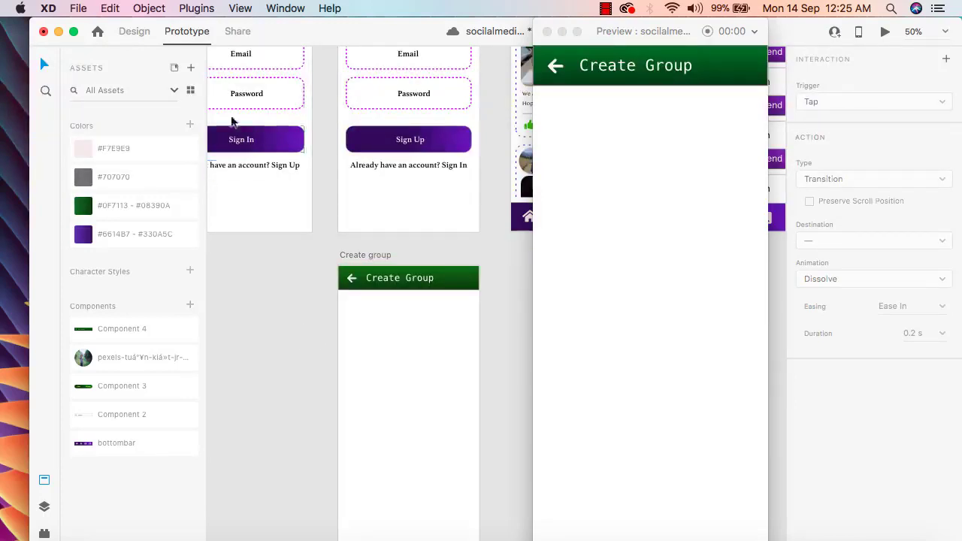
# Close the preview and delete the back arrow from the Create group header in Design mode.
pyautogui.click(141, 35)
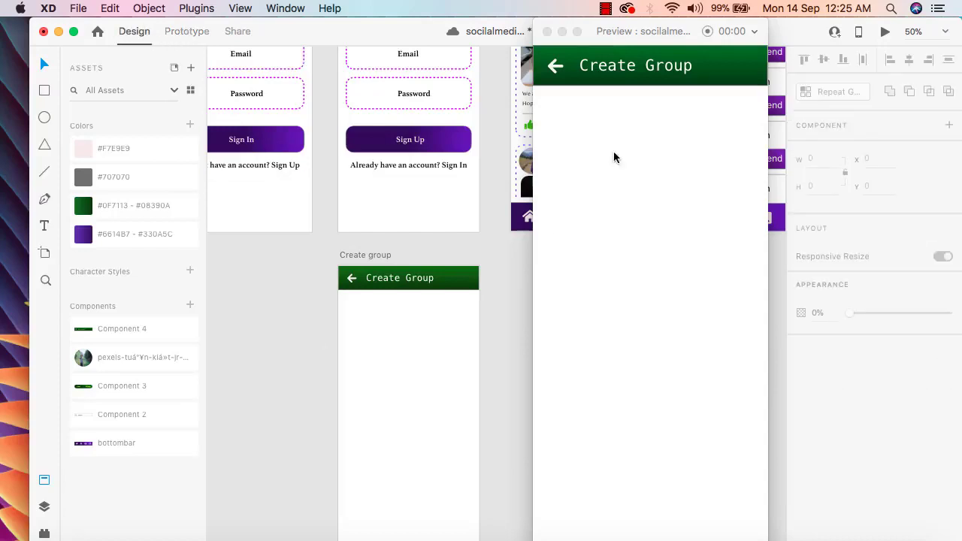
pyautogui.click(548, 31)
pyautogui.doubleClick(352, 280)
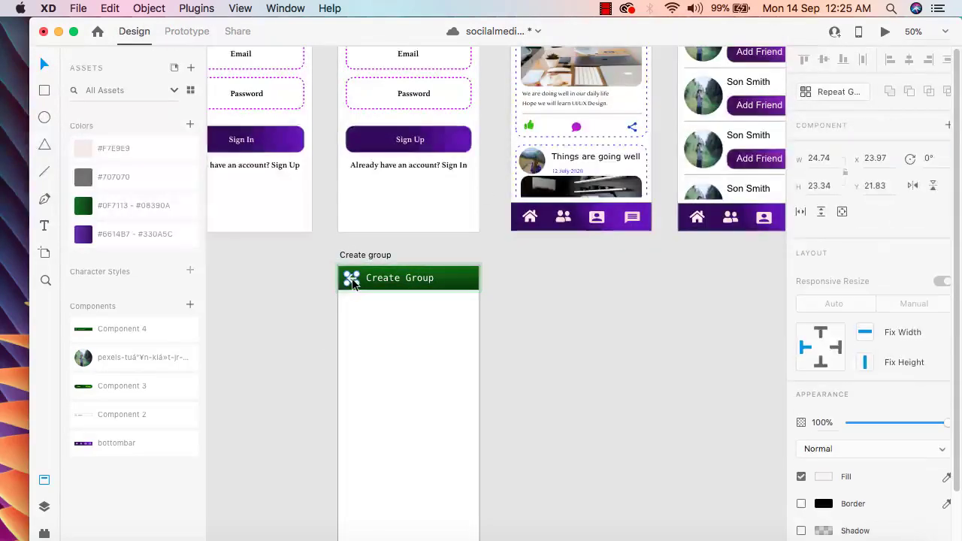
pyautogui.press('Delete')
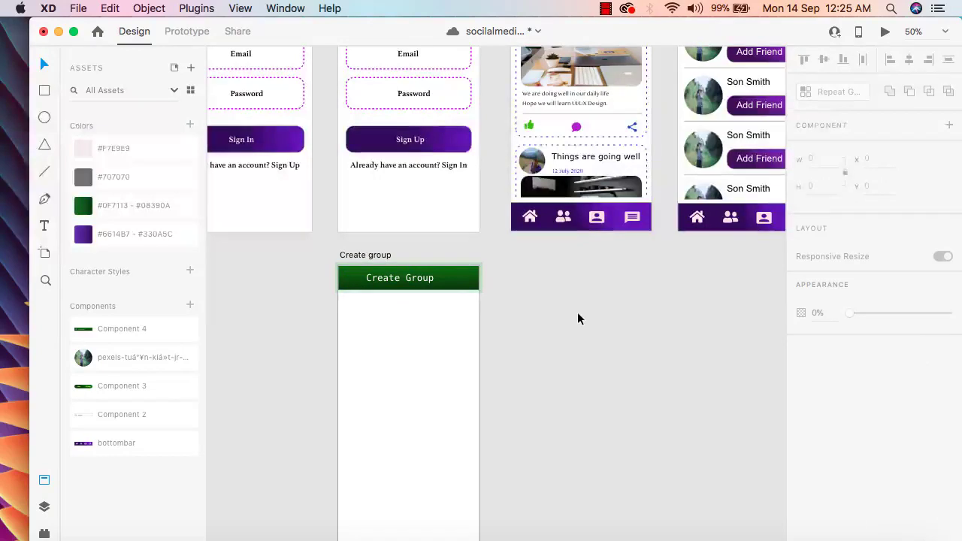
# Preview the Create group artboard to check its header without the arrow, and close the preview.
pyautogui.click(382, 255)
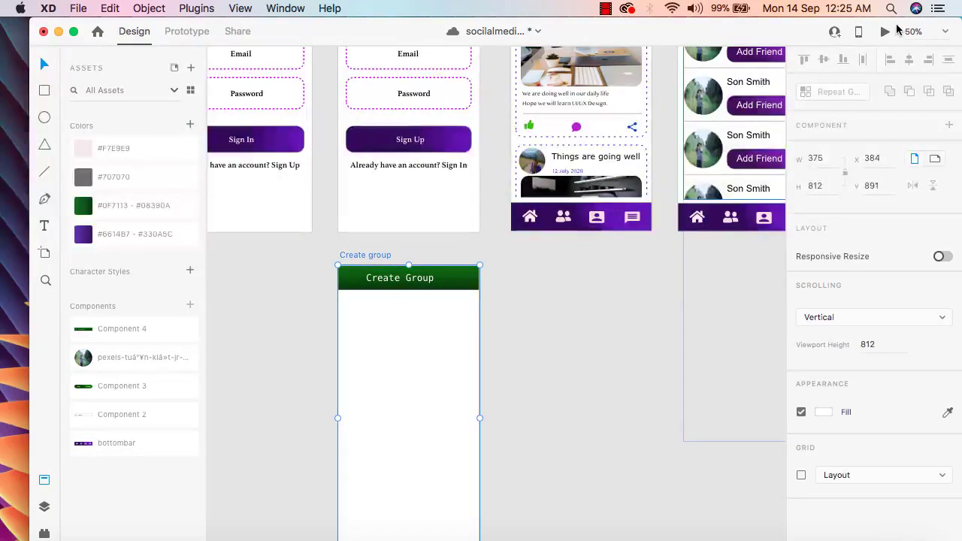
pyautogui.click(885, 31)
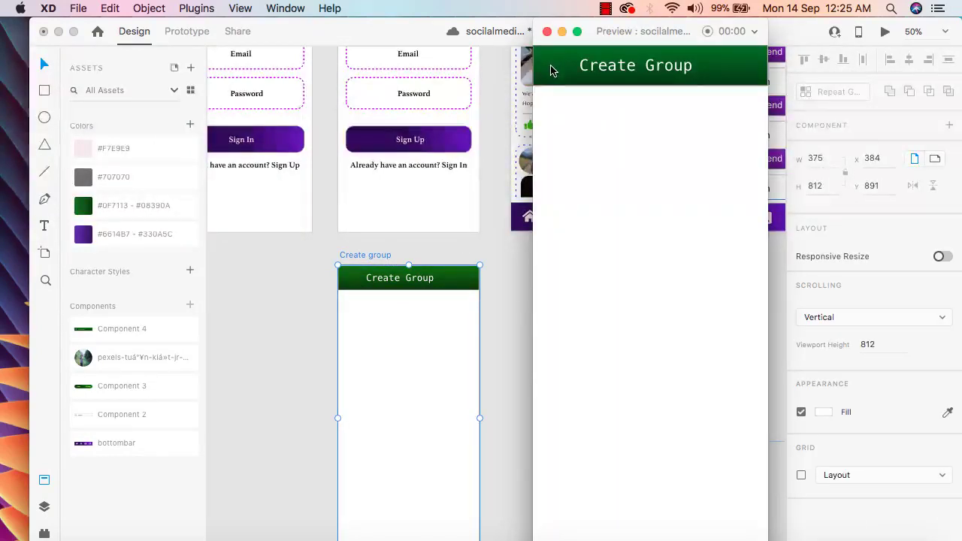
pyautogui.click(548, 32)
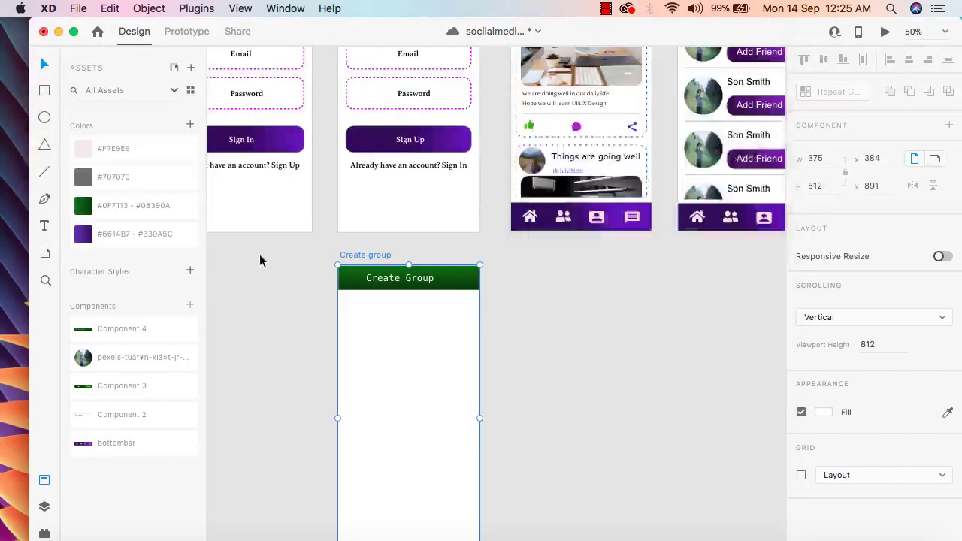
pyautogui.click(260, 293)
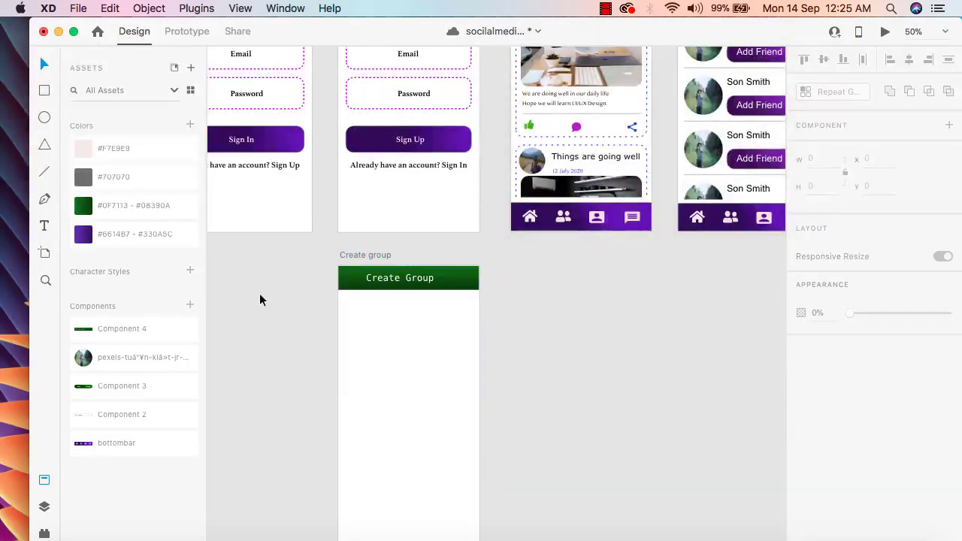
# Insert the md-arrow-round-back icon from the Icons 4 Design plugin into the Create group artboard.
pyautogui.click(44, 507)
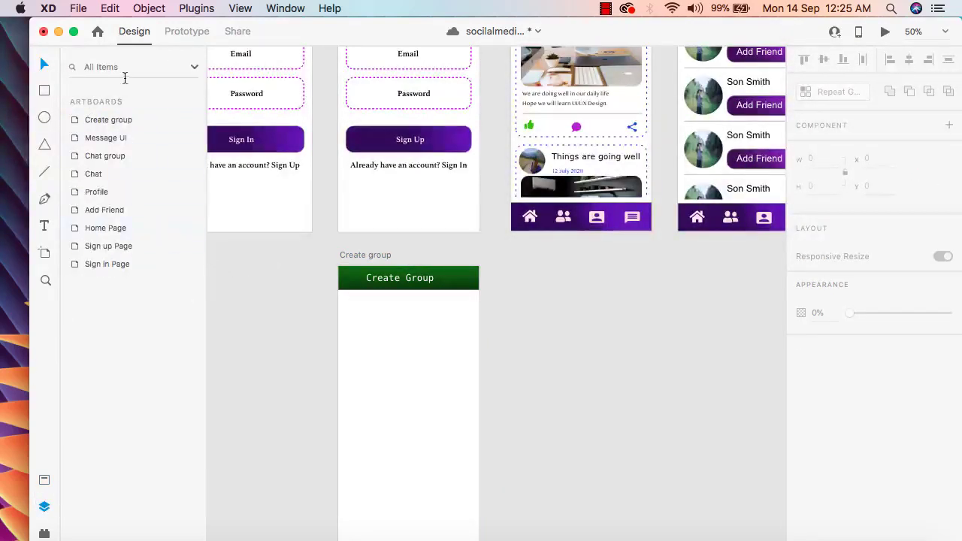
pyautogui.click(44, 484)
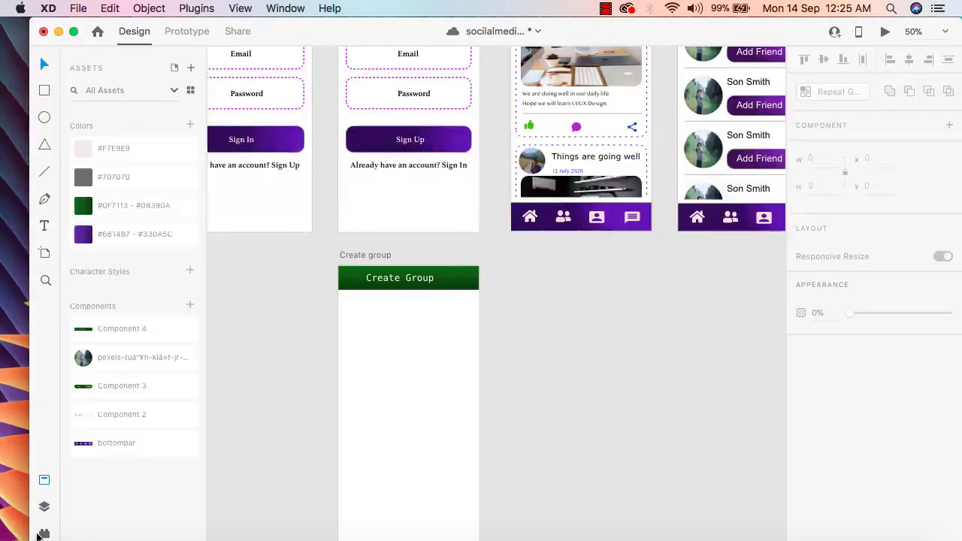
pyautogui.click(44, 533)
pyautogui.click(113, 94)
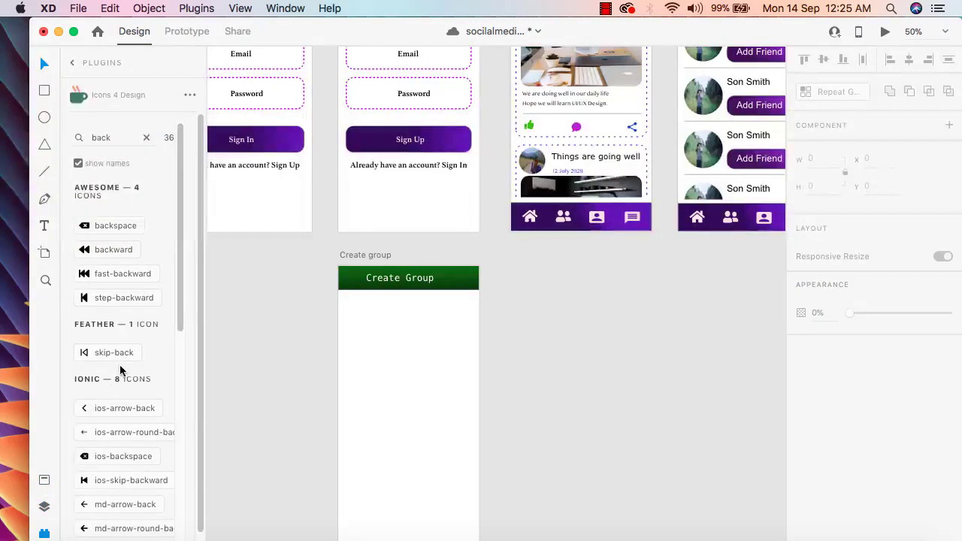
pyautogui.scroll(-2, 117, 367)
pyautogui.scroll(-4, 117, 367)
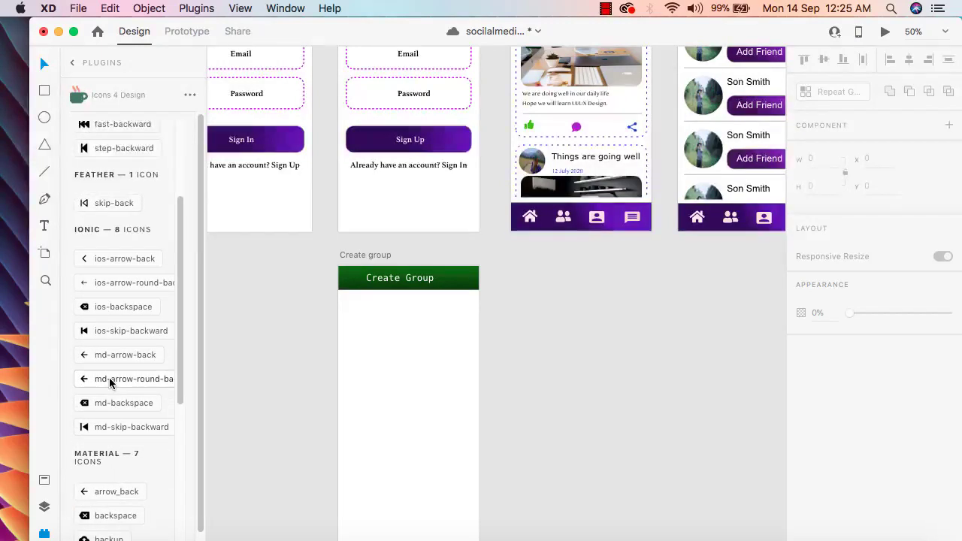
pyautogui.moveTo(109, 377); pyautogui.dragTo(360, 280)
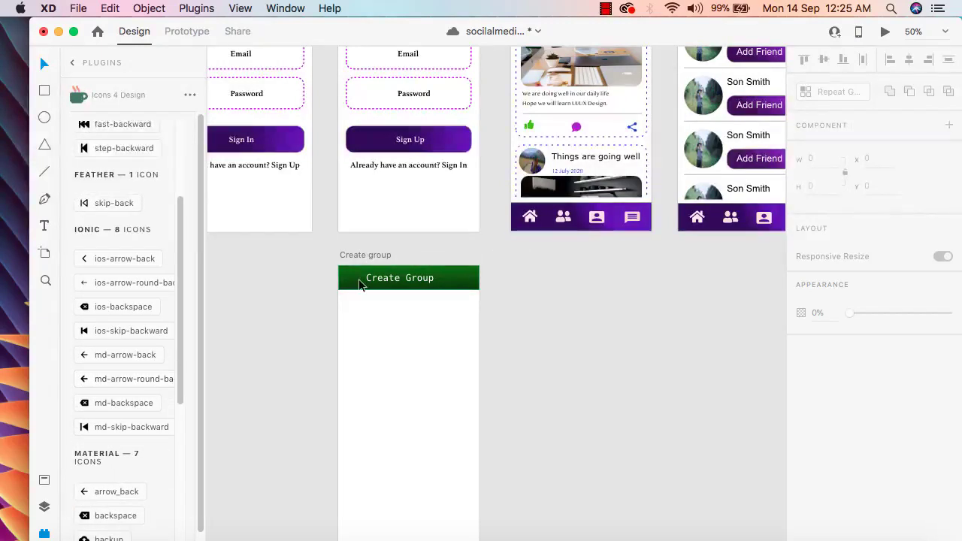
pyautogui.click(103, 379)
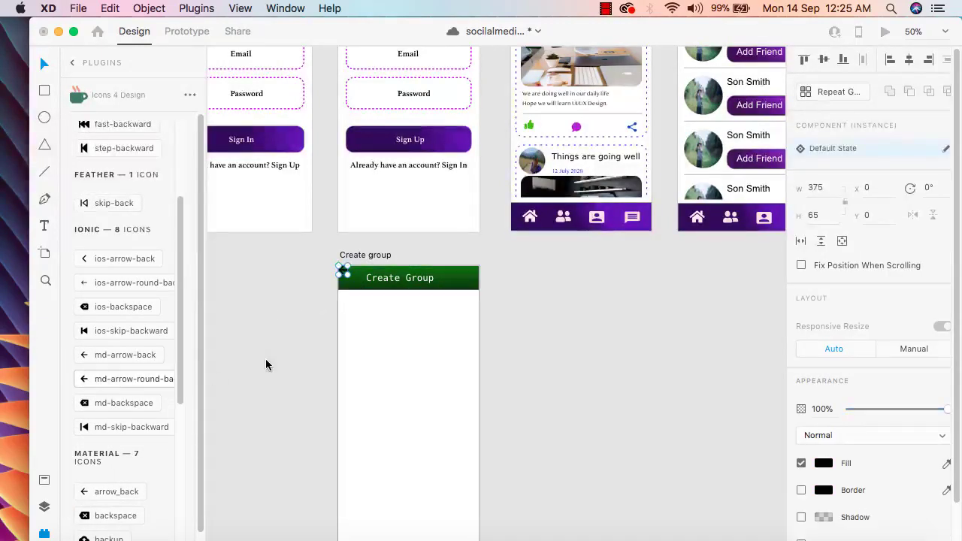
pyautogui.click(349, 283)
pyautogui.moveTo(349, 282); pyautogui.dragTo(346, 277)
pyautogui.click(339, 268)
pyautogui.click(349, 275)
pyautogui.click(348, 276)
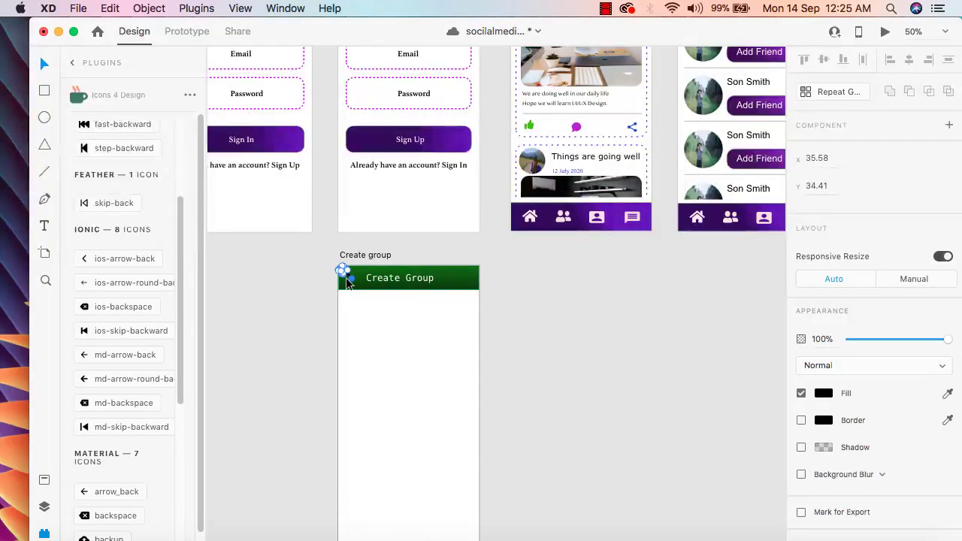
pyautogui.press('super+z')
# Move the back arrow icon into the Create Group header beside the title, at X 21 and Y 21.
pyautogui.click(346, 277)
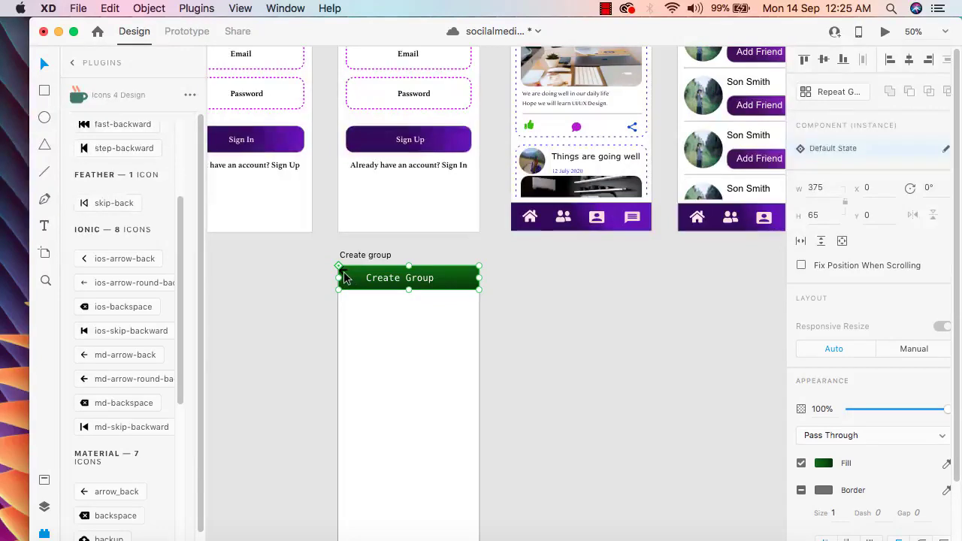
pyautogui.click(346, 278)
pyautogui.moveTo(346, 277); pyautogui.dragTo(347, 281)
pyautogui.click(345, 275)
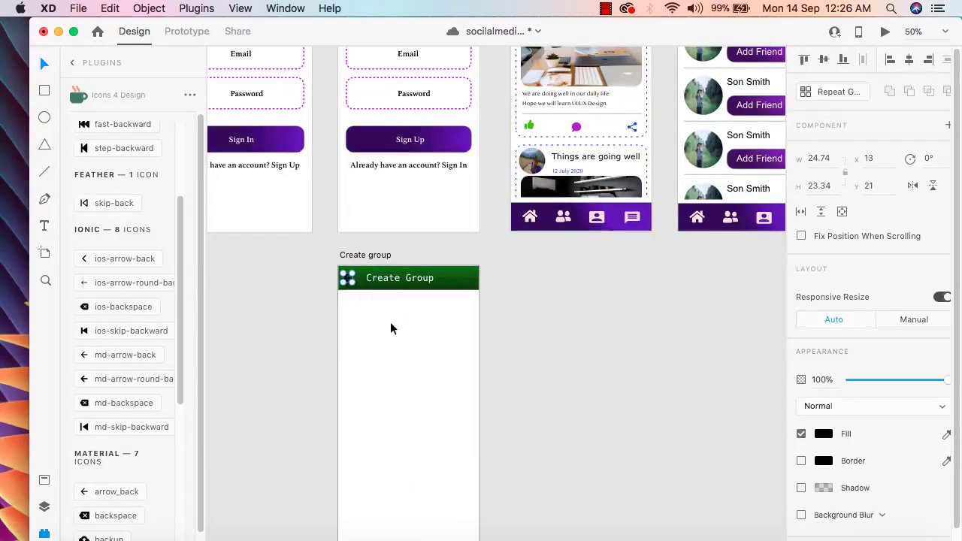
pyautogui.click(390, 322)
pyautogui.click(402, 278)
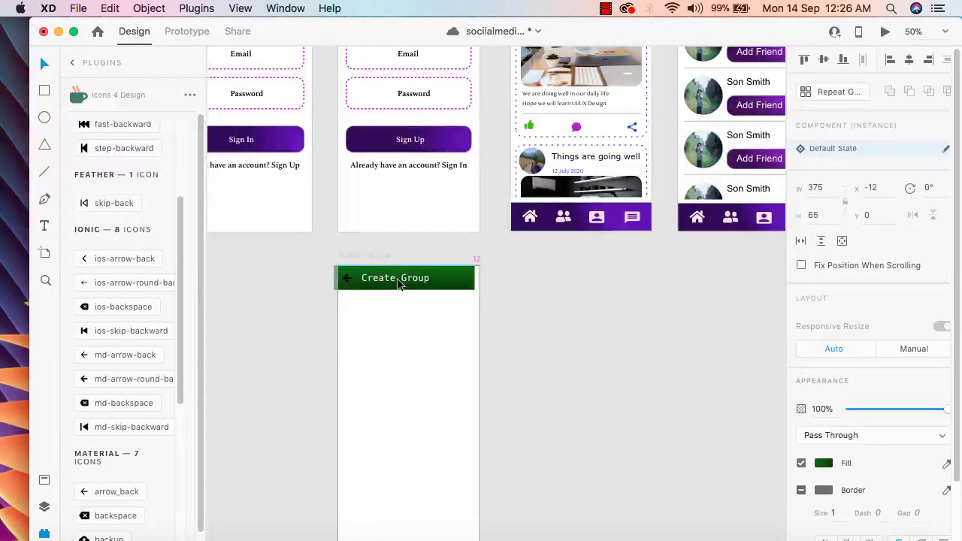
pyautogui.doubleClick(351, 281)
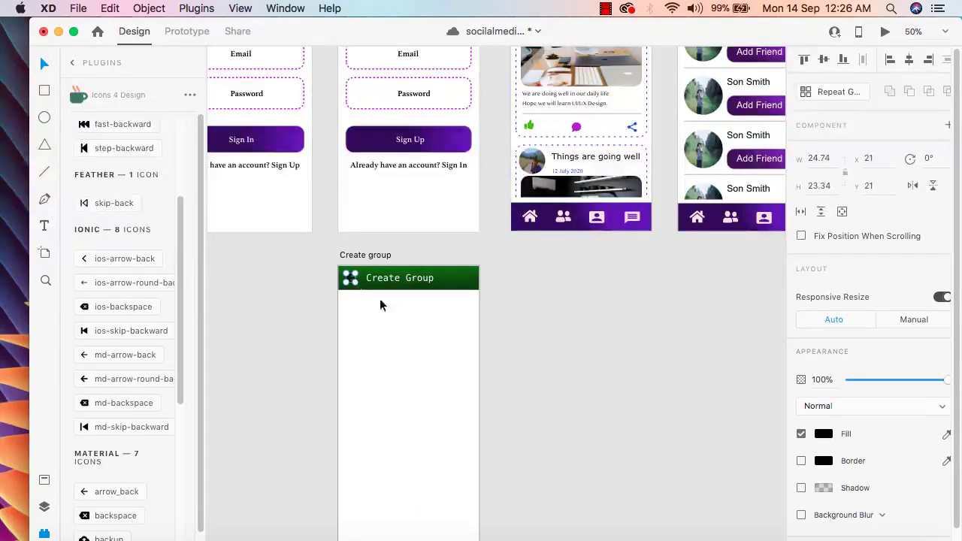
# Preview the Create group artboard to check the back arrow's placement in the header, and close the preview.
pyautogui.click(391, 307)
pyautogui.click(886, 32)
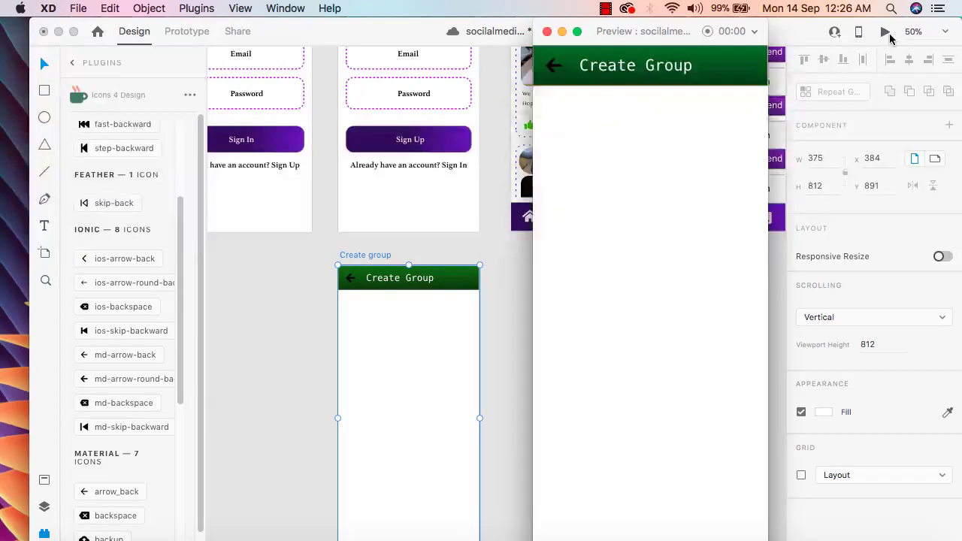
pyautogui.click(545, 30)
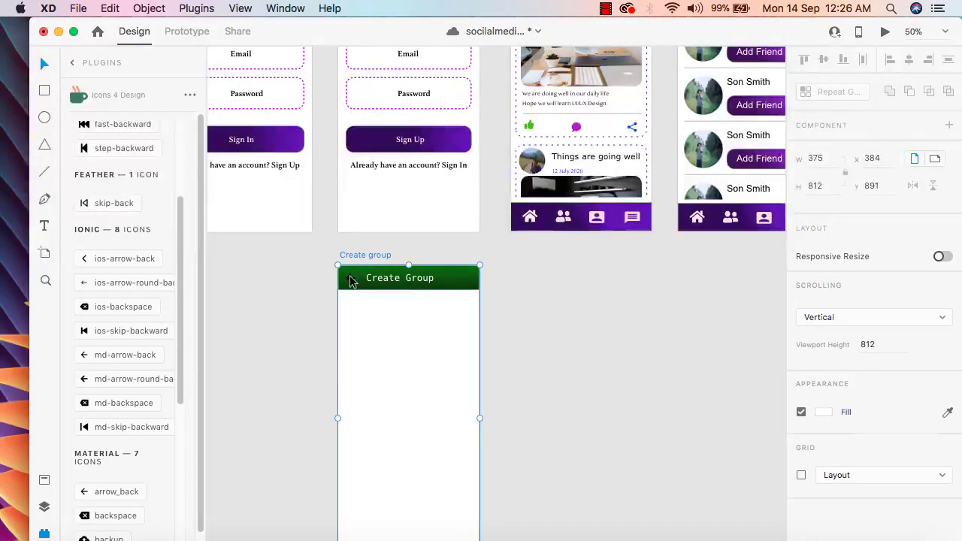
# Change the fill of the back arrow in the Create Group header to white and clear the selection.
pyautogui.click(355, 279)
pyautogui.scroll(-5, 862, 497)
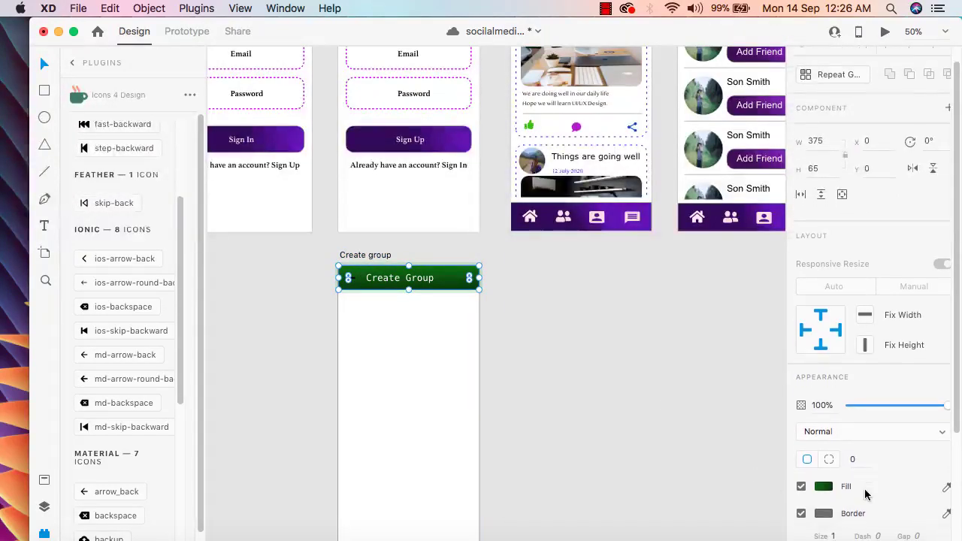
pyautogui.click(366, 323)
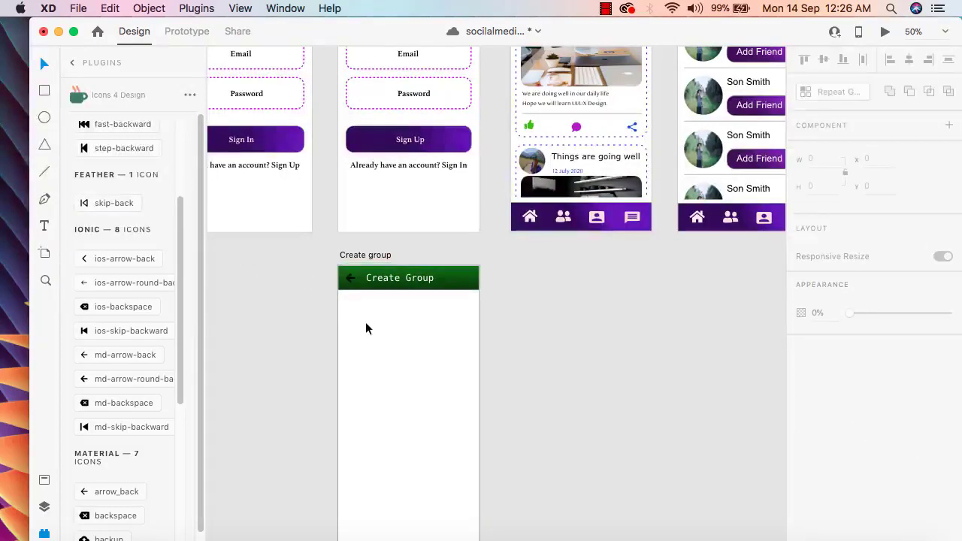
pyautogui.doubleClick(350, 280)
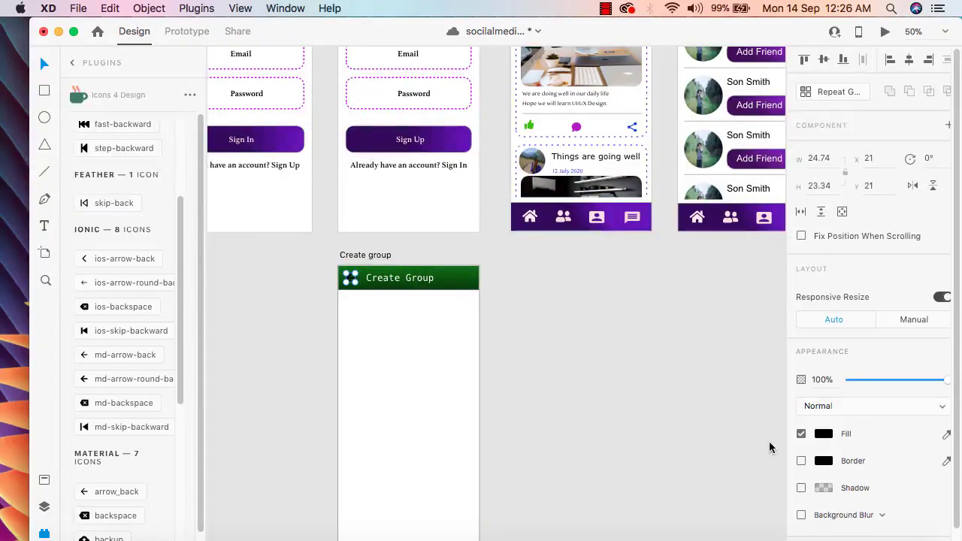
pyautogui.click(824, 434)
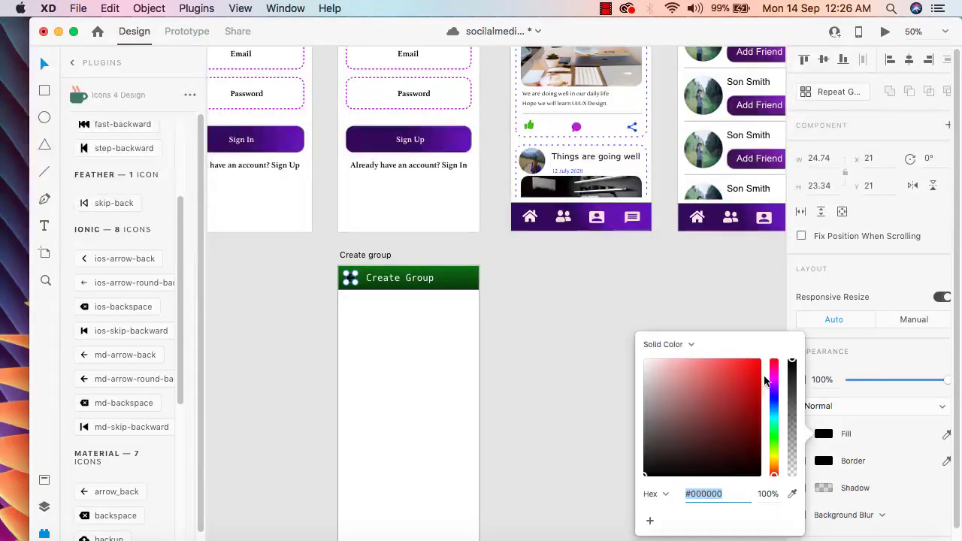
pyautogui.click(593, 330)
# In Prototype mode, link the Create Group card on the Chat group artboard to the Create group artboard as a tap transition.
pyautogui.scroll(-3, 607, 325)
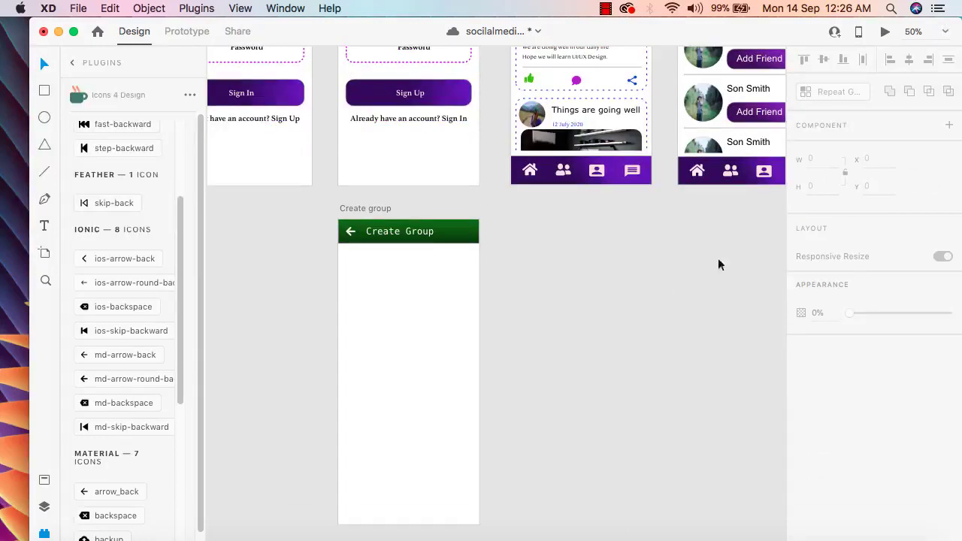
pyautogui.scroll(4, 591, 301)
pyautogui.scroll(5, 594, 301)
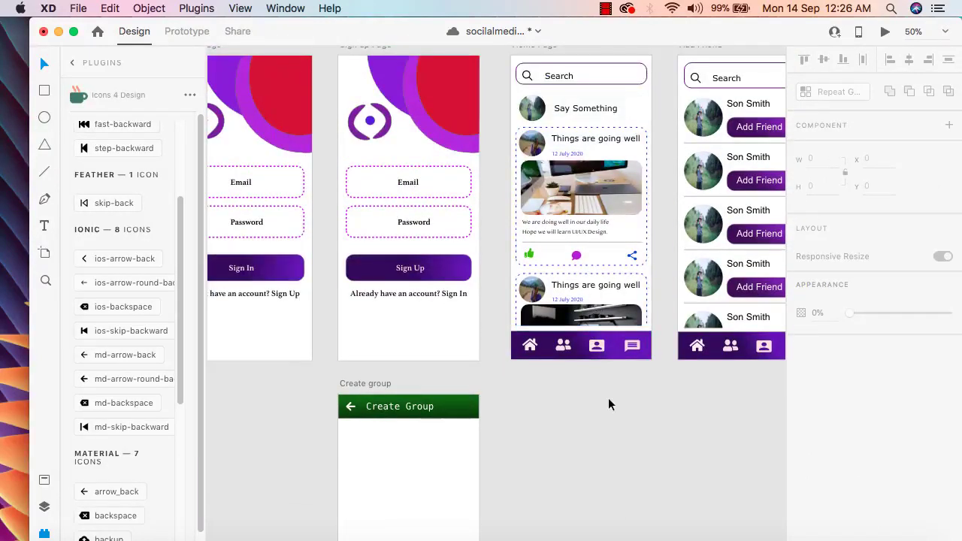
pyautogui.scroll(7, 618, 397)
pyautogui.hscroll(10, 431, 117)
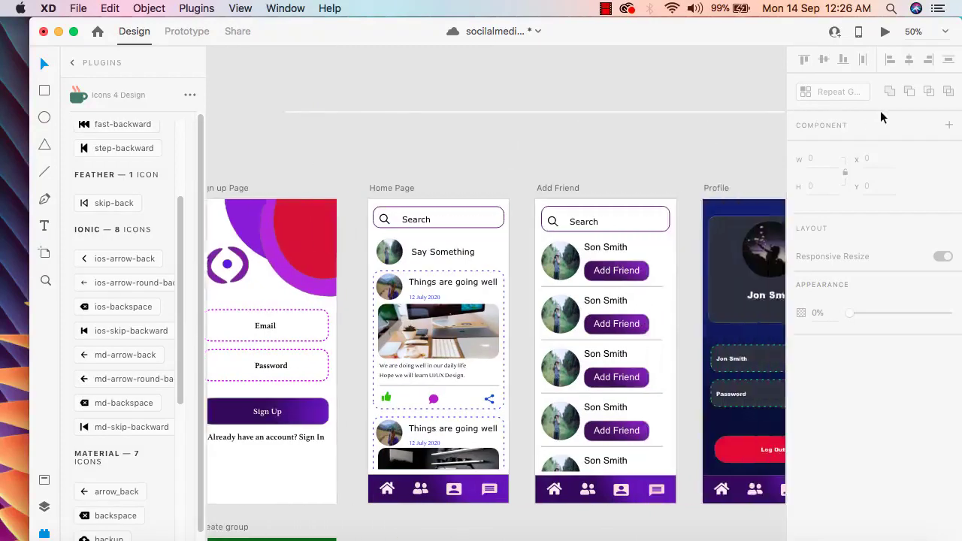
pyautogui.hscroll(8, 508, 160)
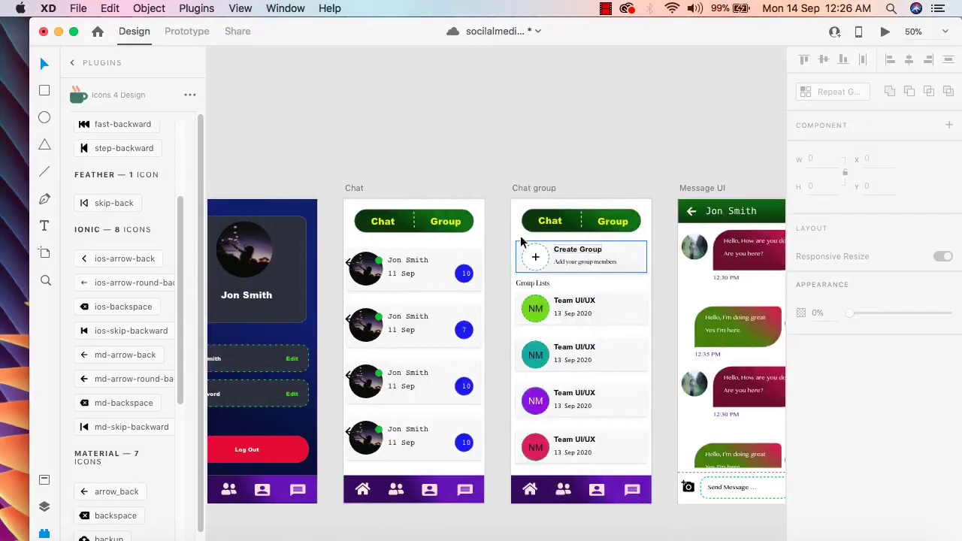
pyautogui.click(188, 31)
pyautogui.click(632, 258)
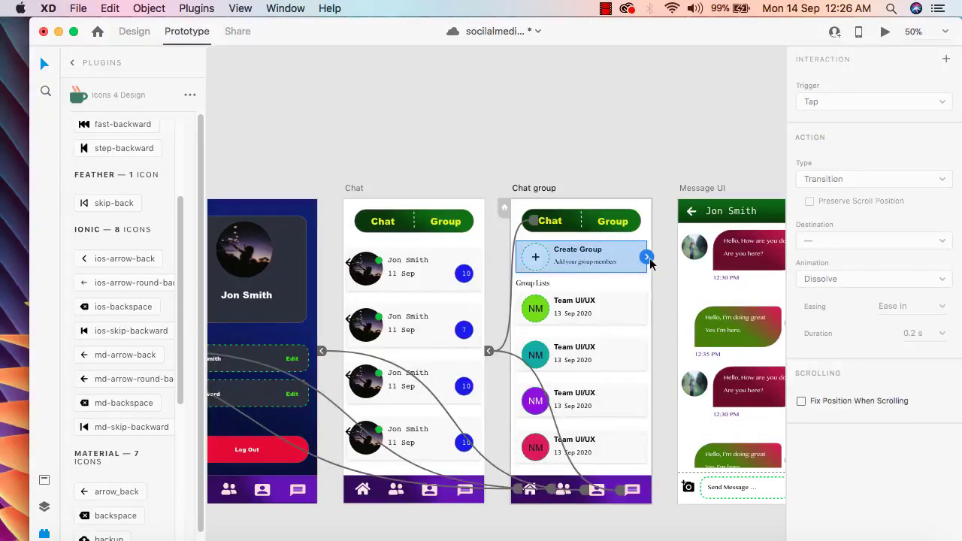
pyautogui.moveTo(647, 257); pyautogui.dragTo(695, 226)
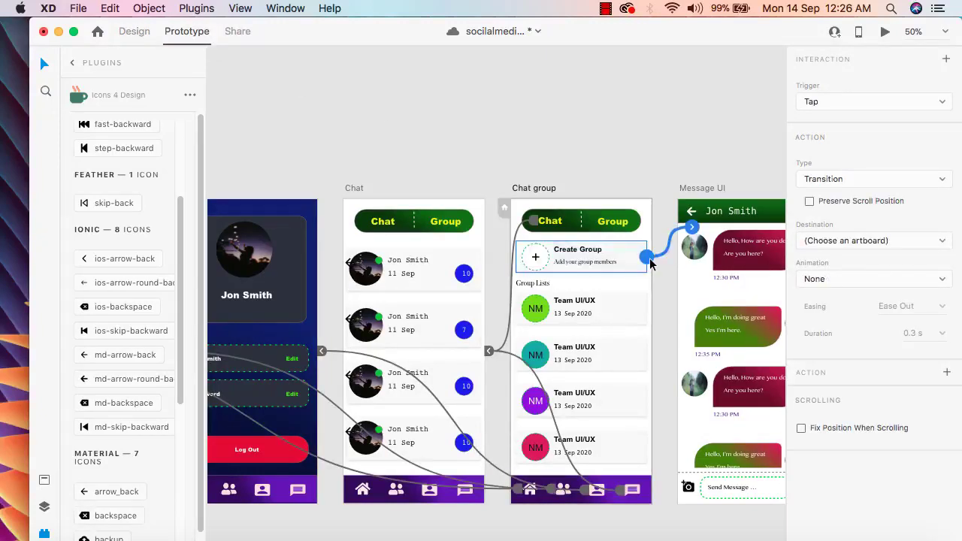
pyautogui.click(884, 241)
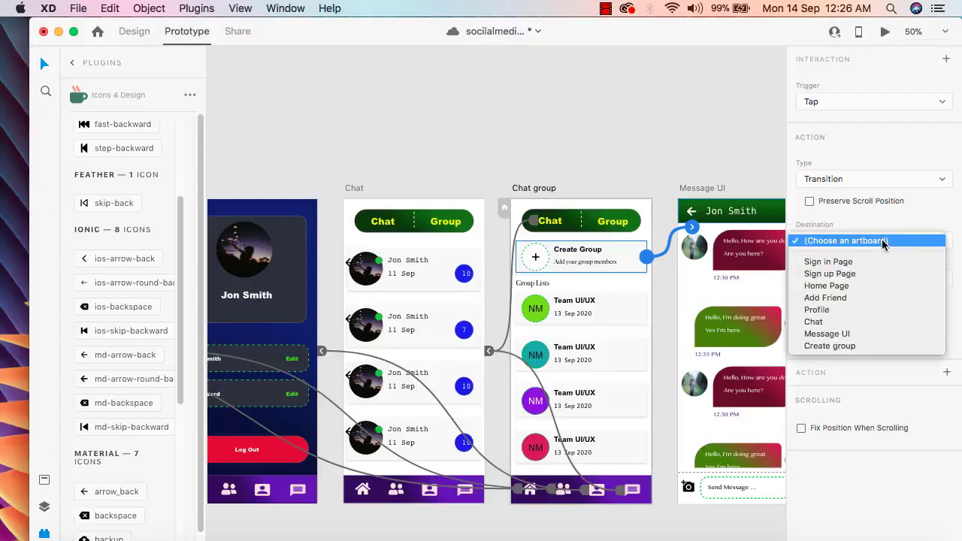
pyautogui.click(830, 346)
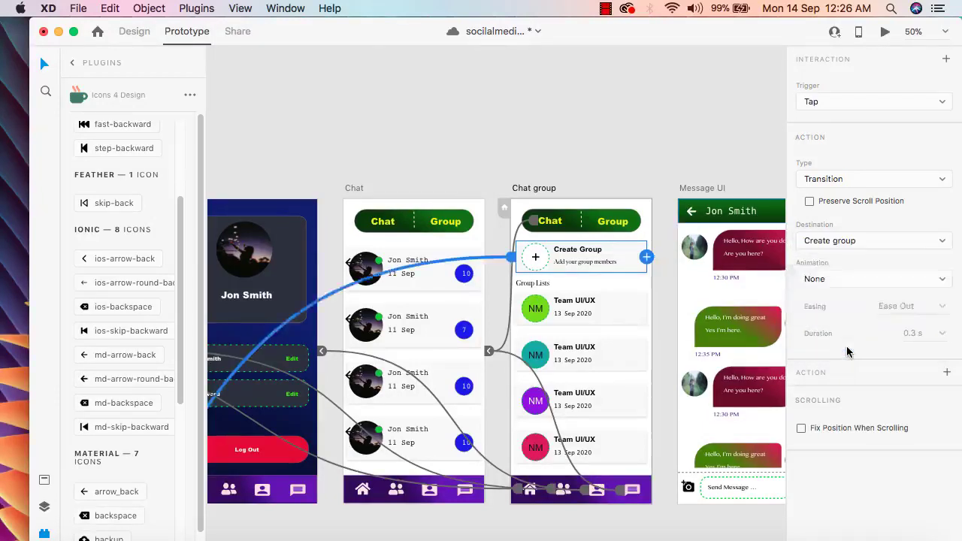
pyautogui.click(539, 125)
# Link the back arrow in the Create group header to the Chat group artboard as a tap transition.
pyautogui.hscroll(-5, 481, 176)
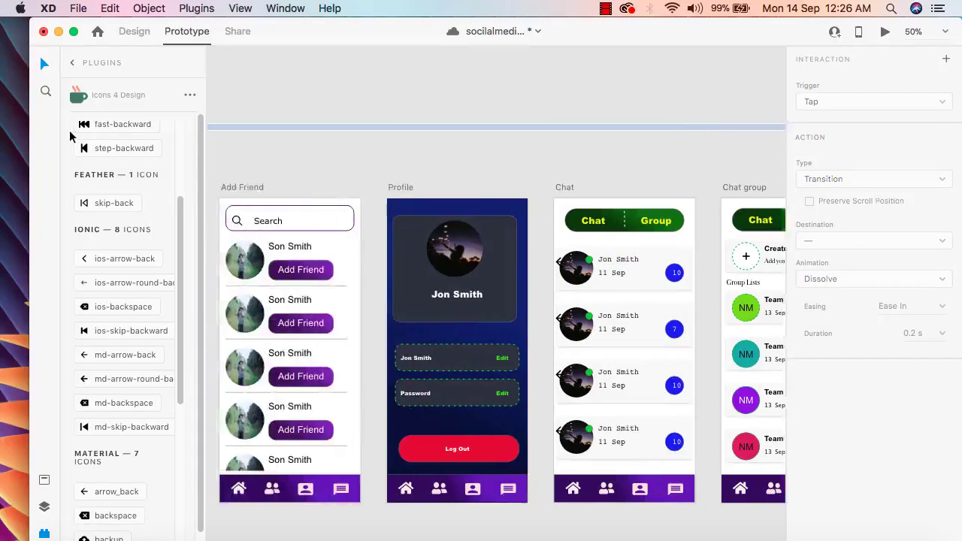
pyautogui.scroll(-3, 602, 154)
pyautogui.scroll(-3, 572, 410)
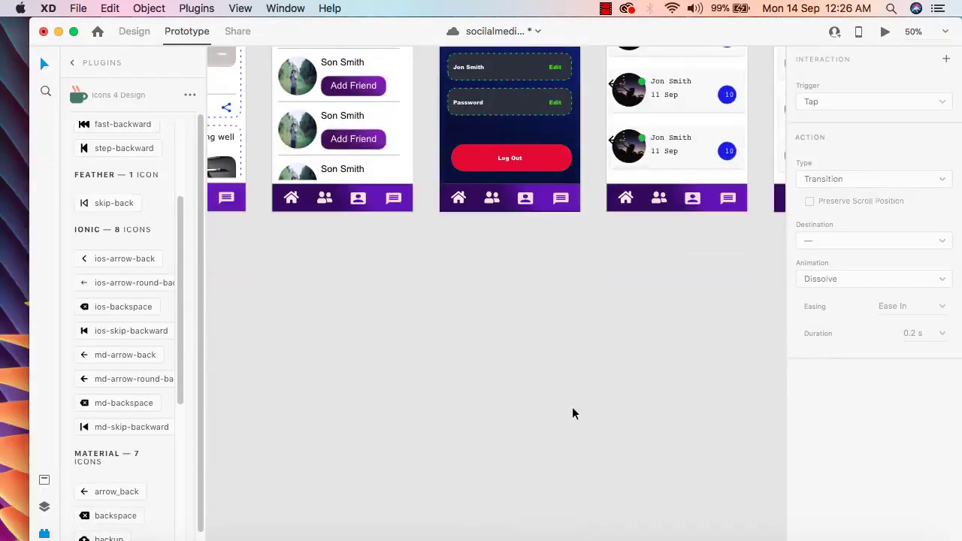
pyautogui.hscroll(-8, 298, 388)
pyautogui.click(298, 388)
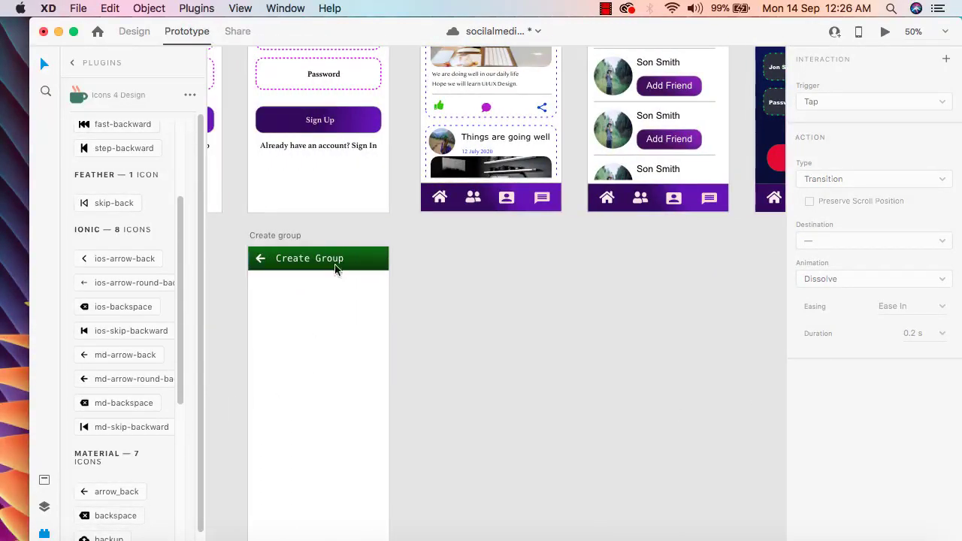
pyautogui.click(340, 260)
pyautogui.click(347, 309)
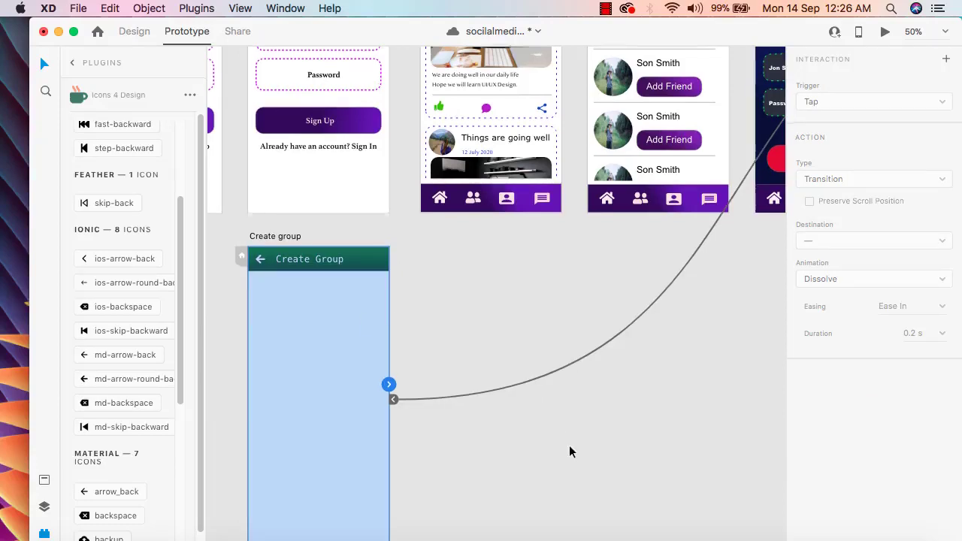
pyautogui.scroll(3, 569, 446)
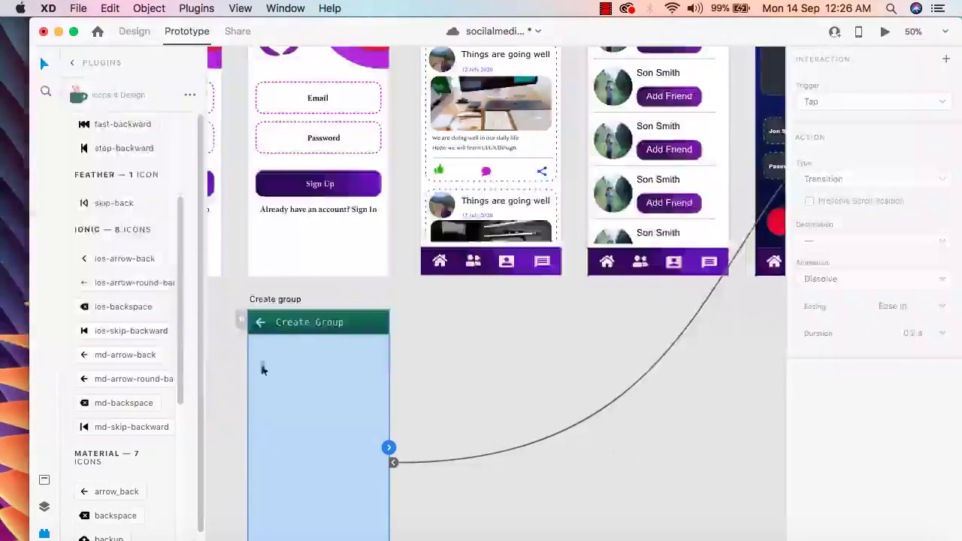
pyautogui.click(261, 325)
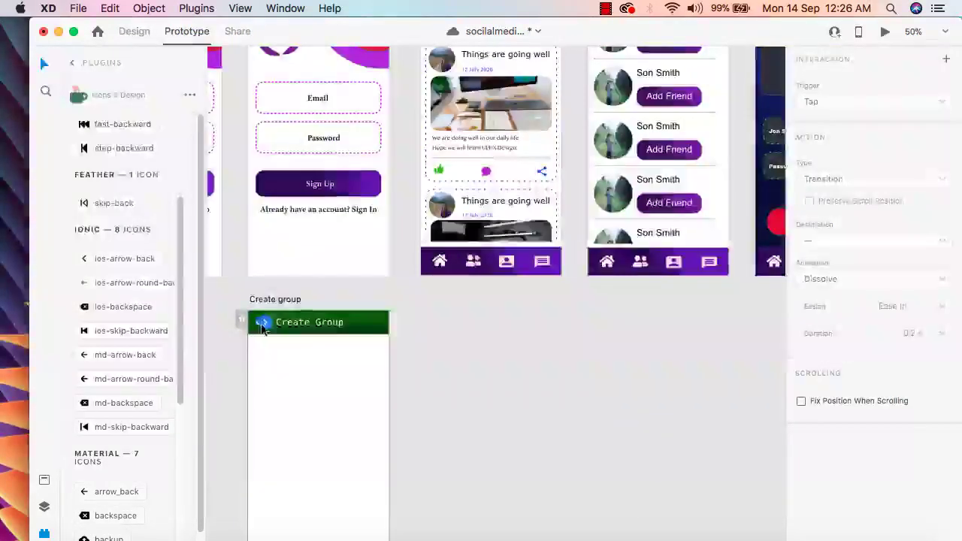
pyautogui.click(261, 323)
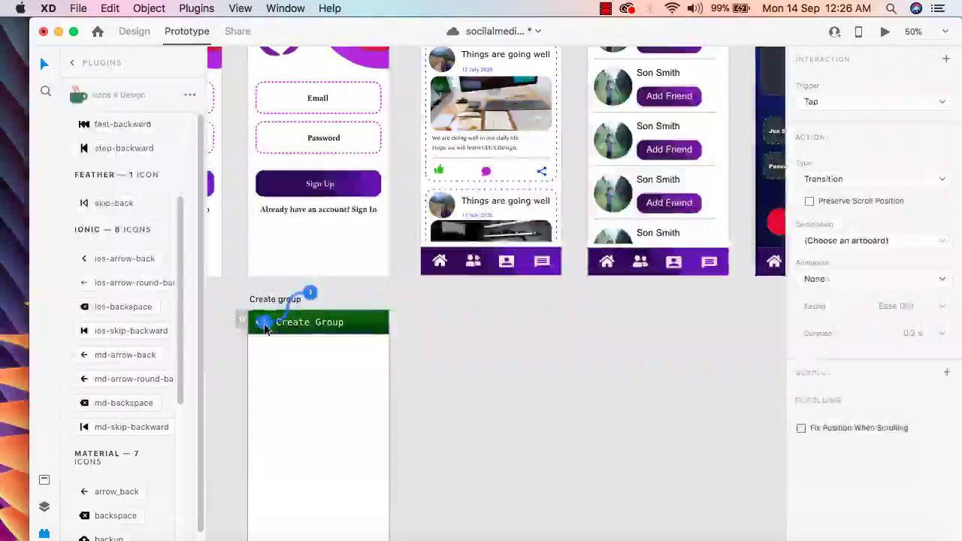
pyautogui.click(875, 242)
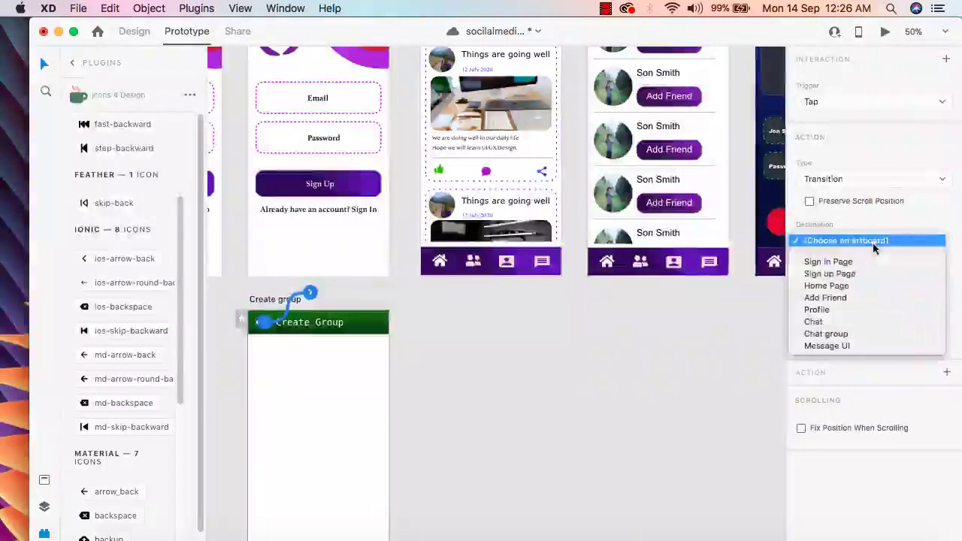
pyautogui.click(849, 336)
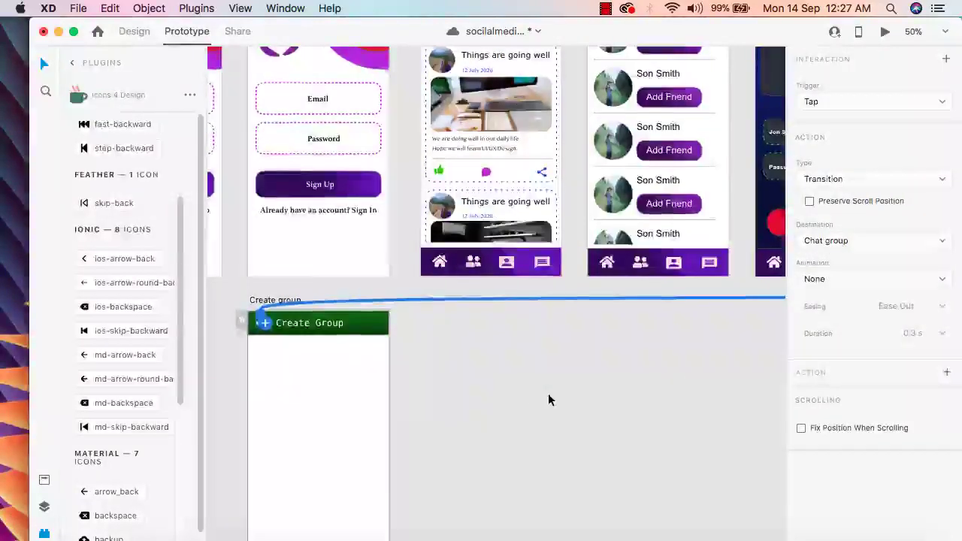
# Preview from the Chat group artboard and test the Create Group card, the back arrow and the Chat tab links.
pyautogui.scroll(3, 549, 399)
pyautogui.moveTo(550, 492); pyautogui.dragTo(318, 463)
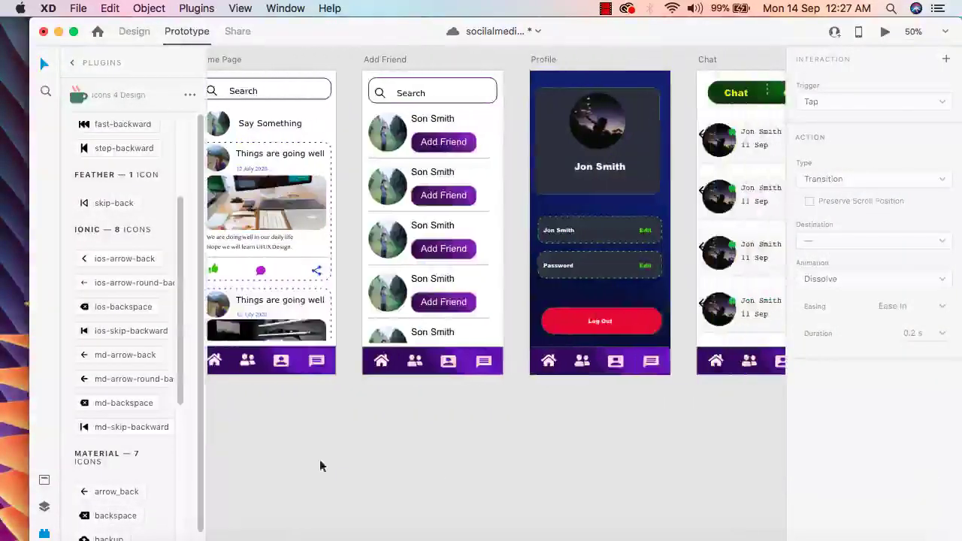
pyautogui.moveTo(516, 471); pyautogui.dragTo(826, 449)
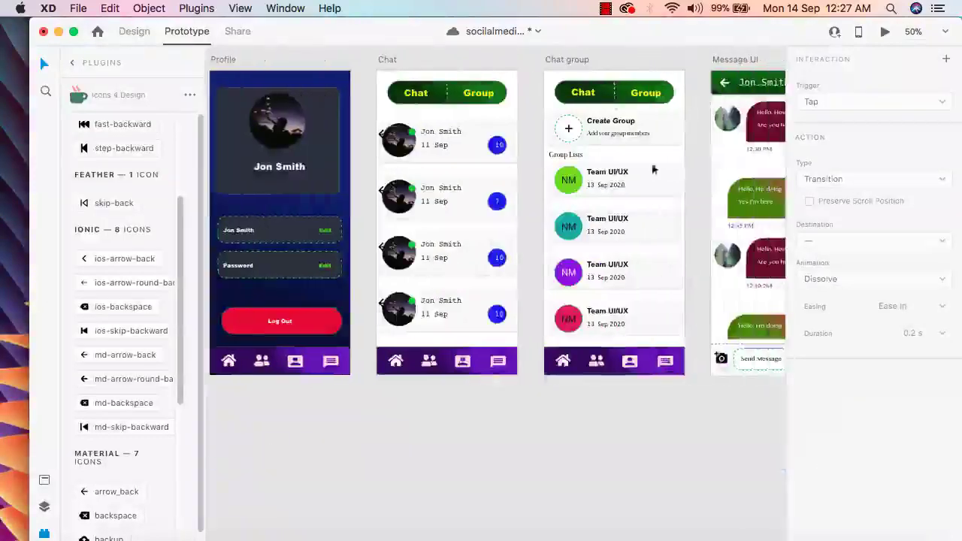
pyautogui.click(578, 60)
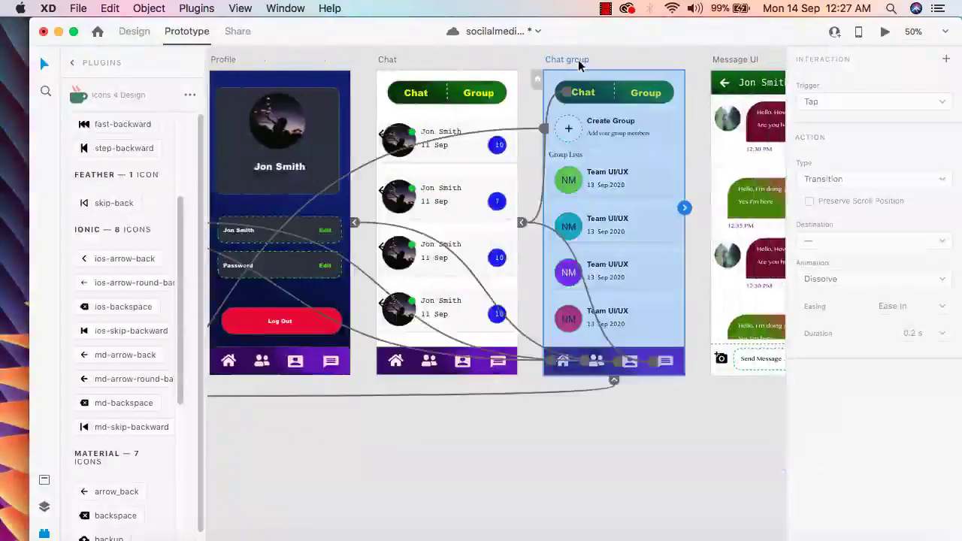
pyautogui.click(885, 33)
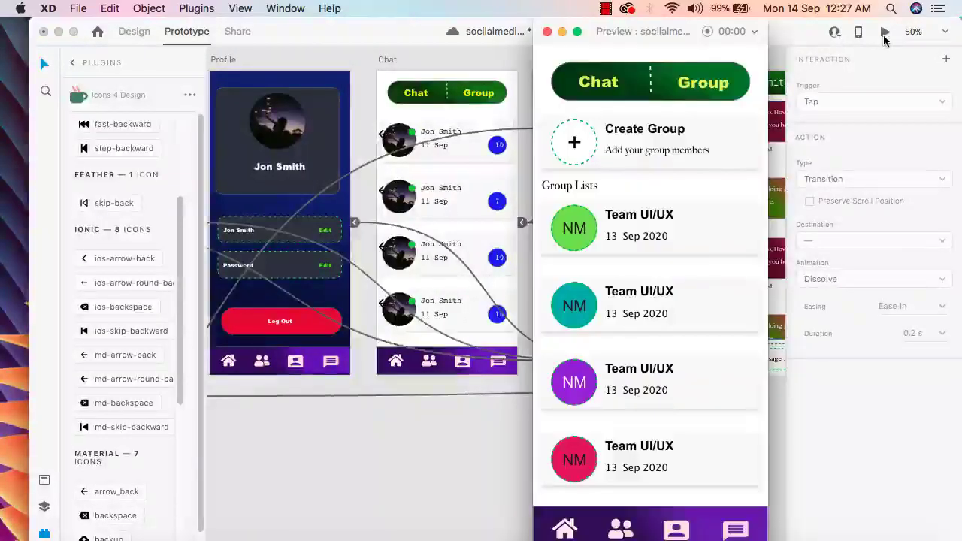
pyautogui.click(687, 145)
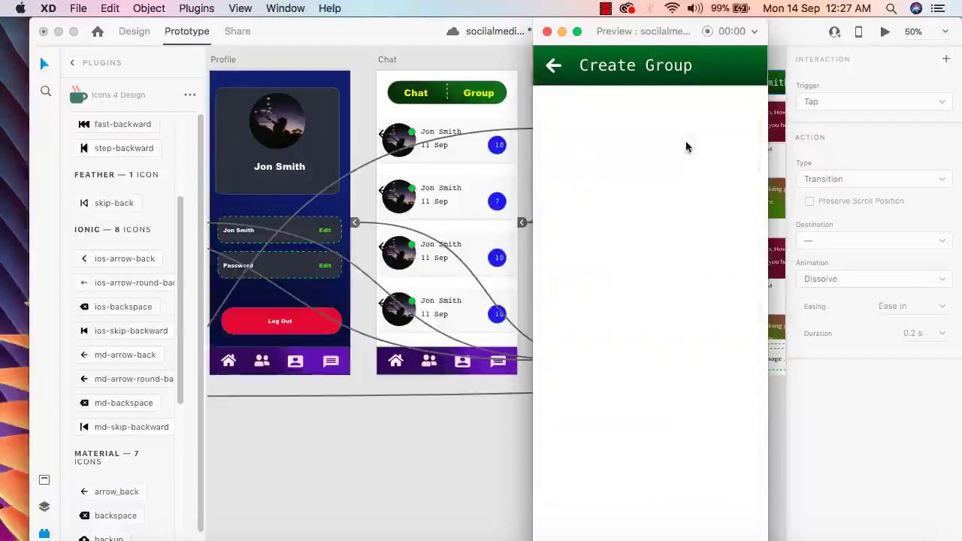
pyautogui.click(555, 68)
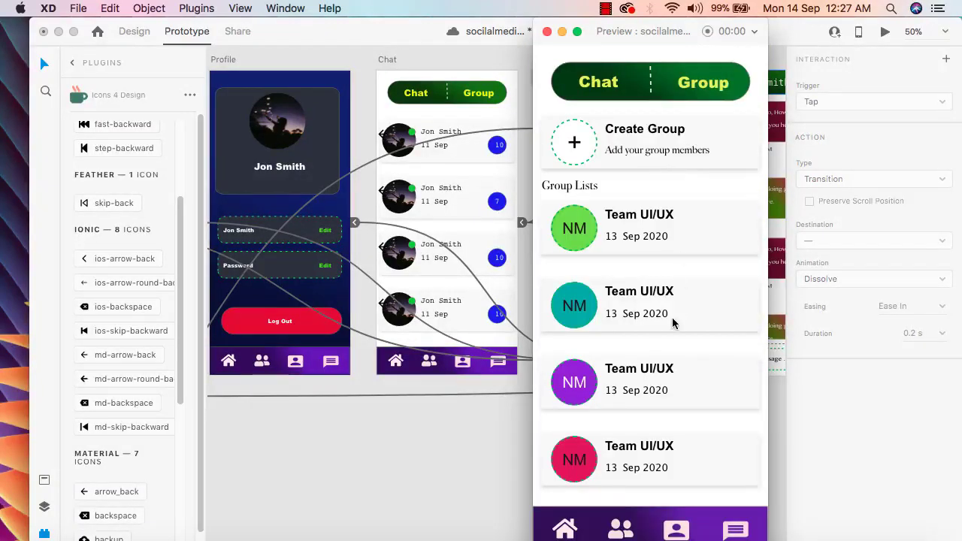
pyautogui.click(604, 88)
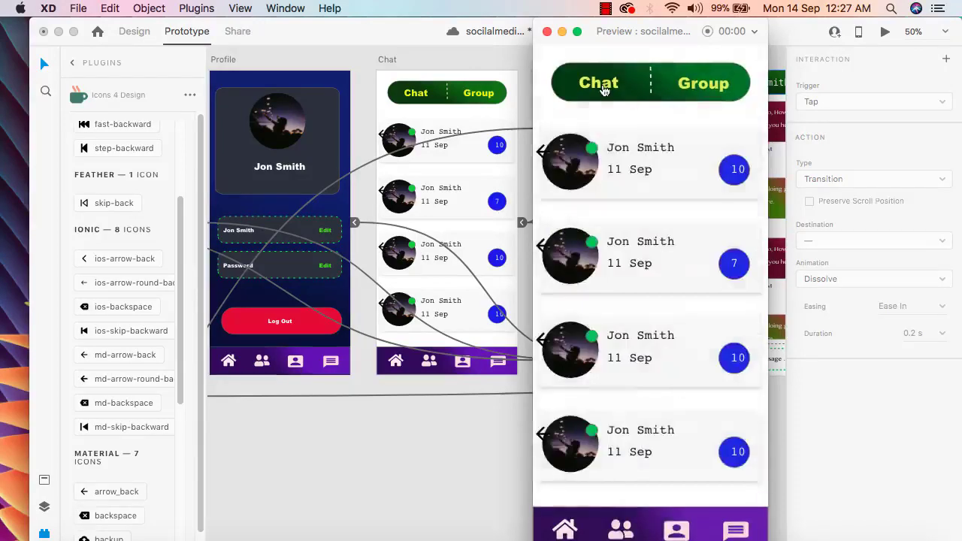
# Test opening a conversation from the chat list and returning to the list with the message screen's back arrow in the preview.
pyautogui.click(679, 194)
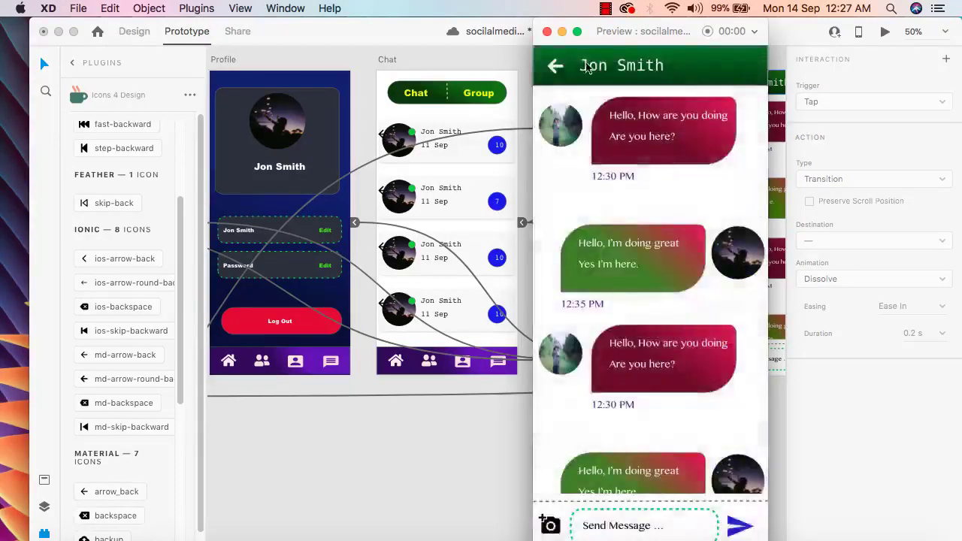
pyautogui.click(558, 70)
pyautogui.click(668, 255)
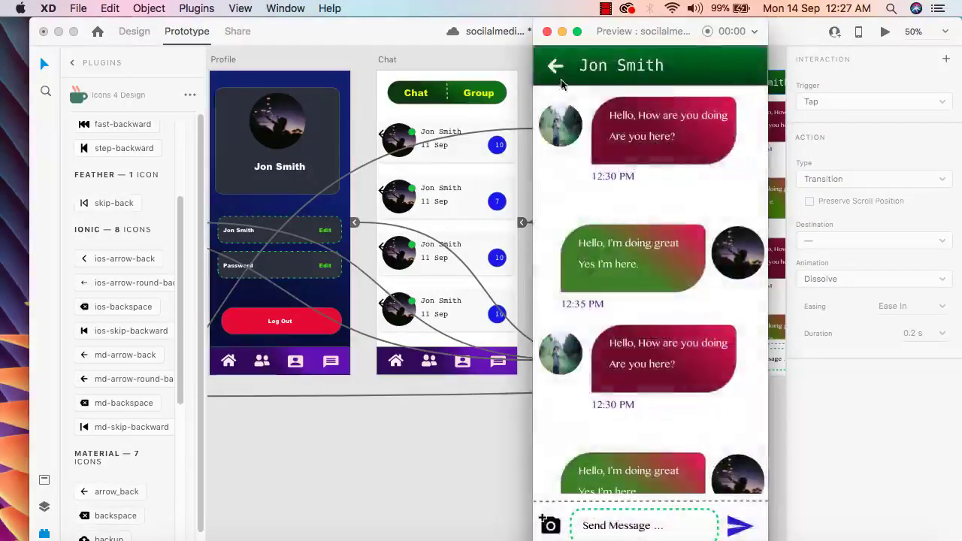
pyautogui.click(558, 70)
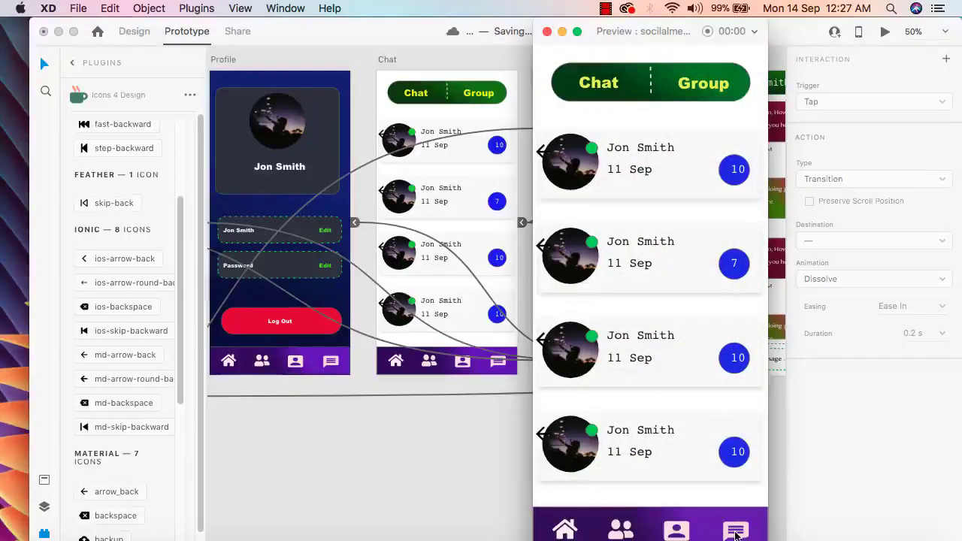
# Test the profile, friends and home links of the bottom navigation in the preview, check the home feed's scrolling, and close the preview.
pyautogui.click(678, 532)
pyautogui.click(621, 531)
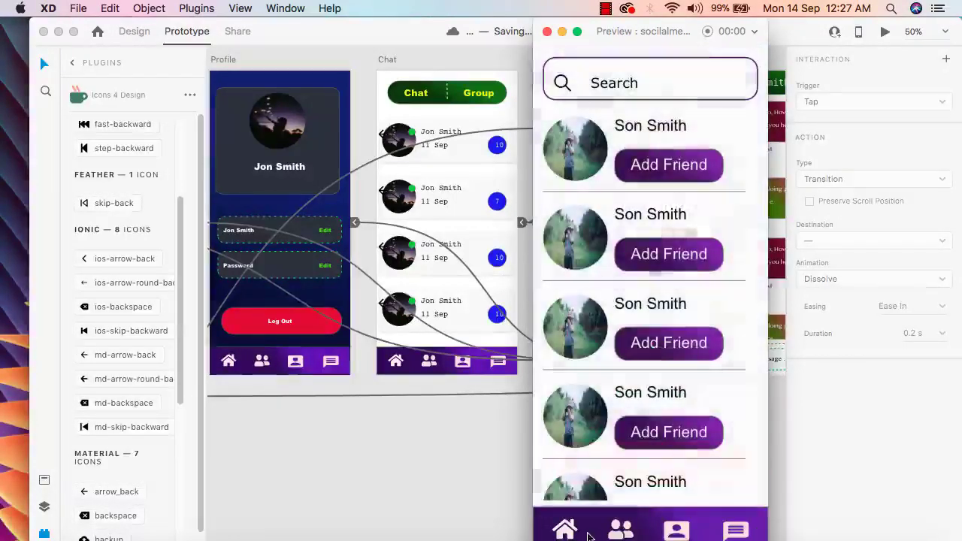
pyautogui.click(566, 532)
pyautogui.scroll(-3, 655, 256)
pyautogui.scroll(3, 655, 256)
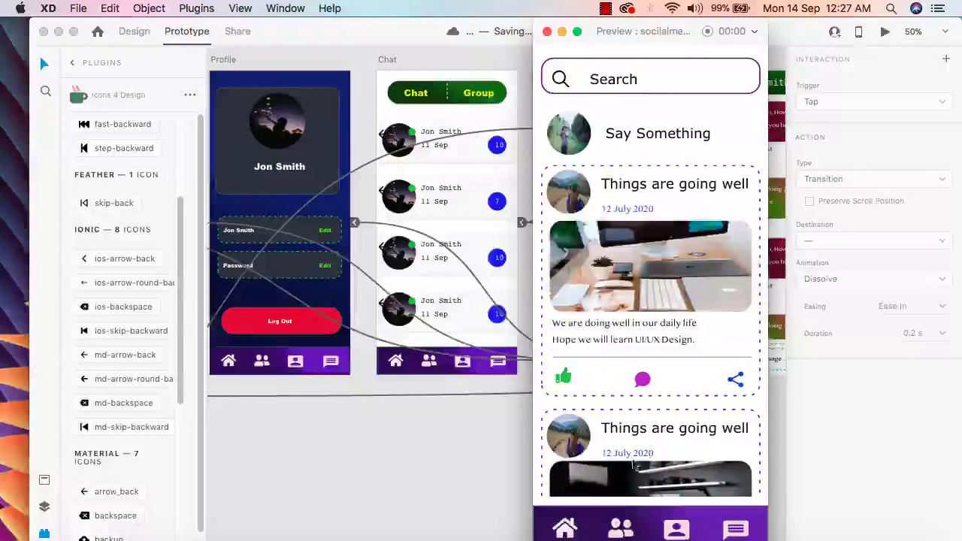
pyautogui.click(621, 530)
pyautogui.click(676, 532)
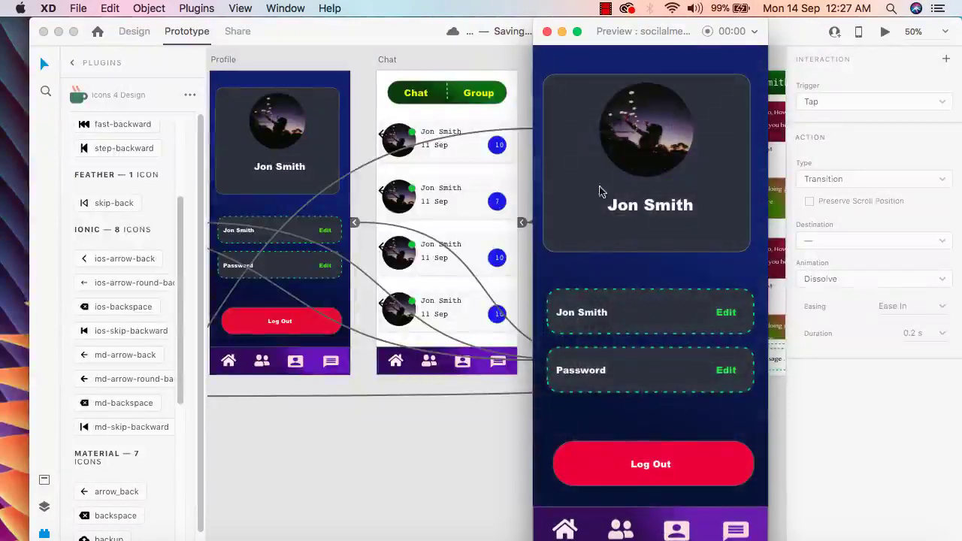
pyautogui.click(547, 30)
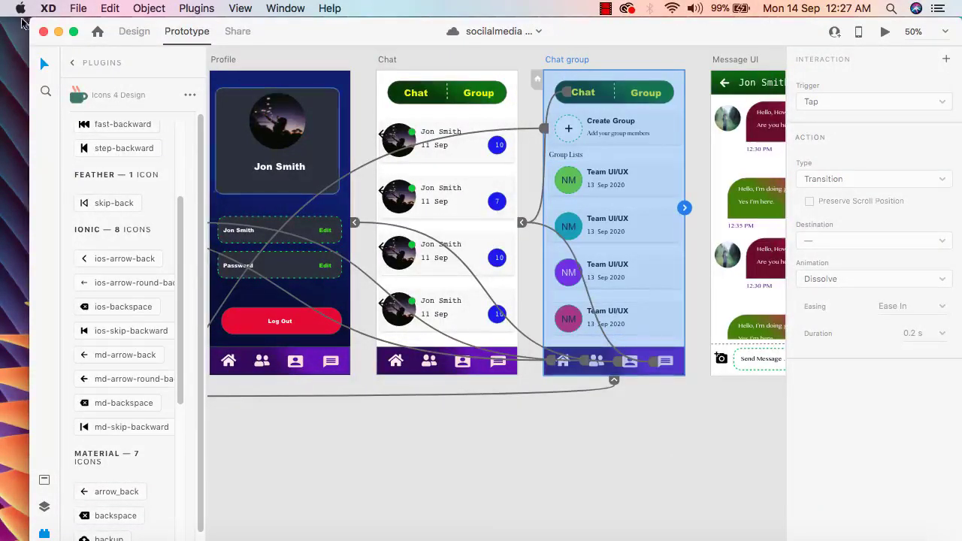
# In Design mode, draw a rectangle about 343 by 80 below the Create Group header and centre it horizontally on the artboard.
pyautogui.click(134, 31)
pyautogui.scroll(-6, 671, 457)
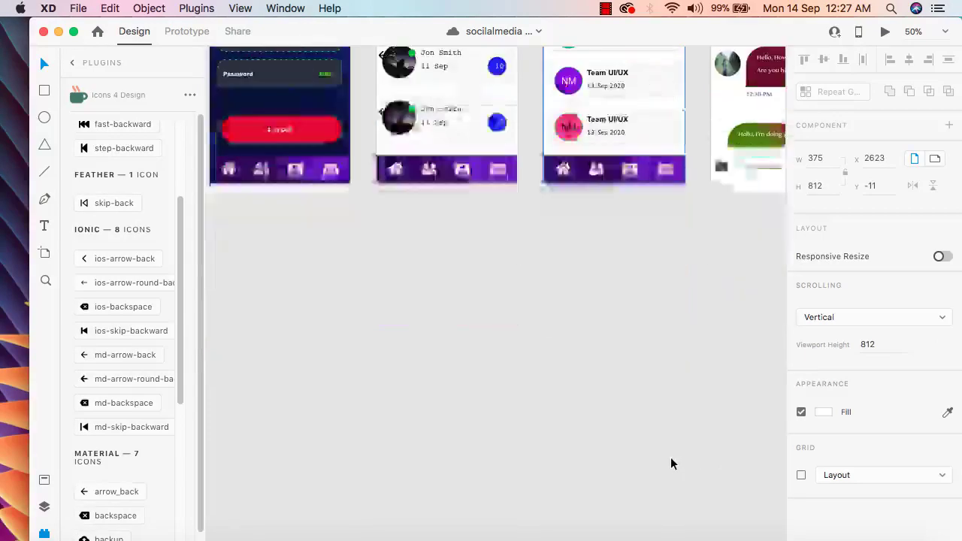
pyautogui.moveTo(714, 368); pyautogui.dragTo(2, 394)
pyautogui.hscroll(-10, 450, 320)
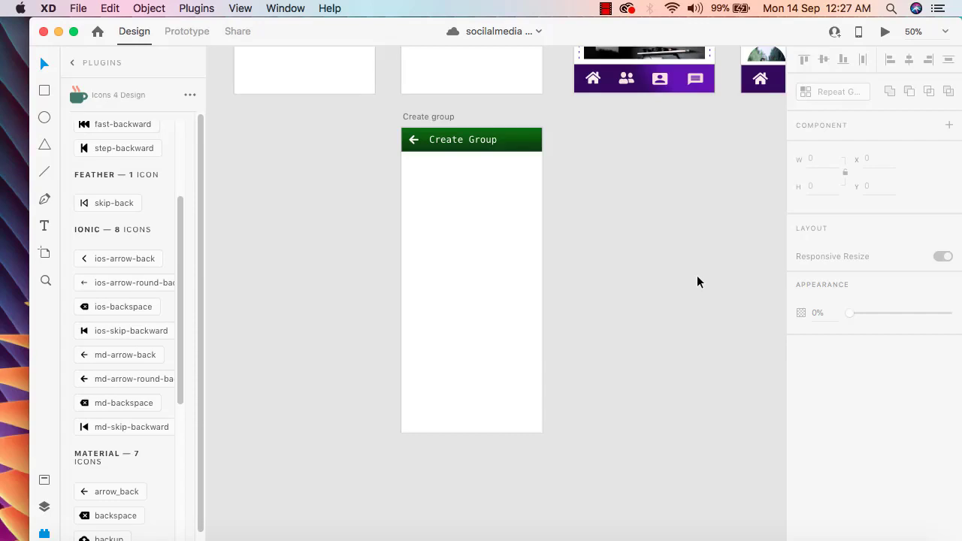
pyautogui.scroll(2, 131, 252)
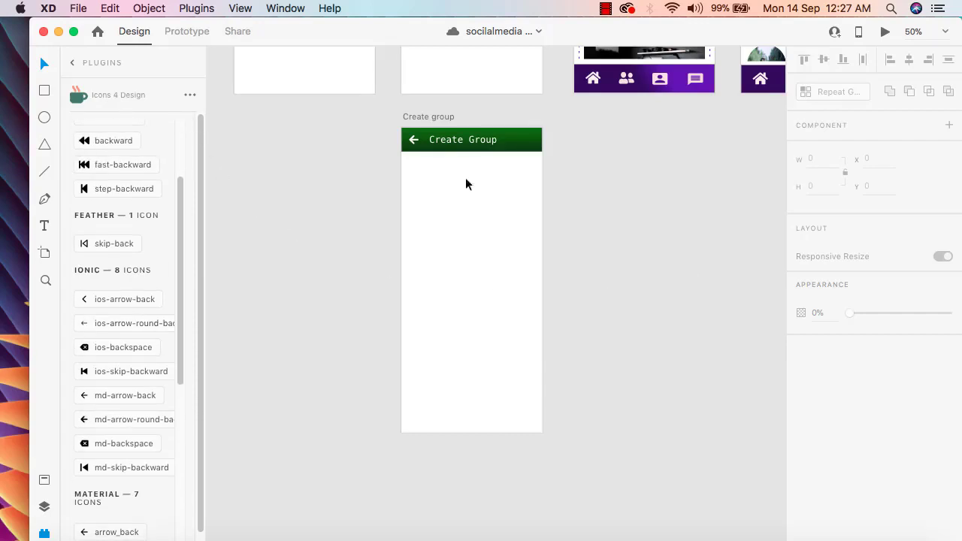
pyautogui.scroll(1, 310, 259)
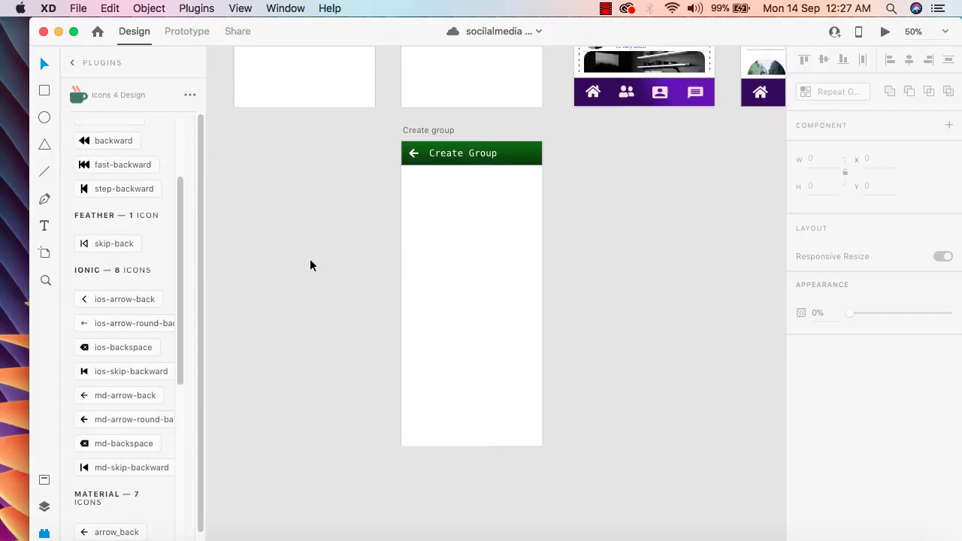
pyautogui.click(43, 91)
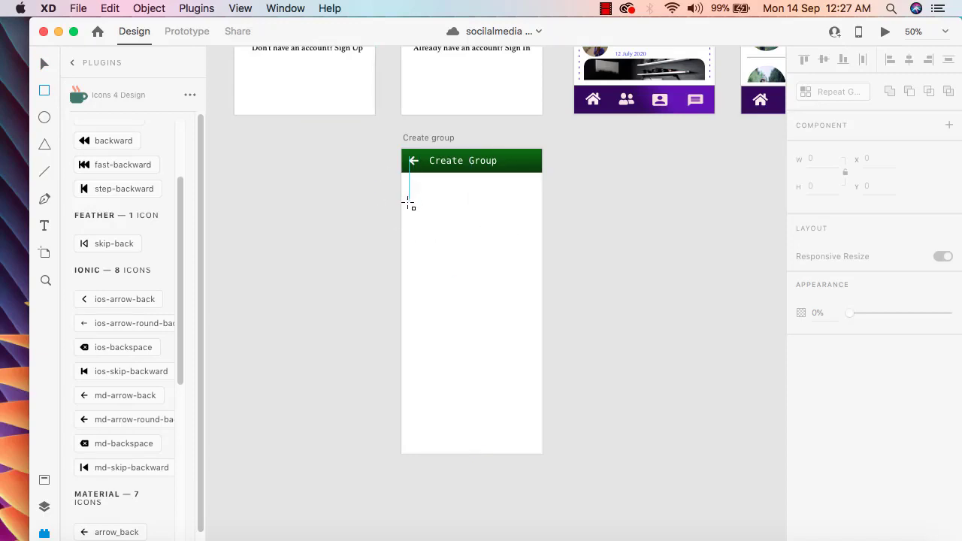
pyautogui.moveTo(410, 202)
pyautogui.mouseDown()
pyautogui.moveTo(469, 243)
pyautogui.moveTo(537, 233)
pyautogui.mouseUp()
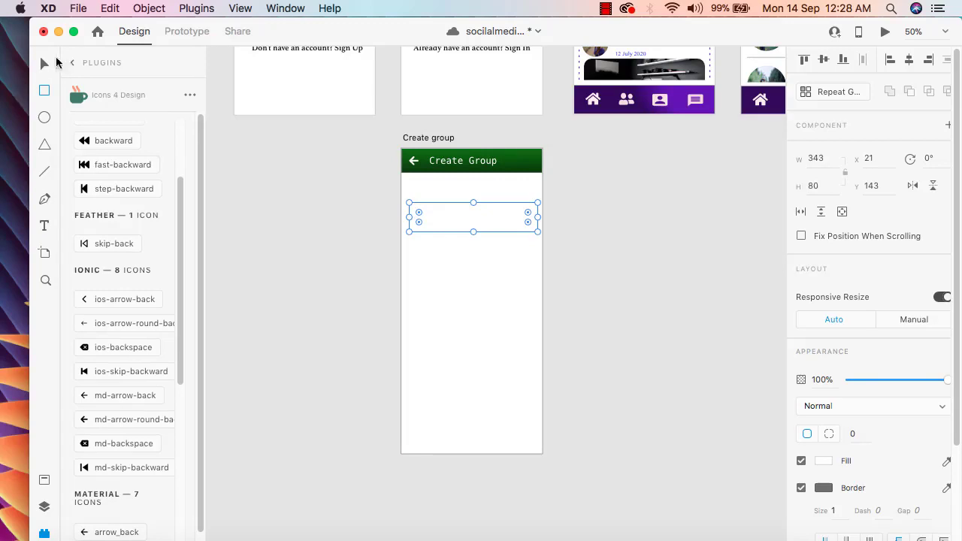
pyautogui.click(45, 64)
pyautogui.moveTo(481, 223); pyautogui.dragTo(479, 223)
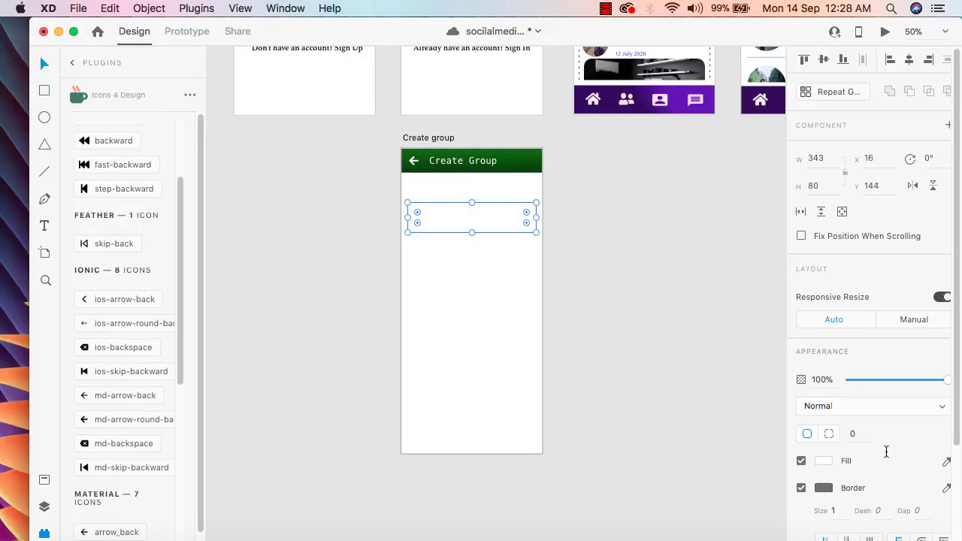
# Give the rectangle below the header a dashed border with size 3 and dash 5.
pyautogui.scroll(-2, 887, 452)
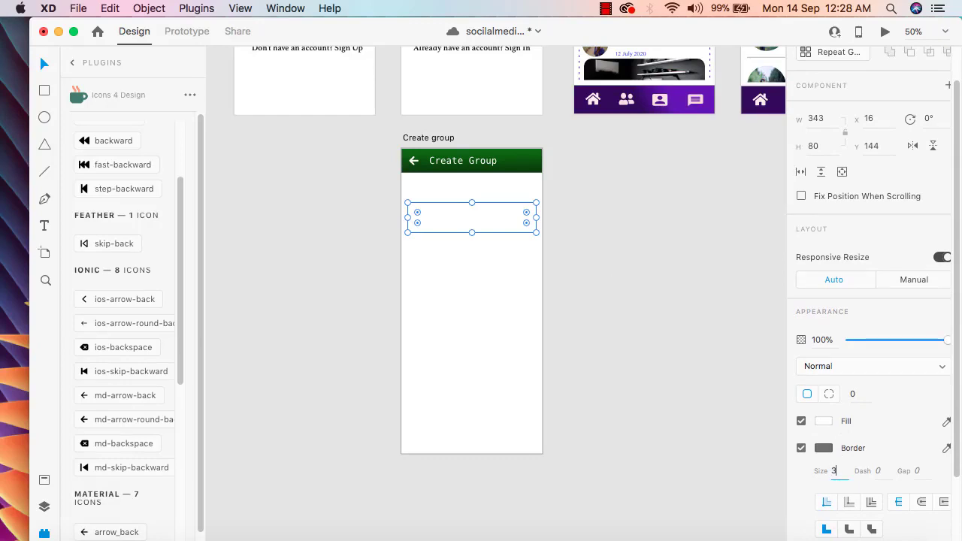
pyautogui.click(877, 471)
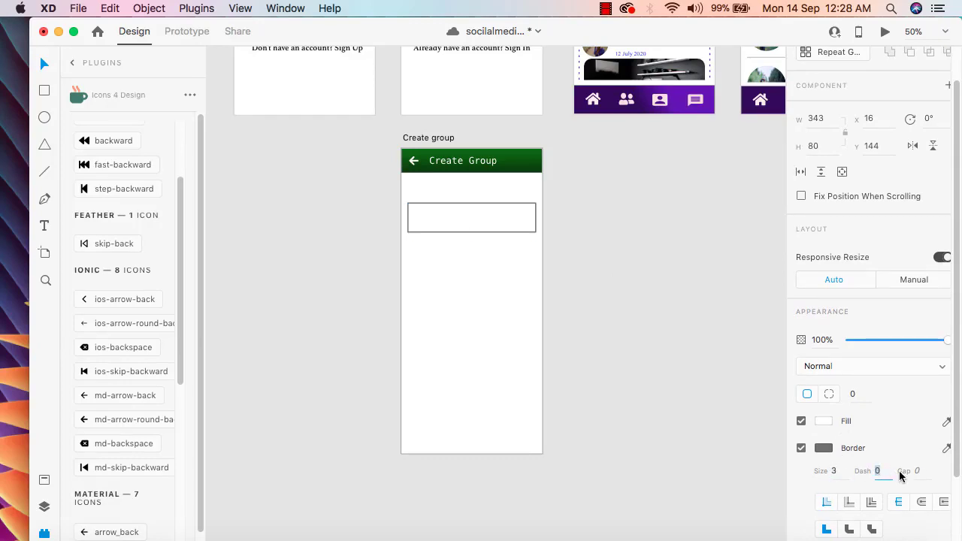
pyautogui.write('5')
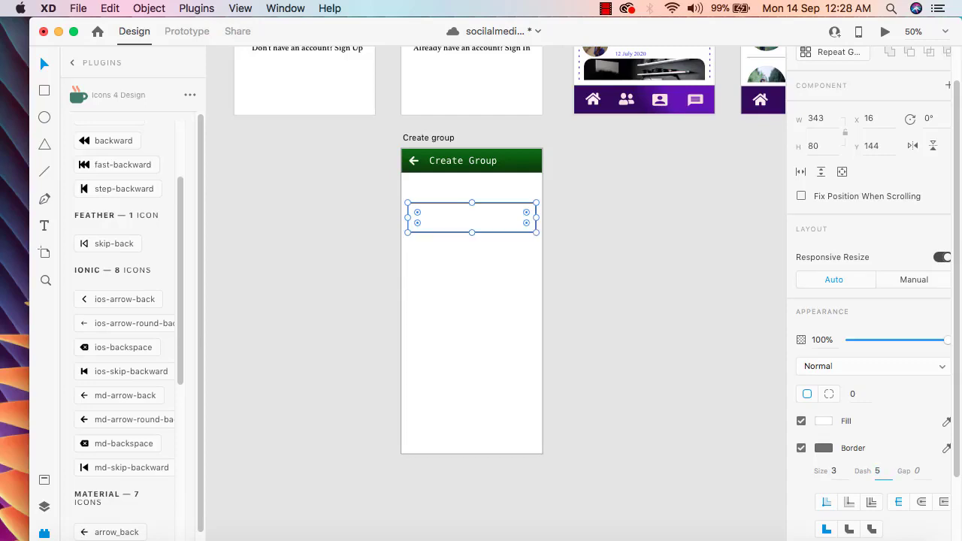
pyautogui.click(728, 397)
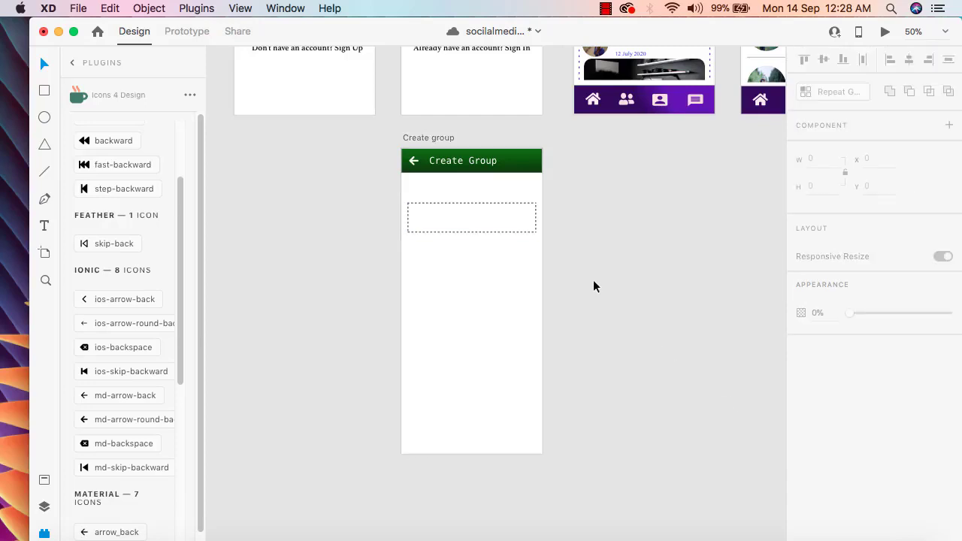
pyautogui.click(507, 219)
pyautogui.scroll(-1, 867, 434)
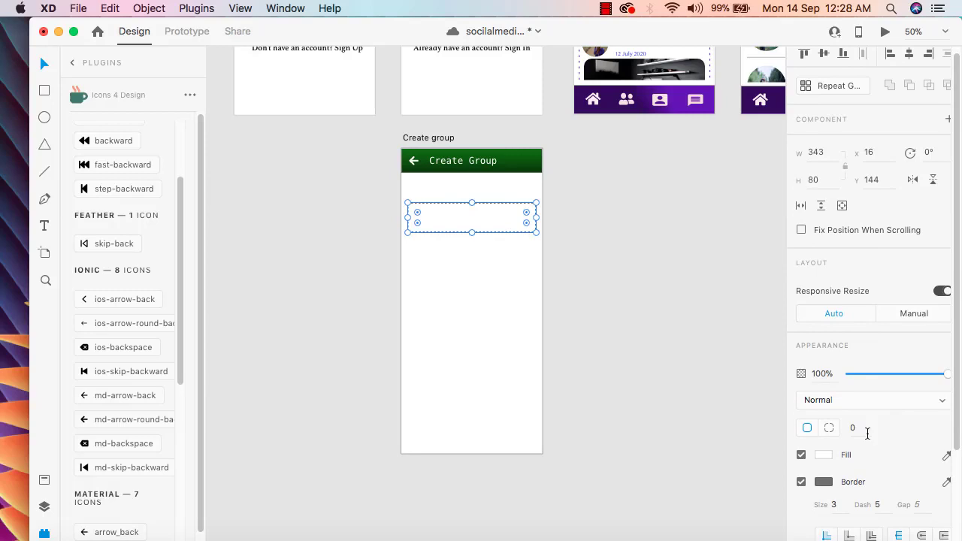
pyautogui.click(734, 421)
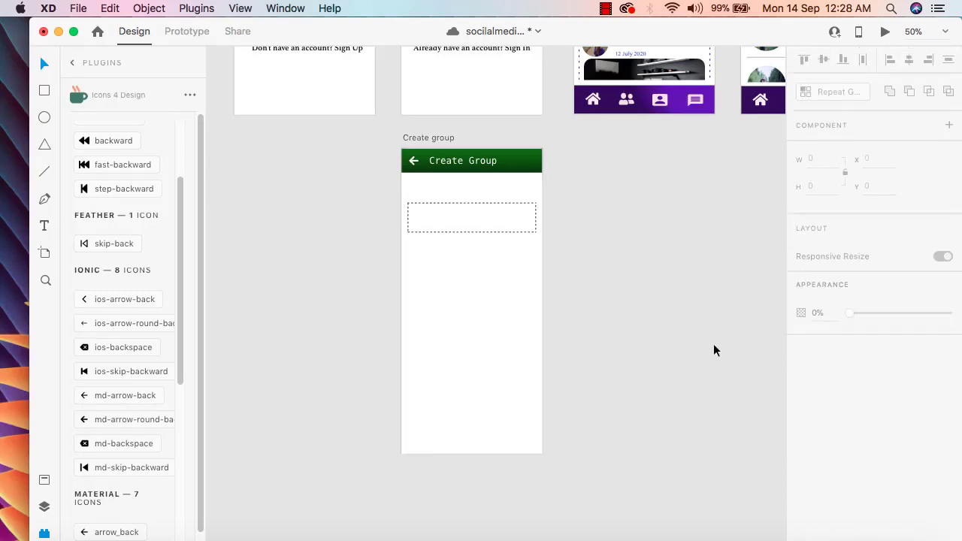
pyautogui.click(485, 224)
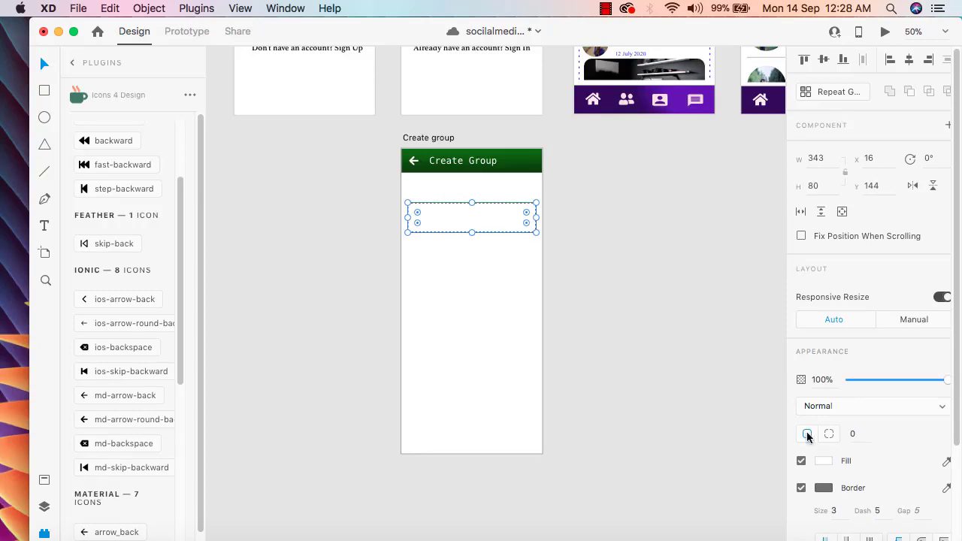
pyautogui.scroll(-1, 861, 450)
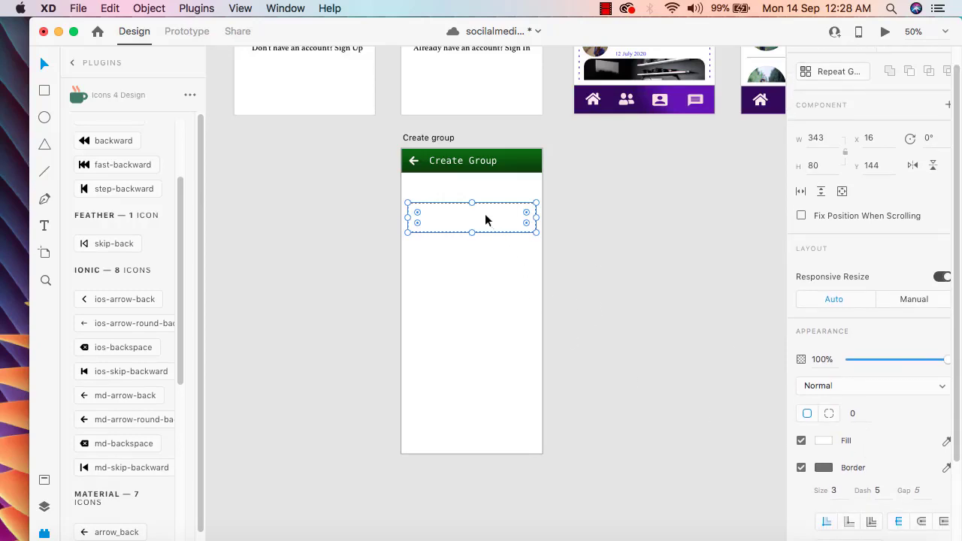
pyautogui.click(482, 329)
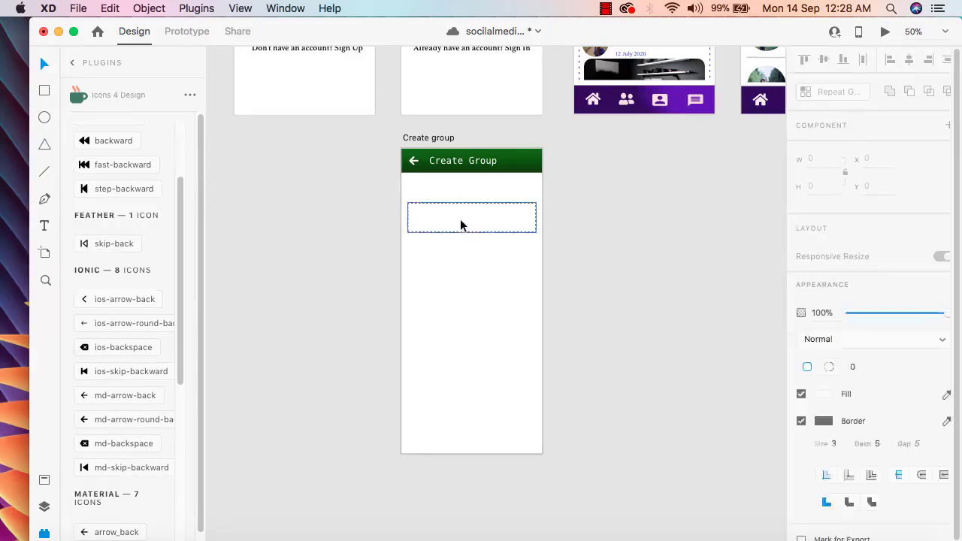
pyautogui.click(460, 223)
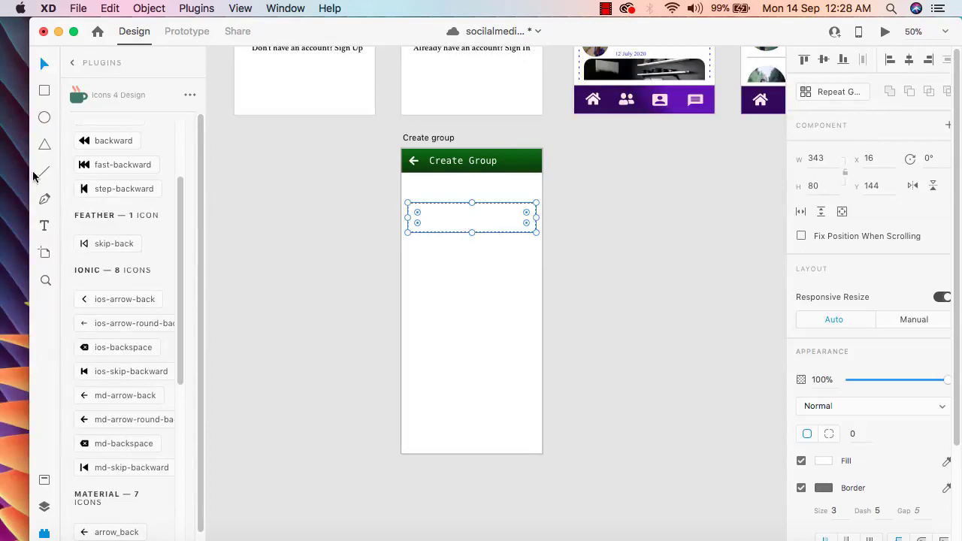
# Add a text label inside the dashed rectangle and change its fill from white to black.
pyautogui.click(439, 218)
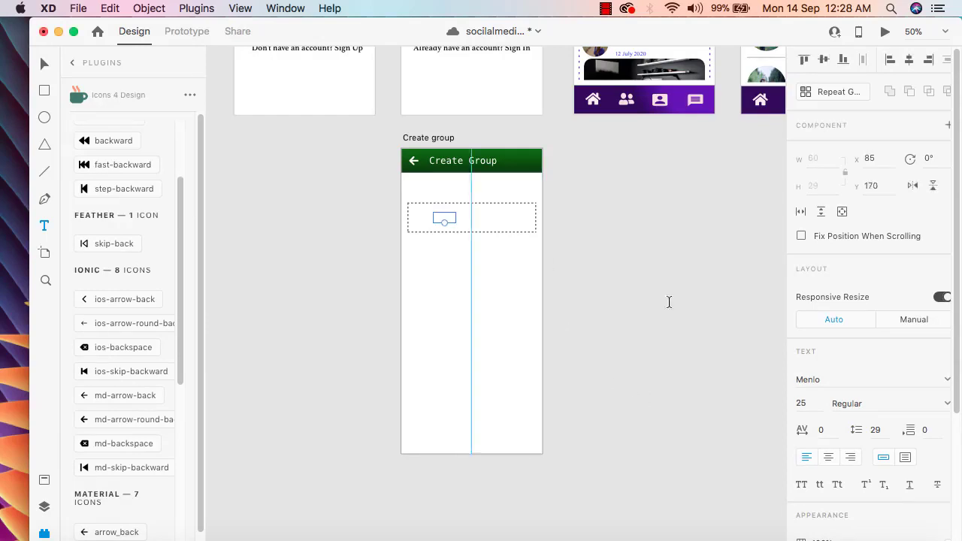
pyautogui.scroll(-4, 887, 451)
pyautogui.click(823, 490)
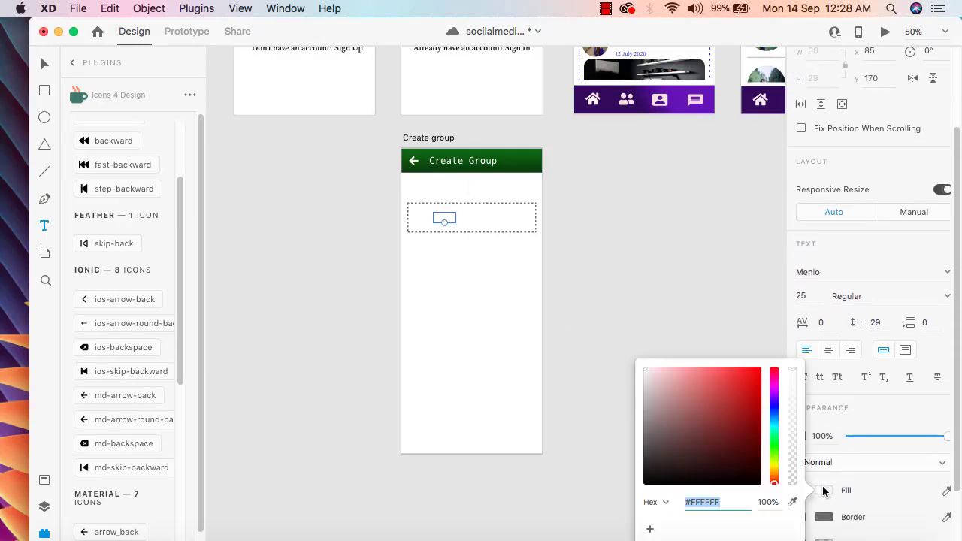
pyautogui.moveTo(709, 389); pyautogui.dragTo(685, 474)
pyautogui.click(644, 266)
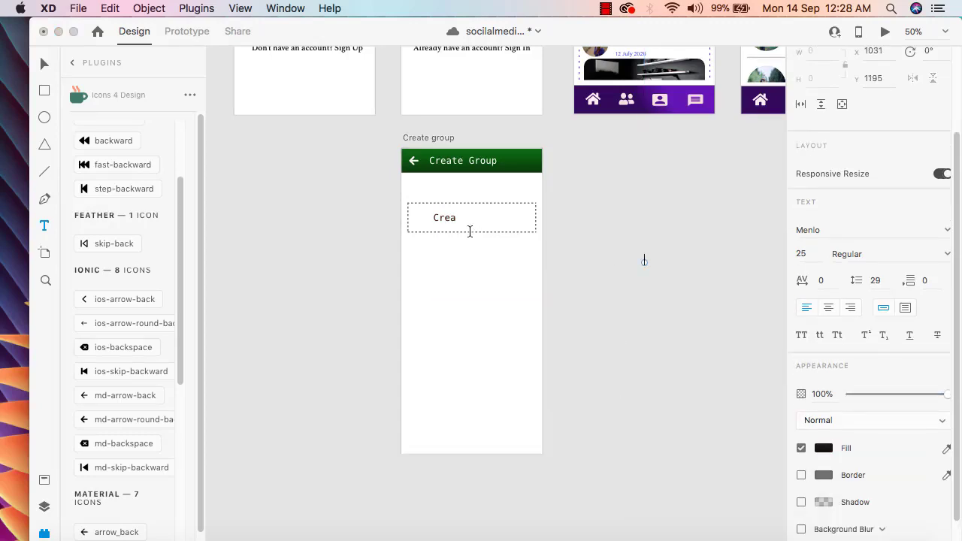
# Replace the label text inside the dashed rectangle with "Group Name".
pyautogui.doubleClick(451, 218)
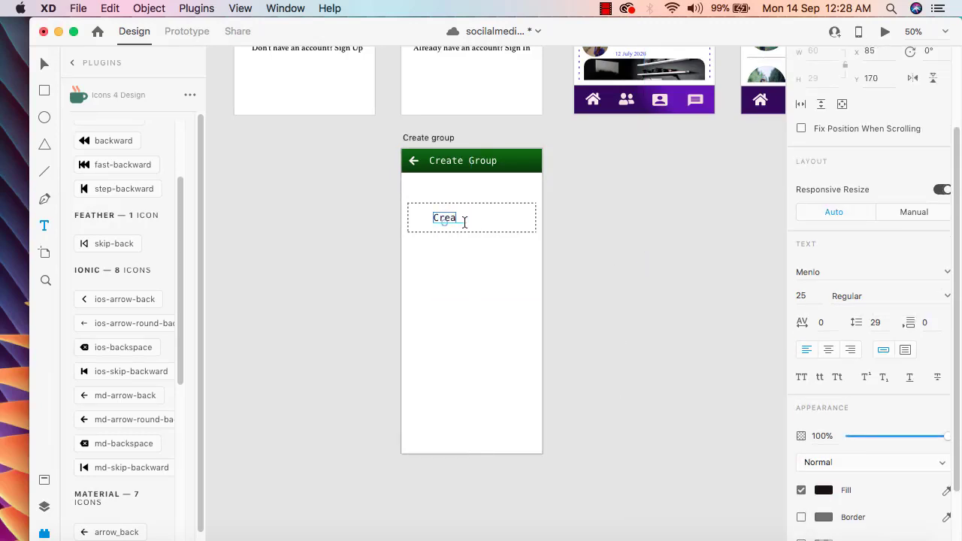
pyautogui.click(464, 220)
pyautogui.doubleClick(460, 221)
pyautogui.click(455, 223)
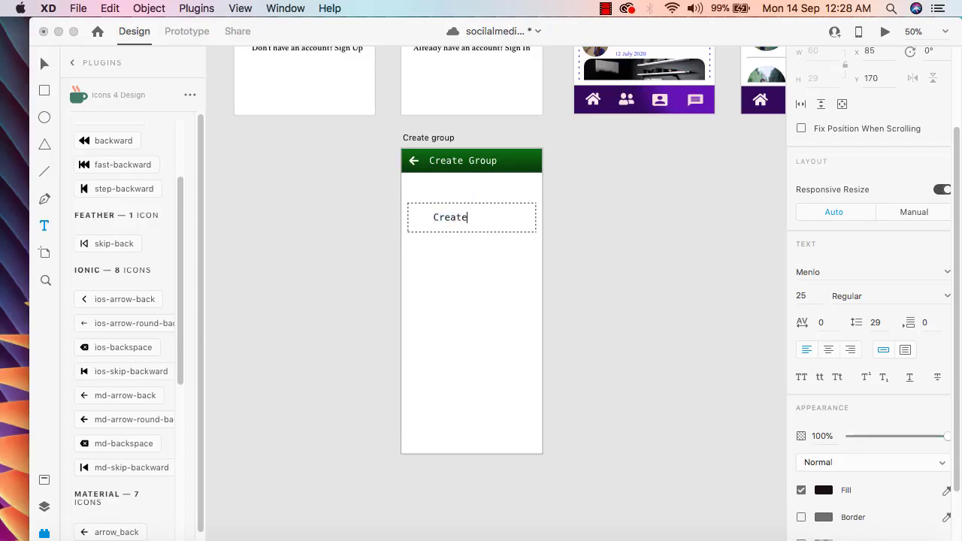
pyautogui.press('BackSpace')
pyautogui.press('BackSpace')
pyautogui.press('BackSpace')
pyautogui.write('Group Name')
pyautogui.press('Escape')
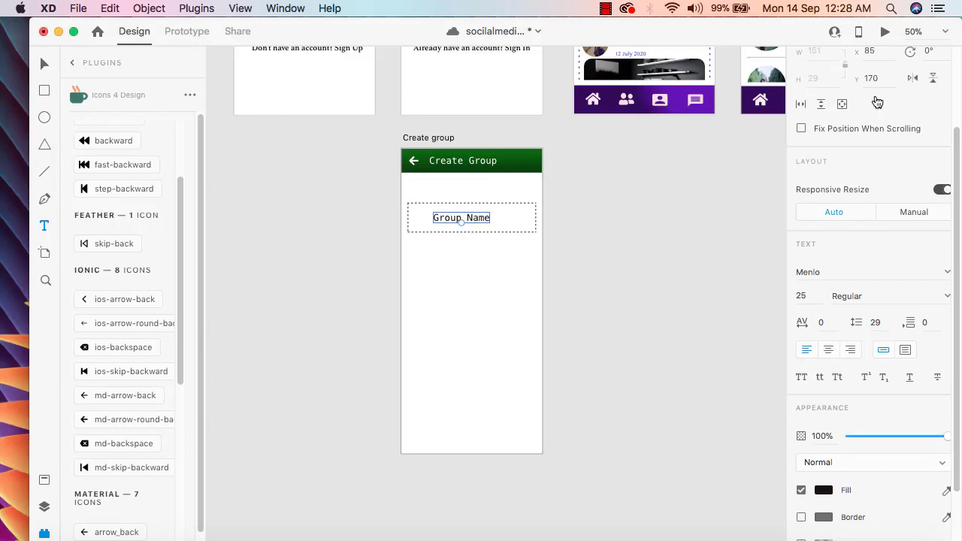
# Preview the Create group artboard, test its back arrow, and close the preview.
pyautogui.click(886, 31)
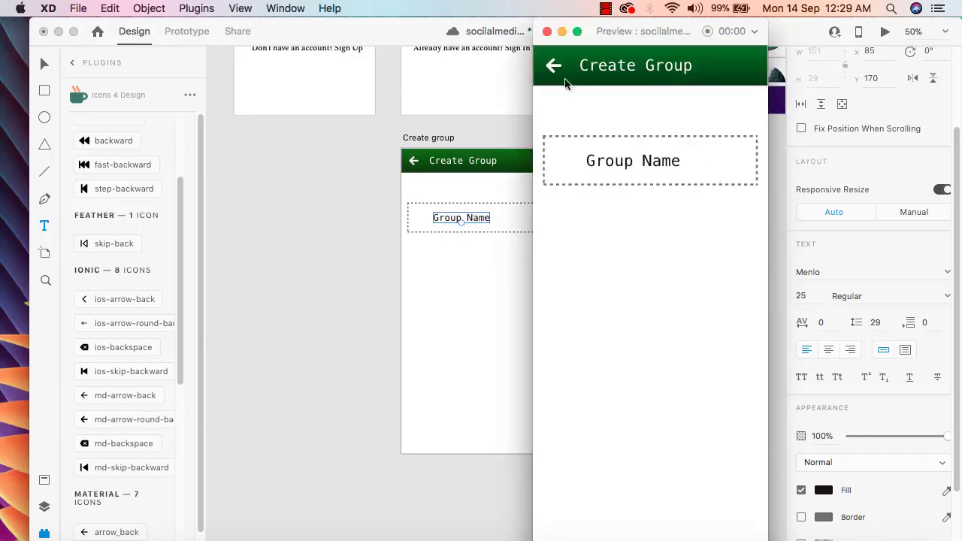
pyautogui.click(555, 70)
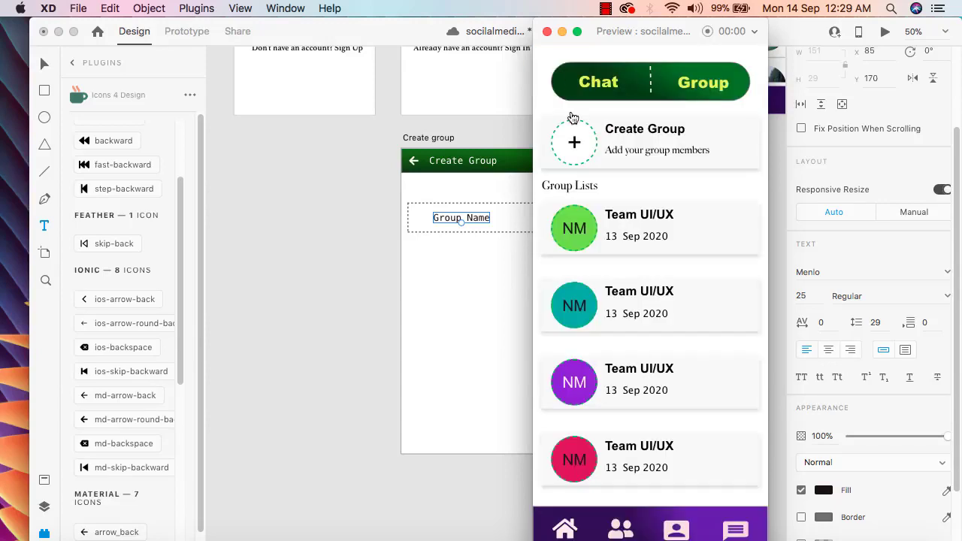
pyautogui.click(547, 31)
pyautogui.click(685, 287)
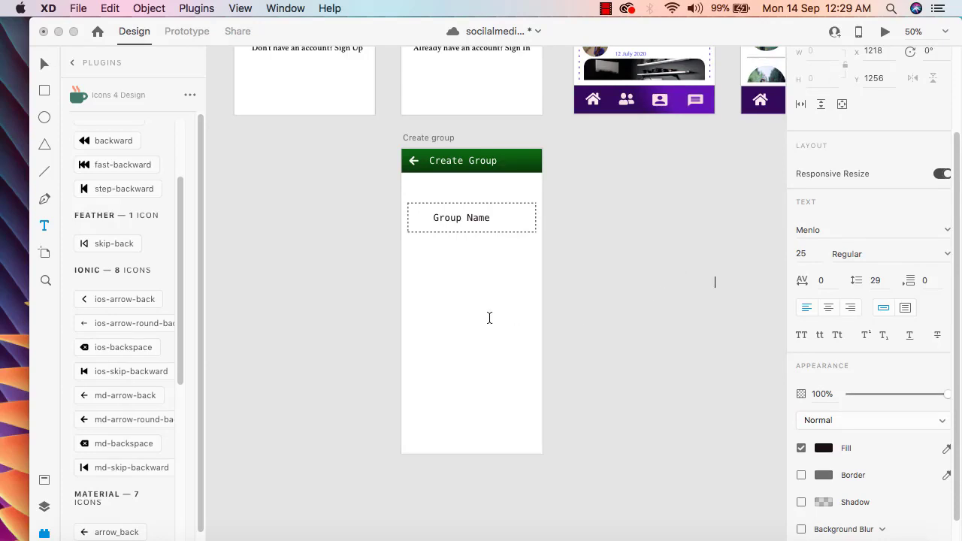
pyautogui.press('Escape')
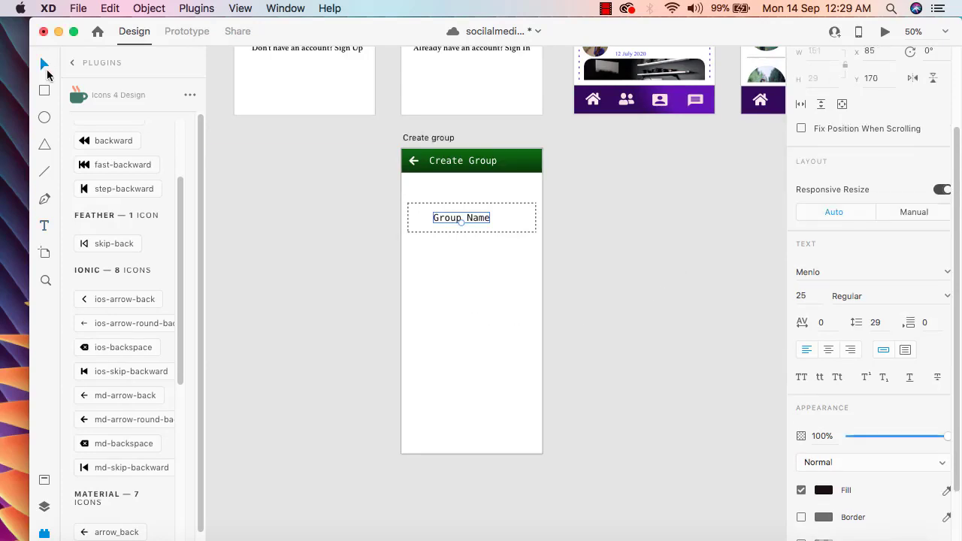
pyautogui.click(531, 254)
pyautogui.click(513, 188)
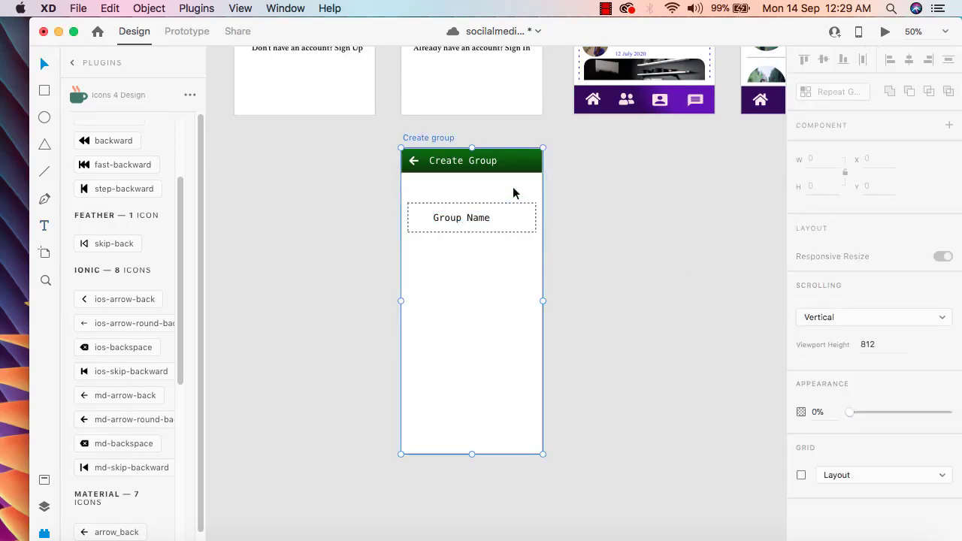
# Group the dashed rectangle with its Group Name label and place a duplicate of the group directly below it.
pyautogui.moveTo(531, 243); pyautogui.dragTo(417, 200)
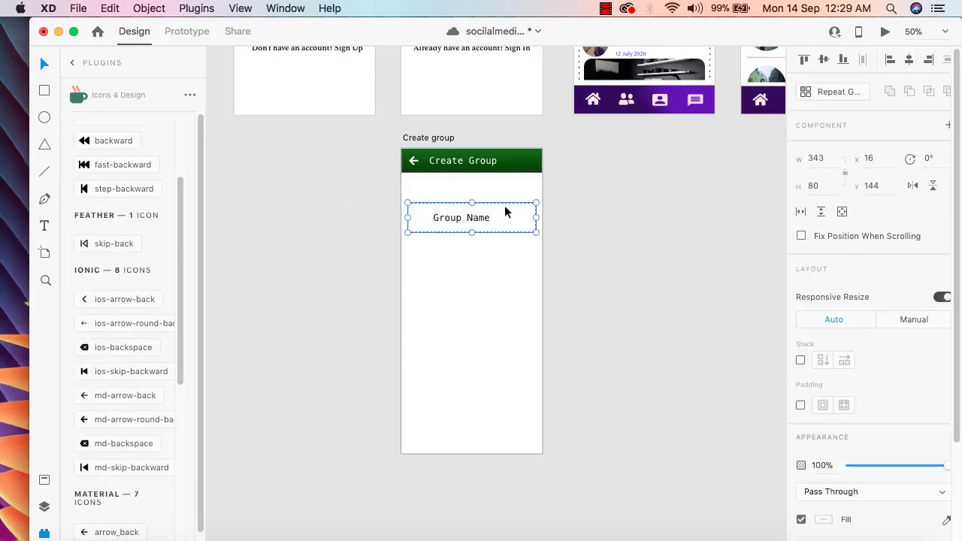
pyautogui.press('super+d')
pyautogui.moveTo(505, 215); pyautogui.dragTo(501, 252)
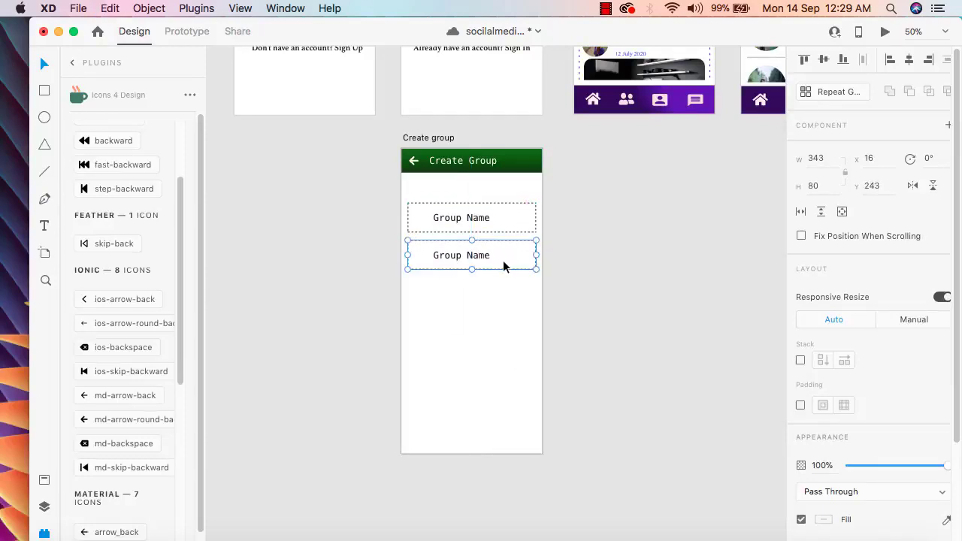
# Replace the label text in the duplicated lower field with "Add Members".
pyautogui.doubleClick(482, 256)
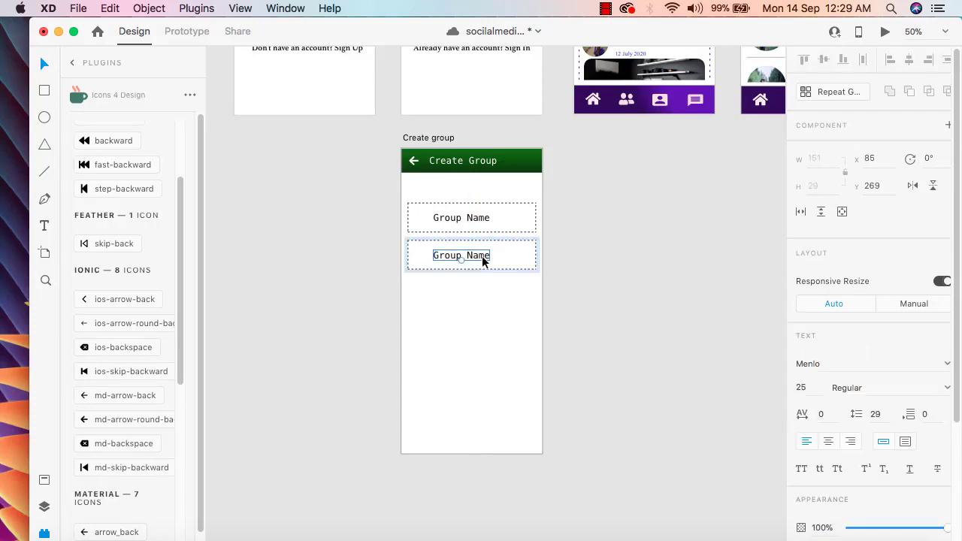
pyautogui.click(493, 256)
pyautogui.doubleClick(484, 256)
pyautogui.press('super+a')
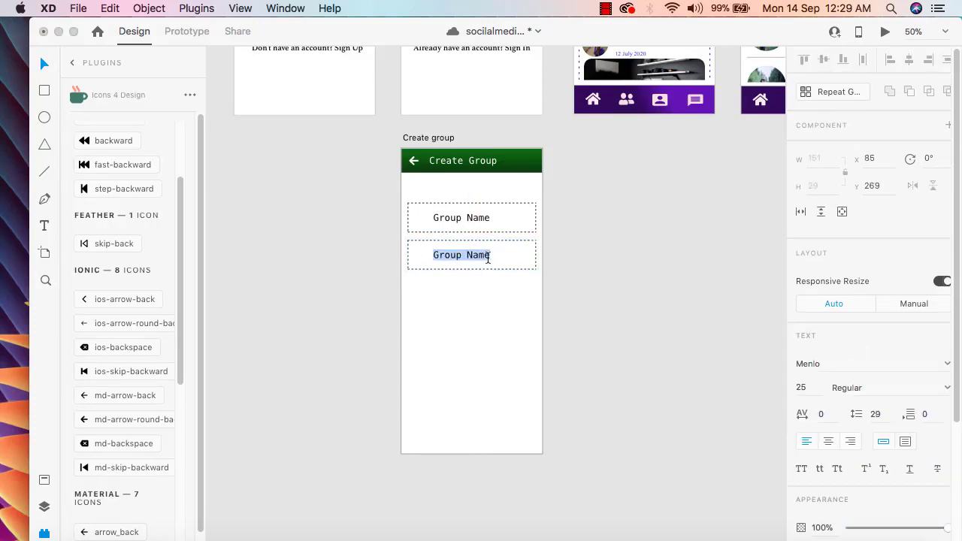
pyautogui.click(492, 256)
pyautogui.press('BackSpace')
pyautogui.press('BackSpace')
pyautogui.press('BackSpace')
pyautogui.press('BackSpace')
pyautogui.press('BackSpace')
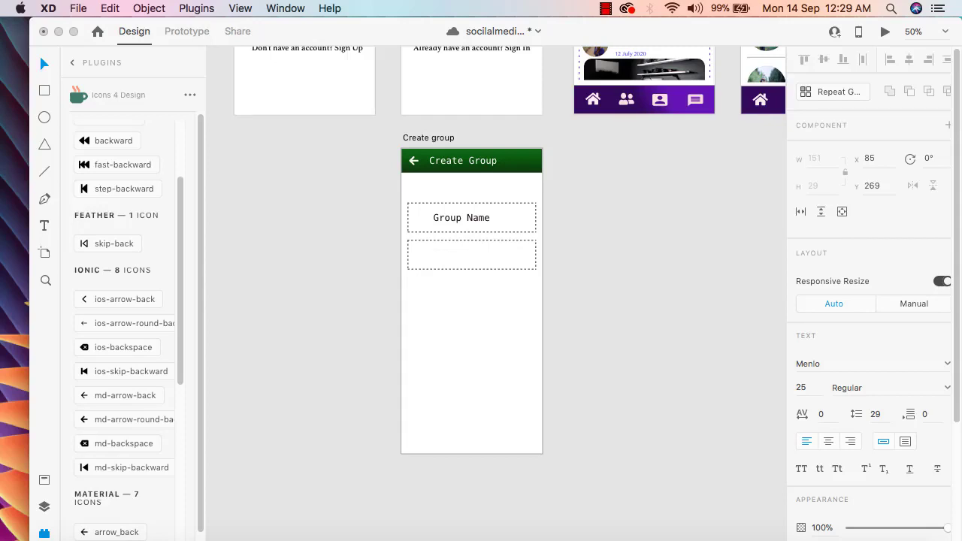
pyautogui.write('Add Members')
pyautogui.click(522, 254)
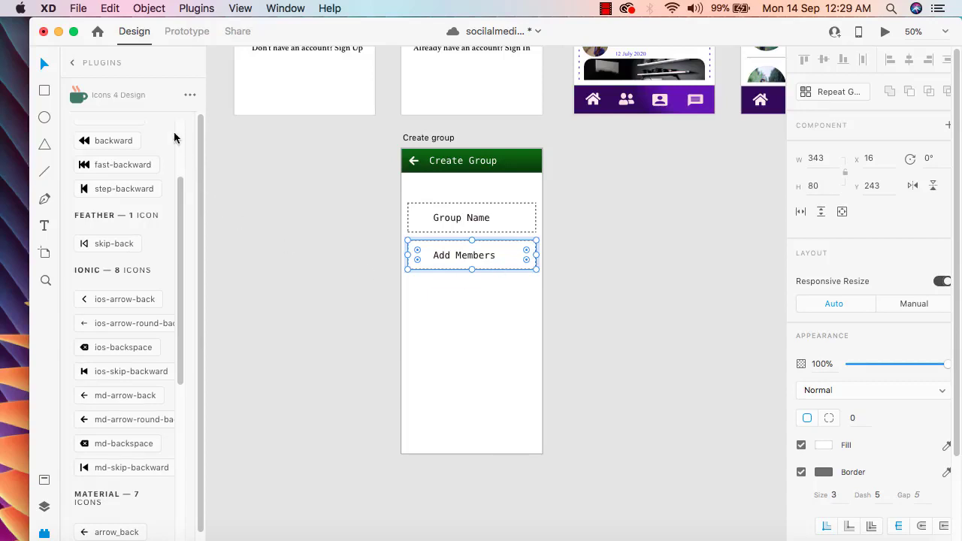
# Search the icon plugin for "down" and insert the angle-double-down icon with the Add Members field.
pyautogui.scroll(3, 127, 135)
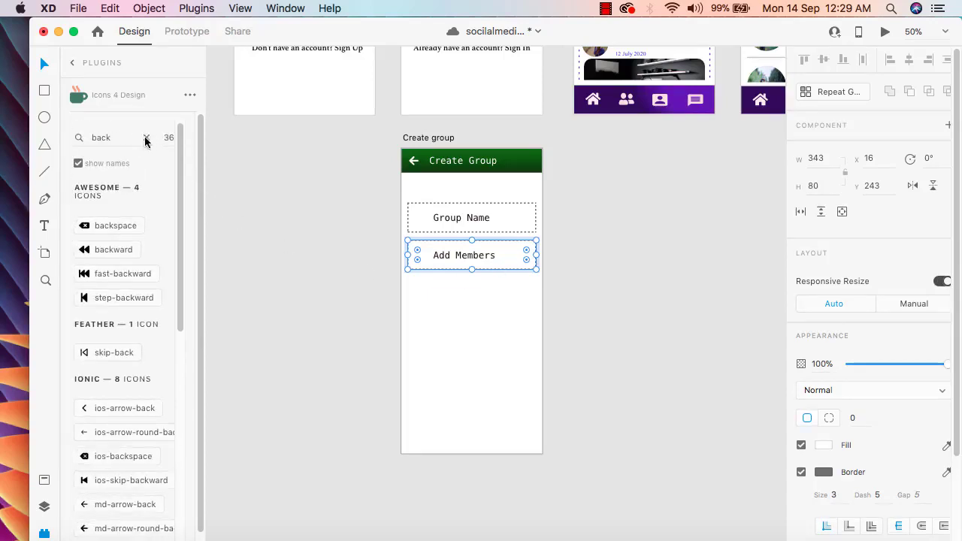
pyautogui.click(145, 136)
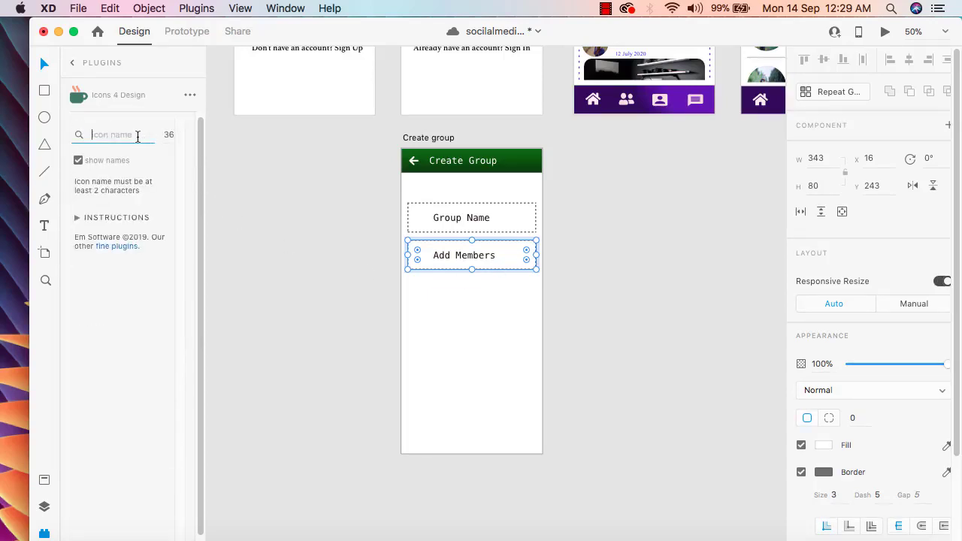
pyautogui.write('down')
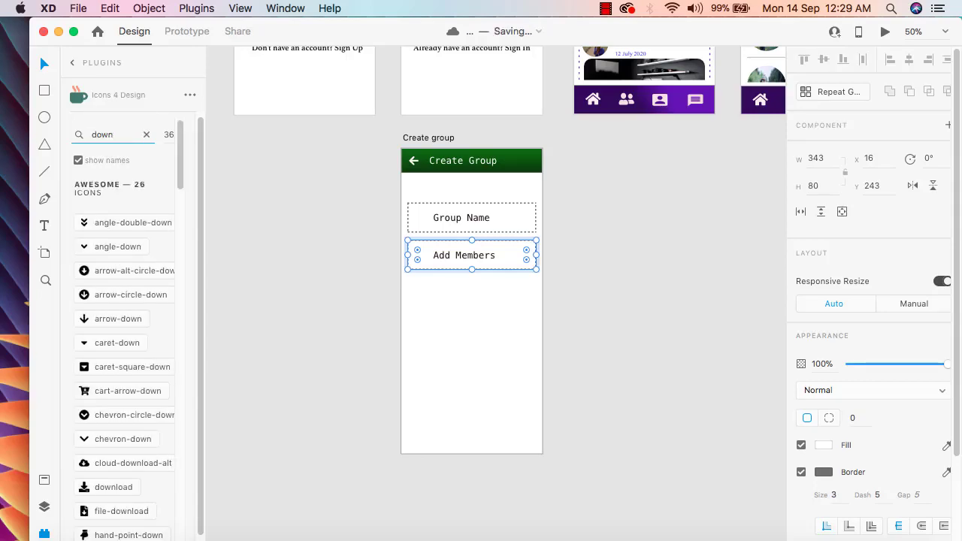
pyautogui.scroll(-3, 120, 277)
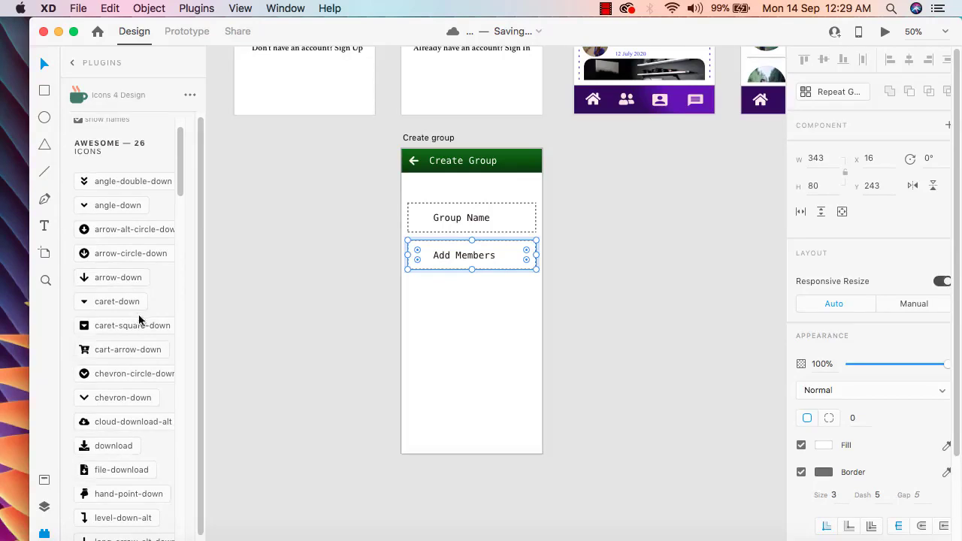
pyautogui.scroll(-1, 137, 310)
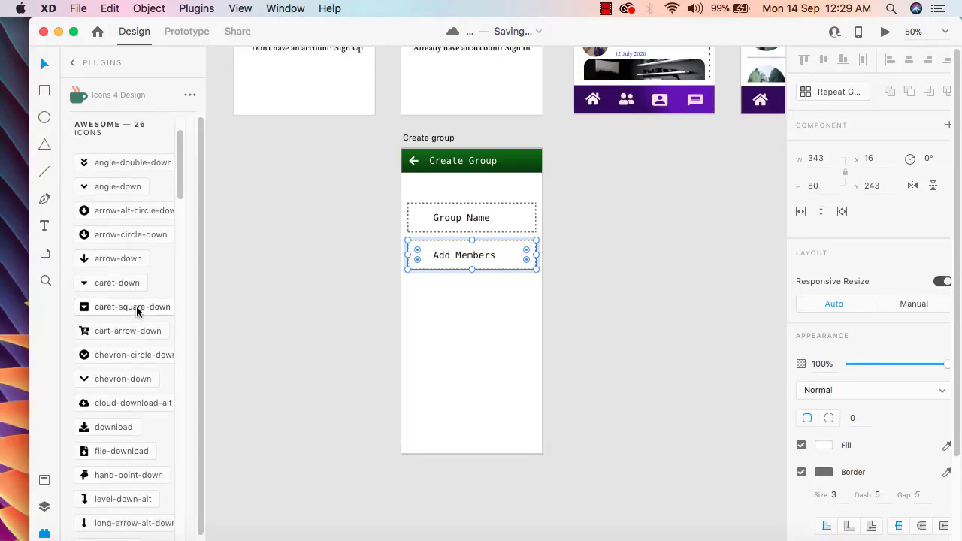
pyautogui.scroll(-3, 136, 306)
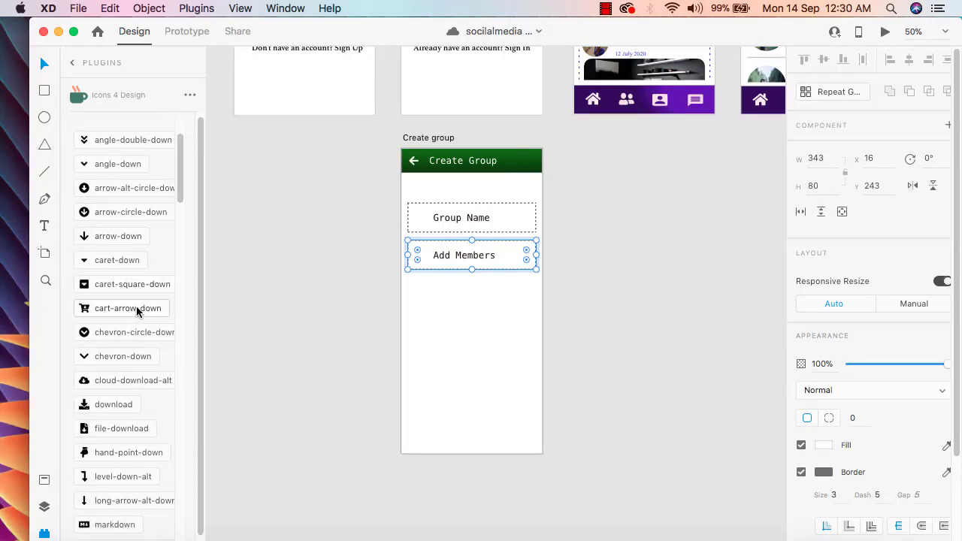
pyautogui.scroll(-2, 136, 310)
pyautogui.scroll(-10, 136, 305)
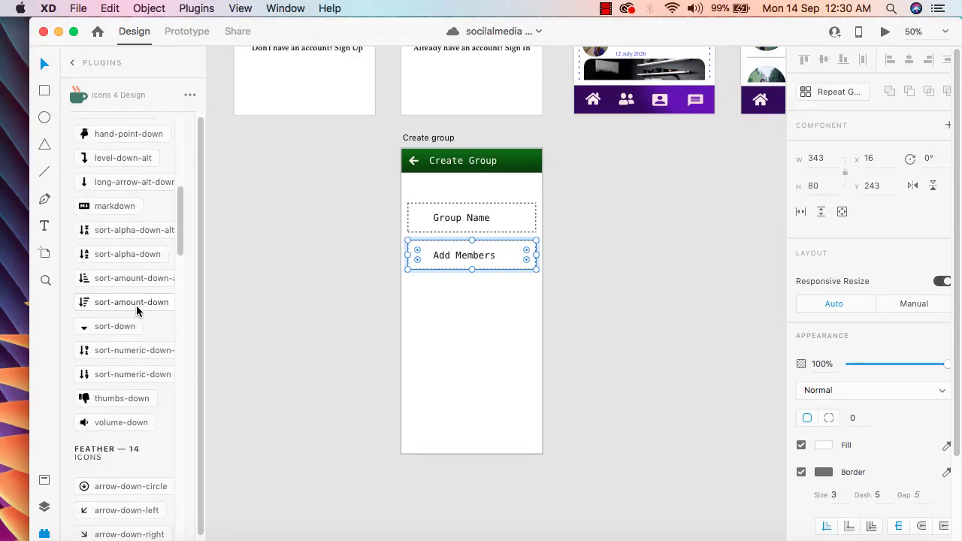
pyautogui.scroll(16, 136, 306)
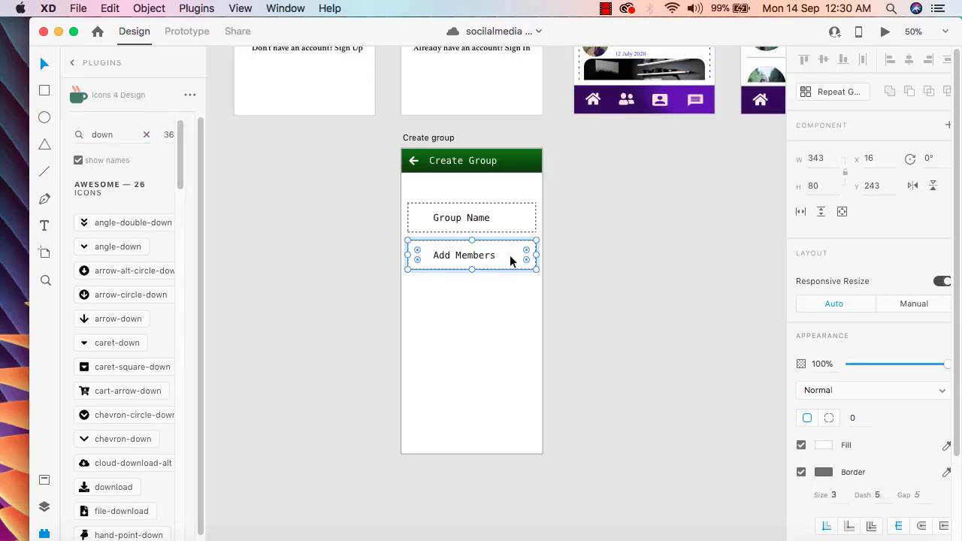
pyautogui.scroll(-3, 97, 371)
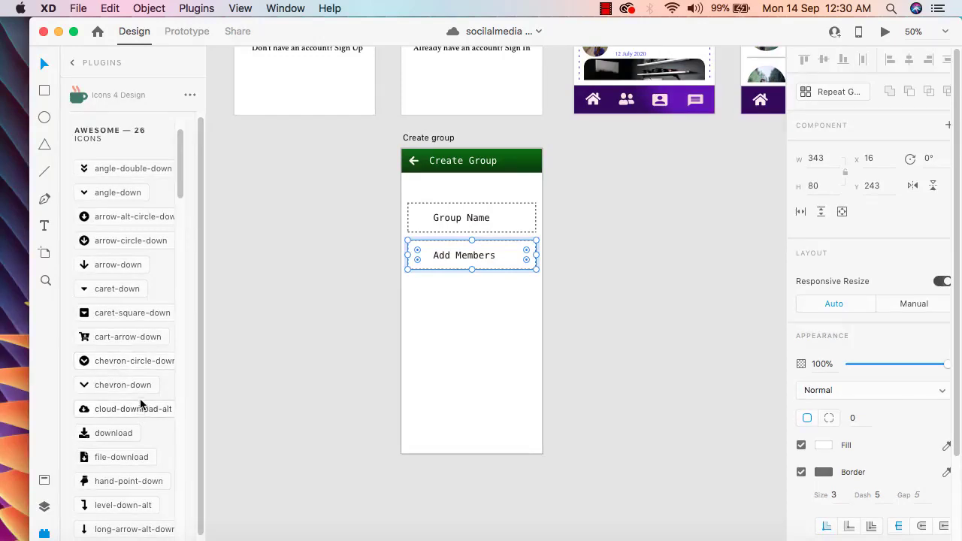
pyautogui.scroll(-5, 160, 357)
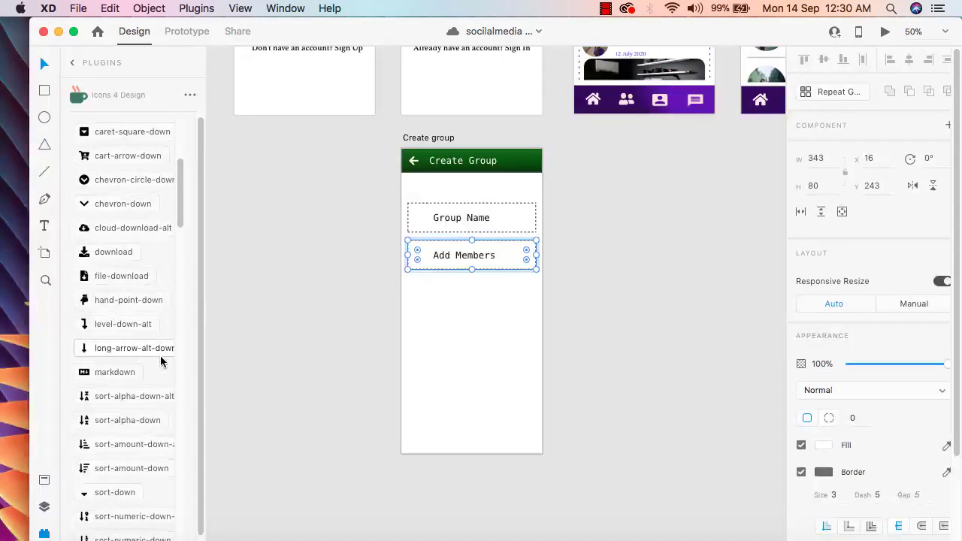
pyautogui.scroll(6, 160, 356)
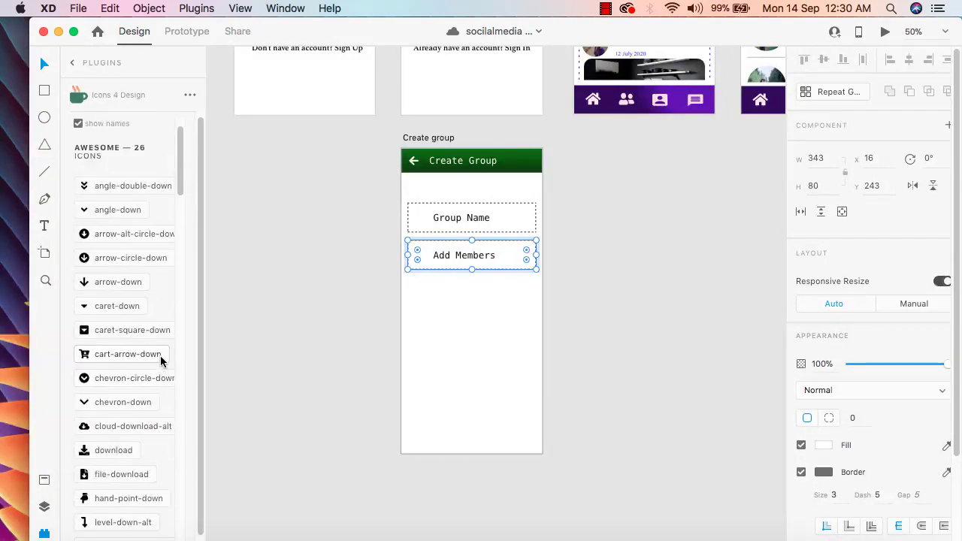
pyautogui.scroll(1, 122, 278)
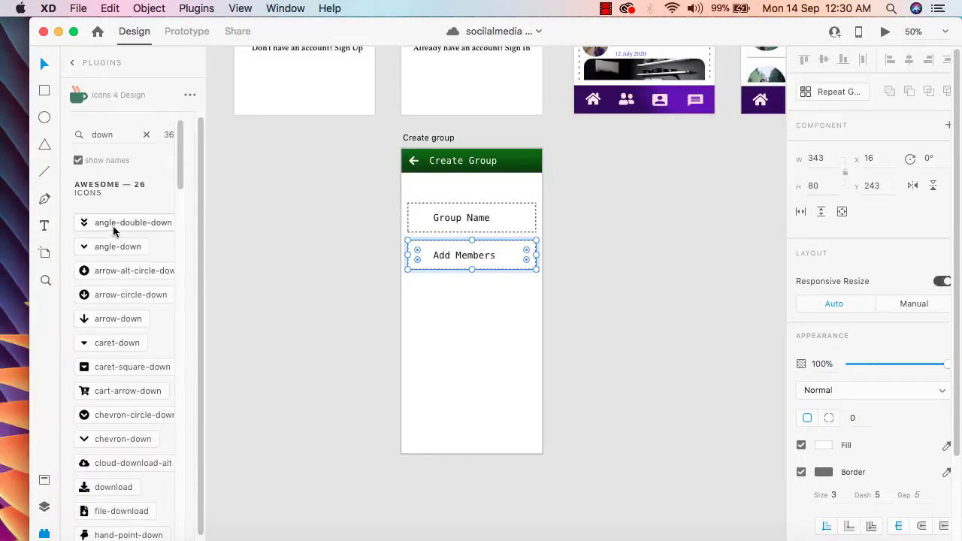
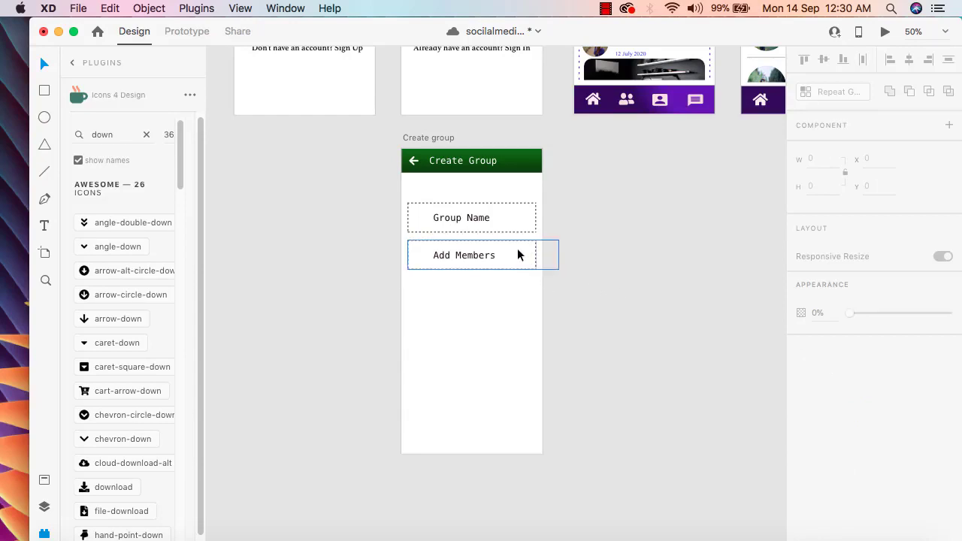
# Move the double-down arrow icon inside the Add Members field, after the label and vertically centred.
pyautogui.click(523, 254)
pyautogui.doubleClick(554, 255)
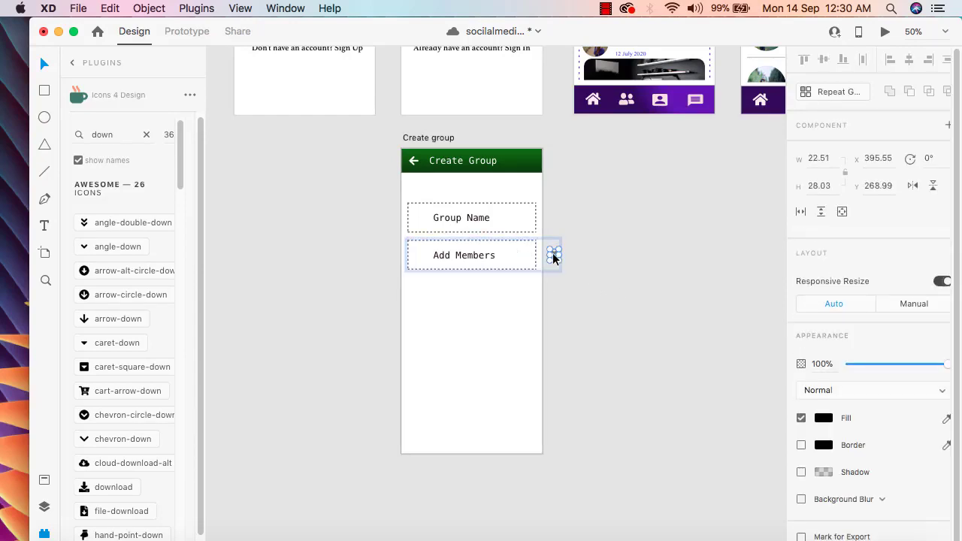
pyautogui.moveTo(552, 255); pyautogui.dragTo(518, 257)
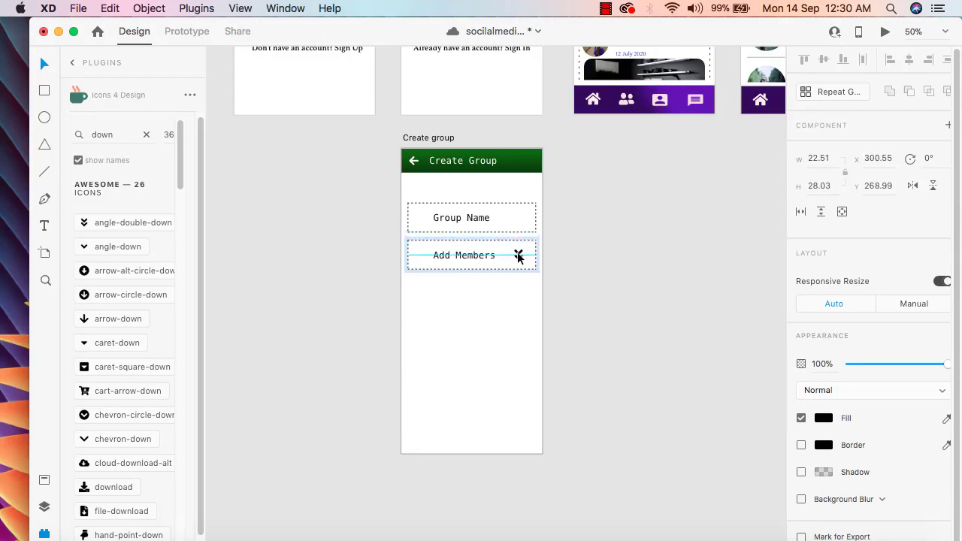
pyautogui.click(590, 255)
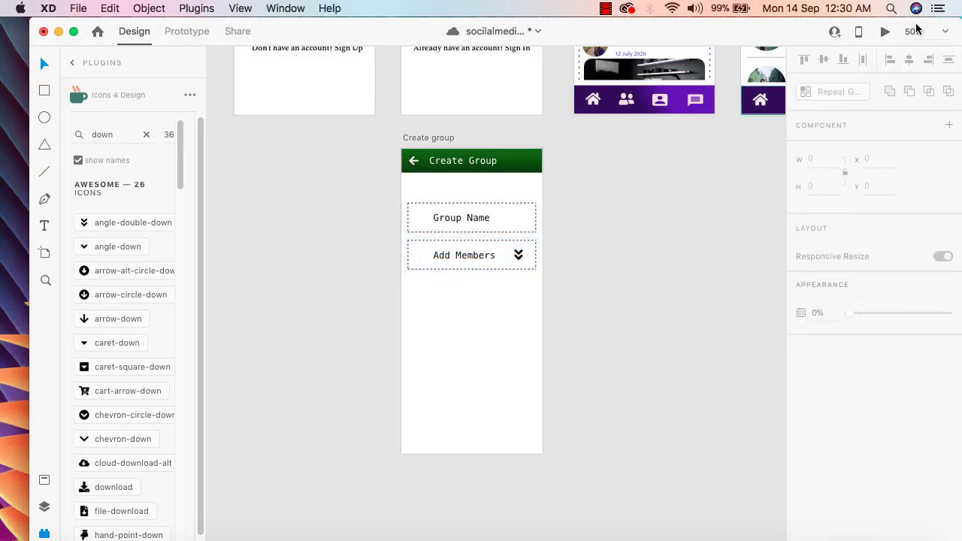
# Preview the Create group artboard with the Add Members field and close the preview.
pyautogui.click(886, 33)
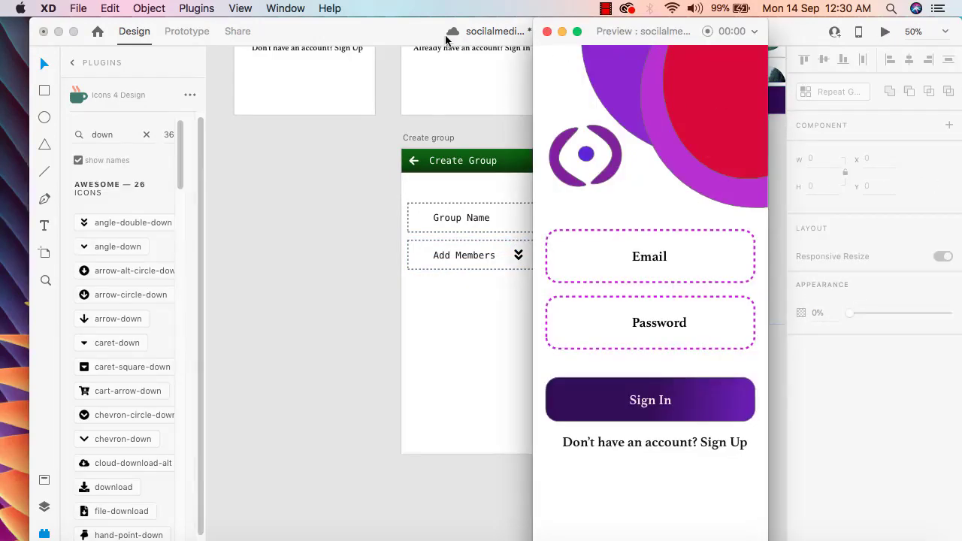
pyautogui.click(435, 137)
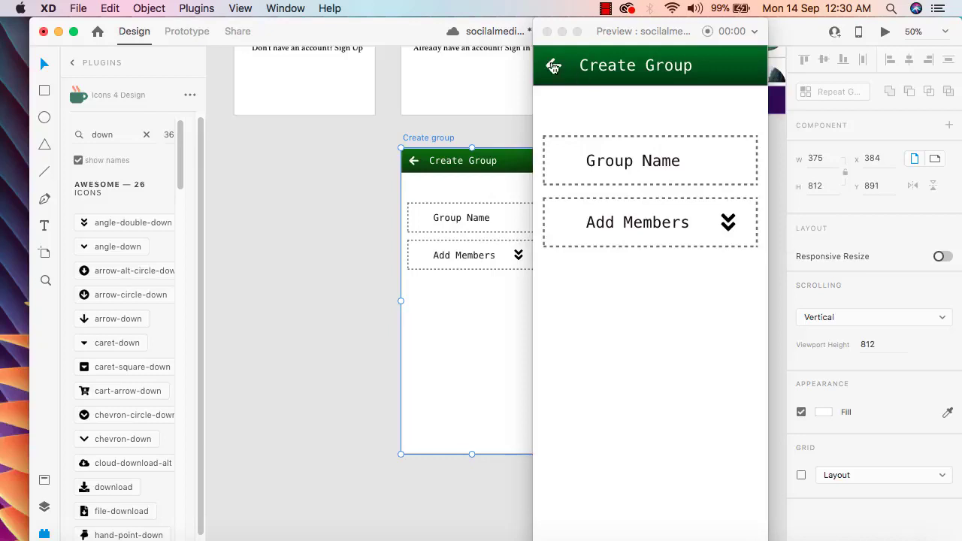
pyautogui.click(547, 31)
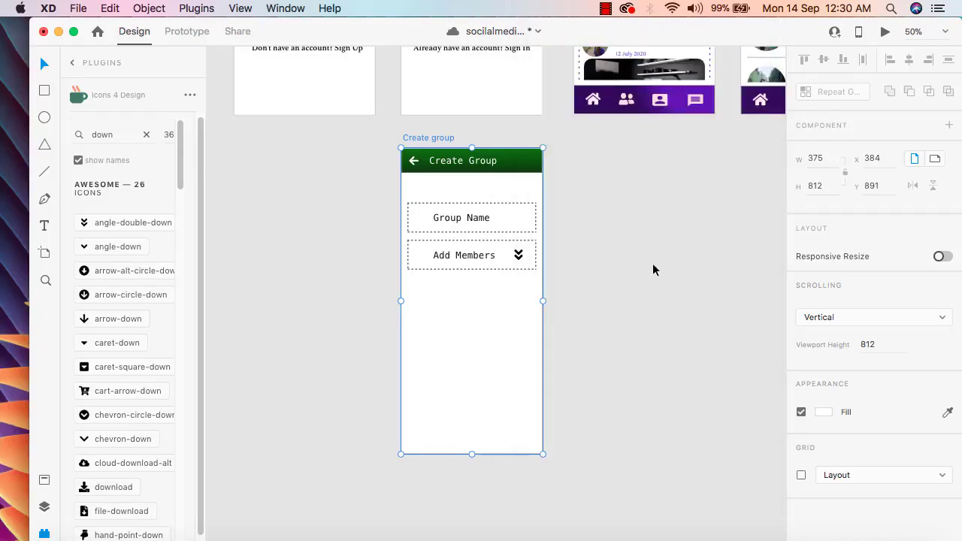
pyautogui.click(653, 270)
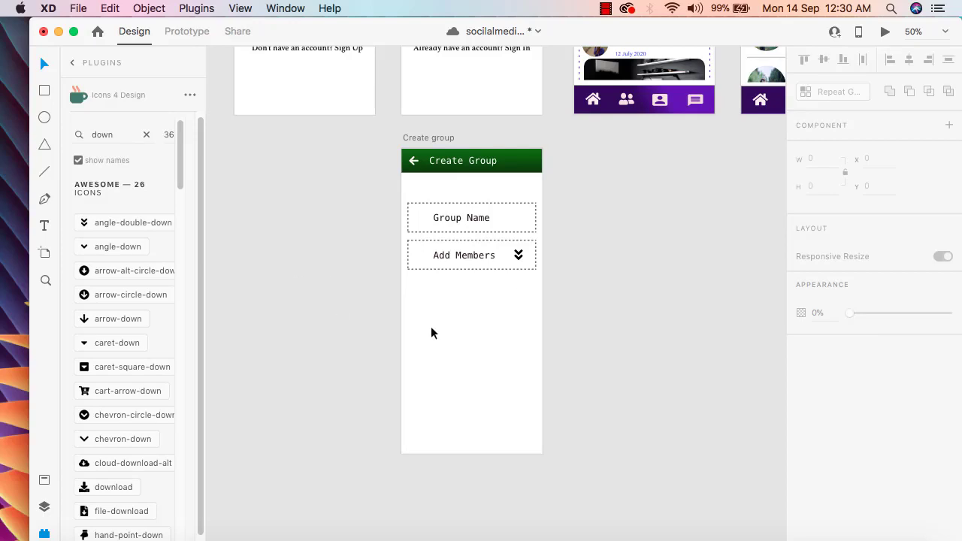
pyautogui.click(498, 219)
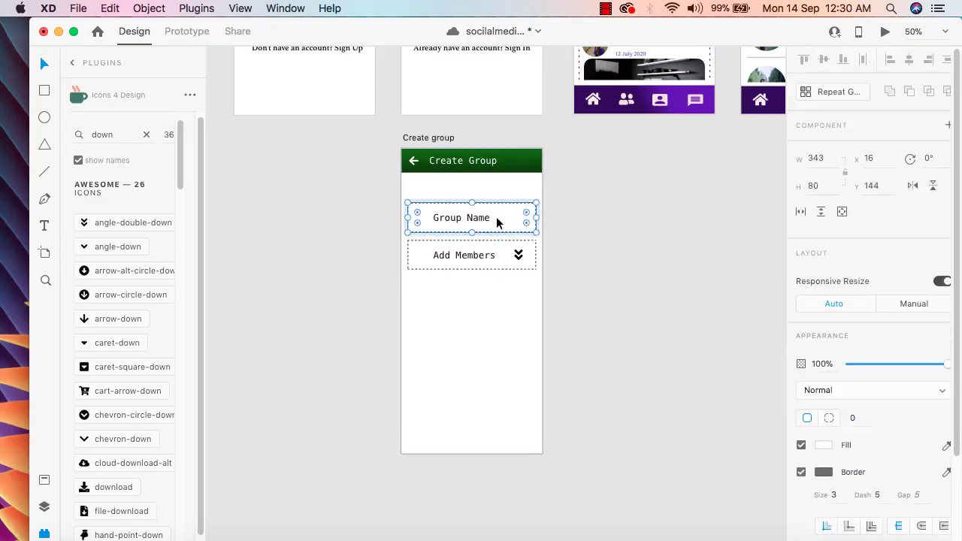
pyautogui.moveTo(496, 217); pyautogui.dragTo(499, 299)
pyautogui.click(571, 315)
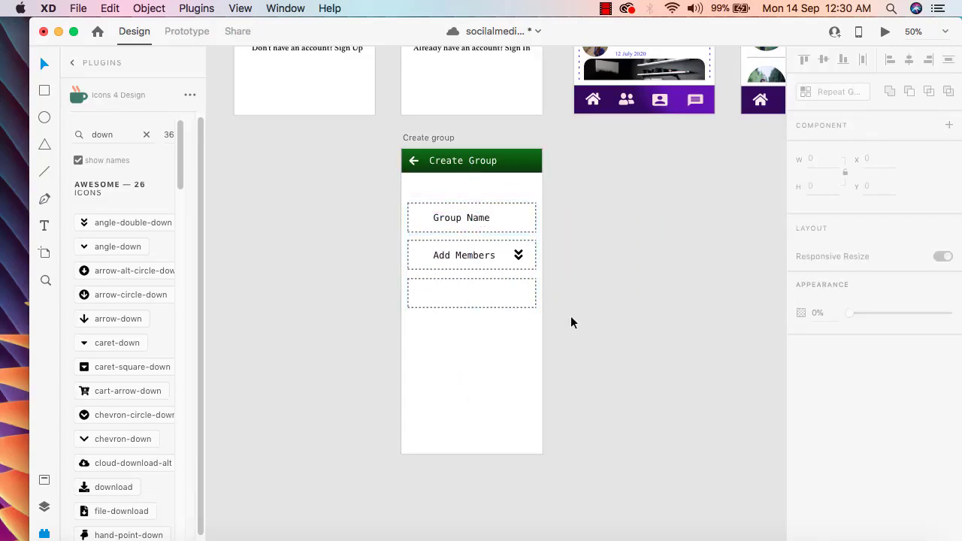
pyautogui.click(464, 296)
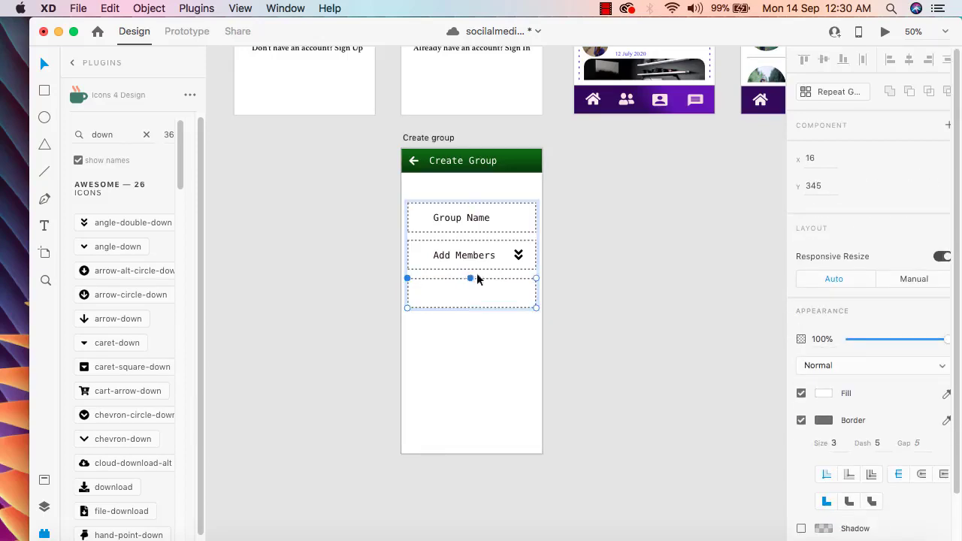
pyautogui.doubleClick(535, 293)
pyautogui.click(484, 350)
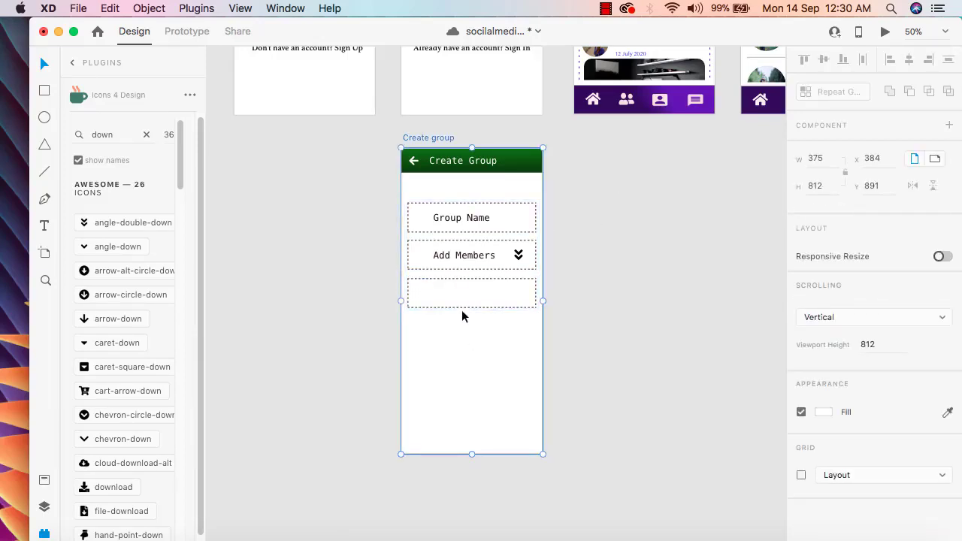
pyautogui.click(462, 289)
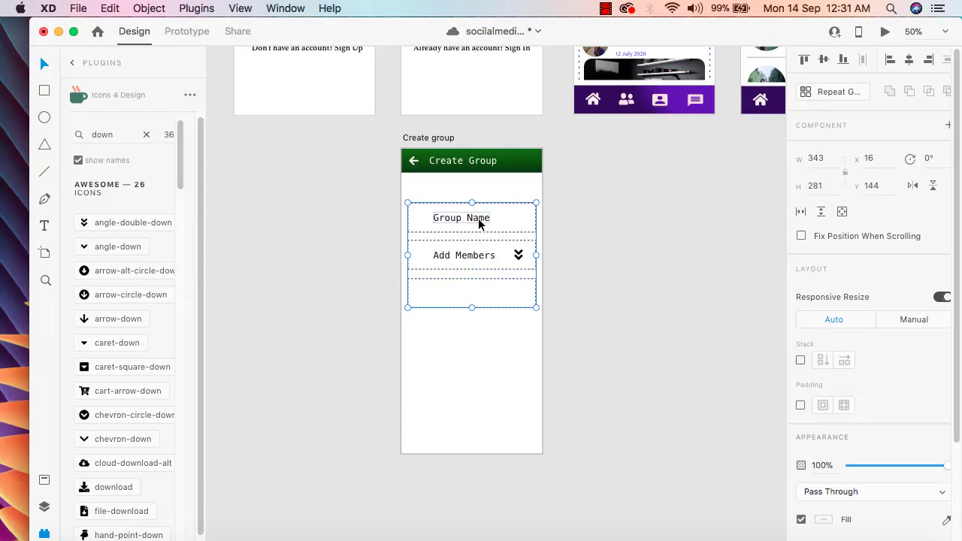
pyautogui.moveTo(477, 218); pyautogui.dragTo(479, 339)
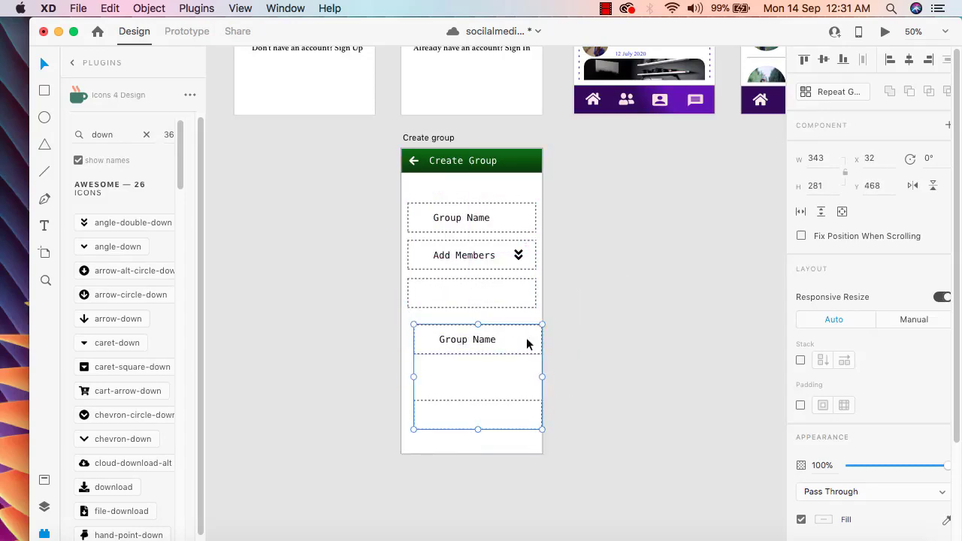
pyautogui.press('super+z')
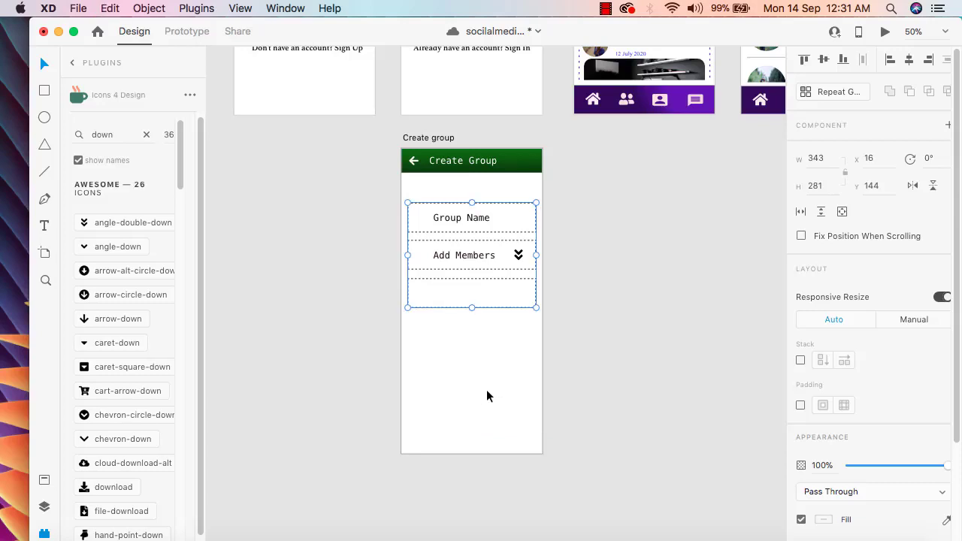
pyautogui.press('super+z')
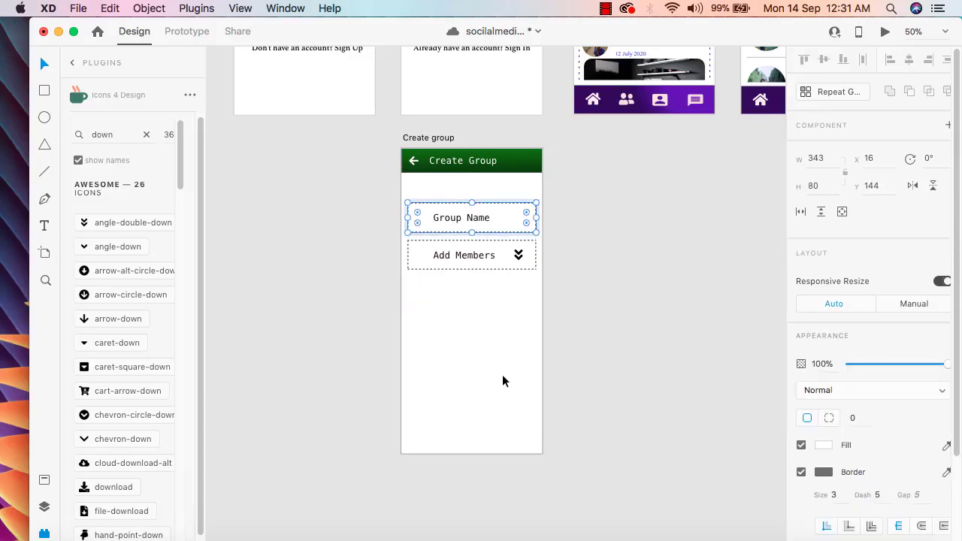
# Duplicate the Group Name field and place the copy below the Add Members field, aligned with it.
pyautogui.click(502, 374)
pyautogui.click(521, 224)
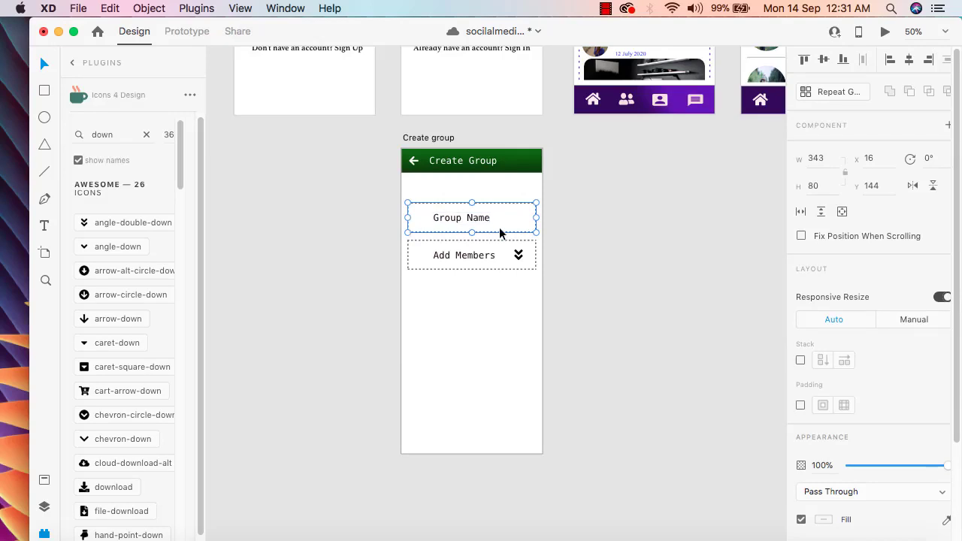
pyautogui.moveTo(505, 219); pyautogui.dragTo(507, 305)
pyautogui.click(511, 346)
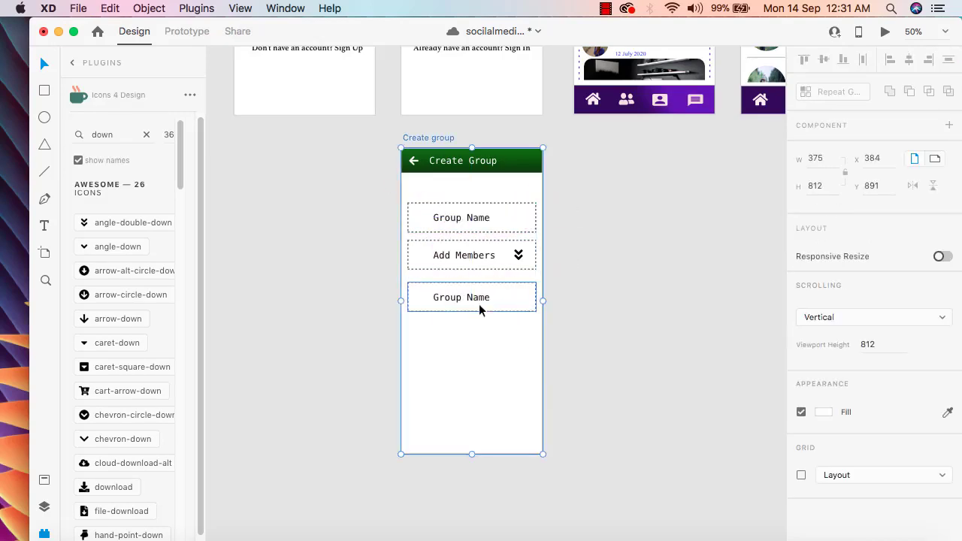
# Replace the label text in the duplicated bottom field with "Add Privacy".
pyautogui.click(479, 300)
pyautogui.doubleClick(479, 299)
pyautogui.doubleClick(483, 298)
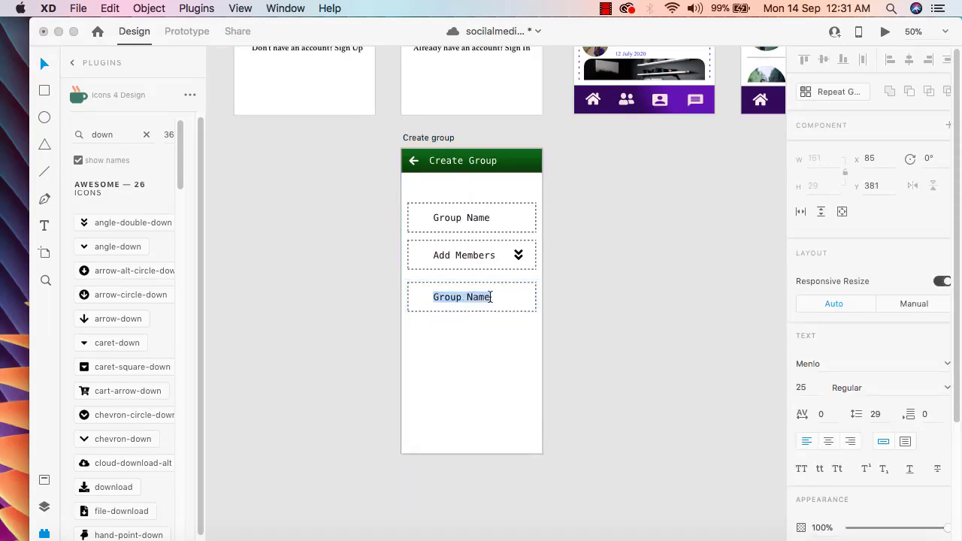
pyautogui.click(490, 297)
pyautogui.press('BackSpace')
pyautogui.press('BackSpace')
pyautogui.press('BackSpace')
pyautogui.press('BackSpace')
pyautogui.press('BackSpace')
pyautogui.press('BackSpace')
pyautogui.press('BackSpace')
pyautogui.press('BackSpace')
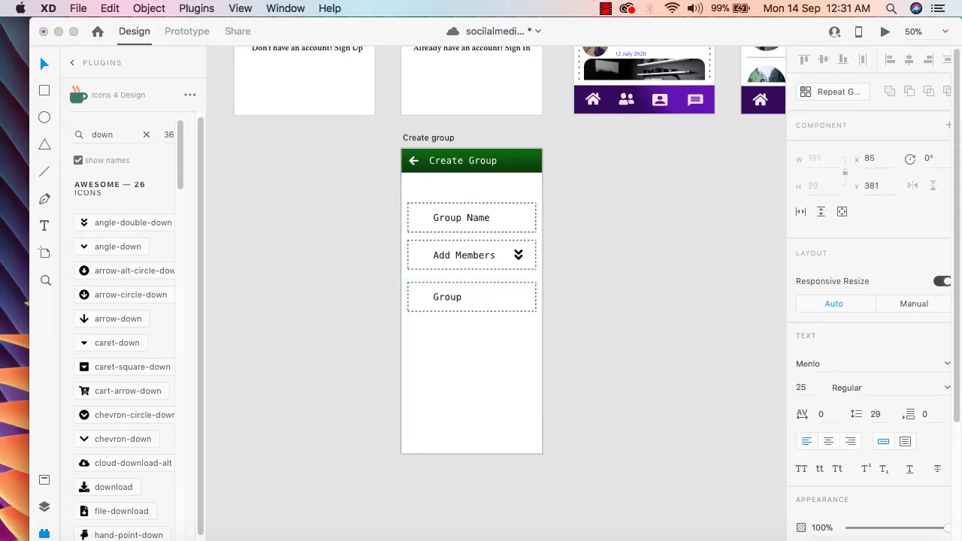
pyautogui.press('BackSpace')
pyautogui.write('Add Privacy')
pyautogui.press('Escape')
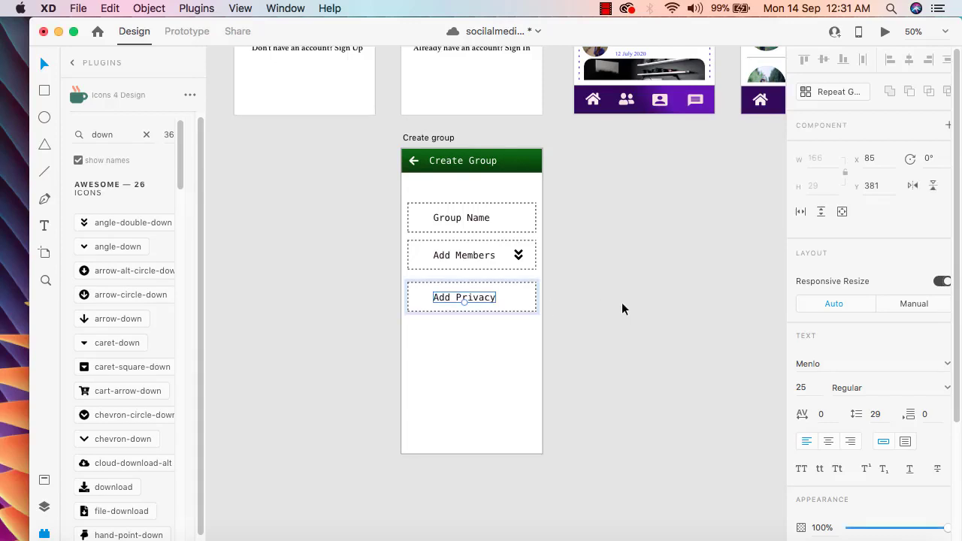
# Insert the chevron-circle-down icon and move it inside the Add Privacy field, after the label.
pyautogui.click(518, 300)
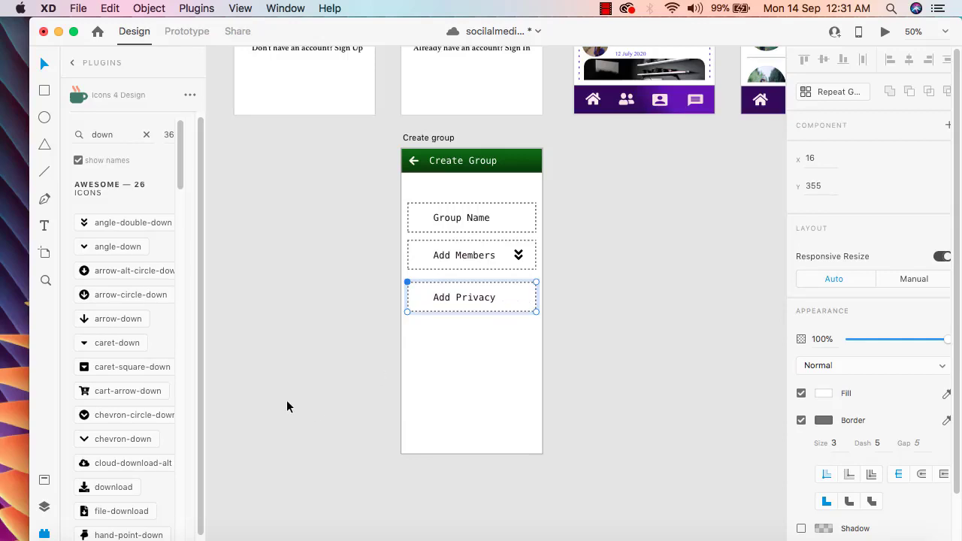
pyautogui.click(104, 419)
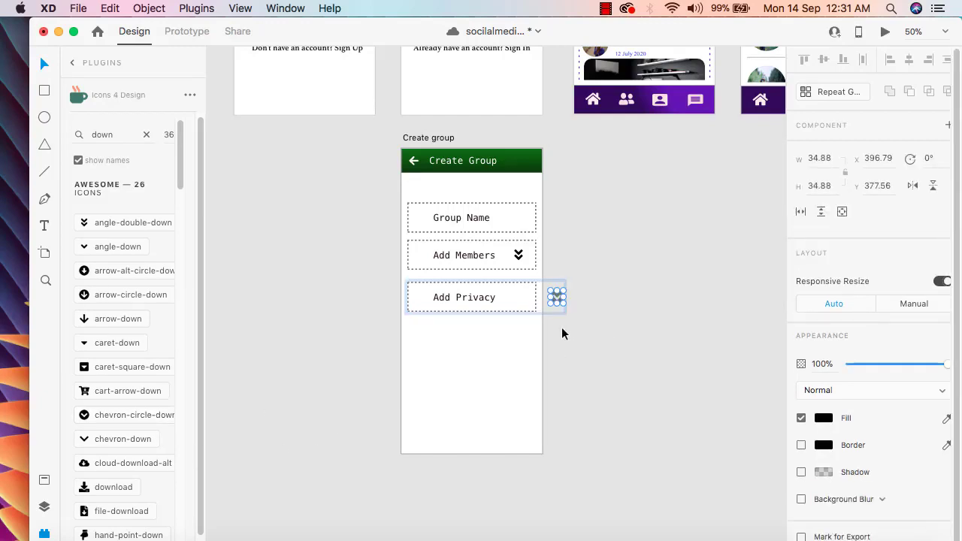
pyautogui.moveTo(557, 300); pyautogui.dragTo(519, 299)
# Preview the Create group artboard with the Add Privacy field, test the header's back arrow and close the preview.
pyautogui.click(886, 31)
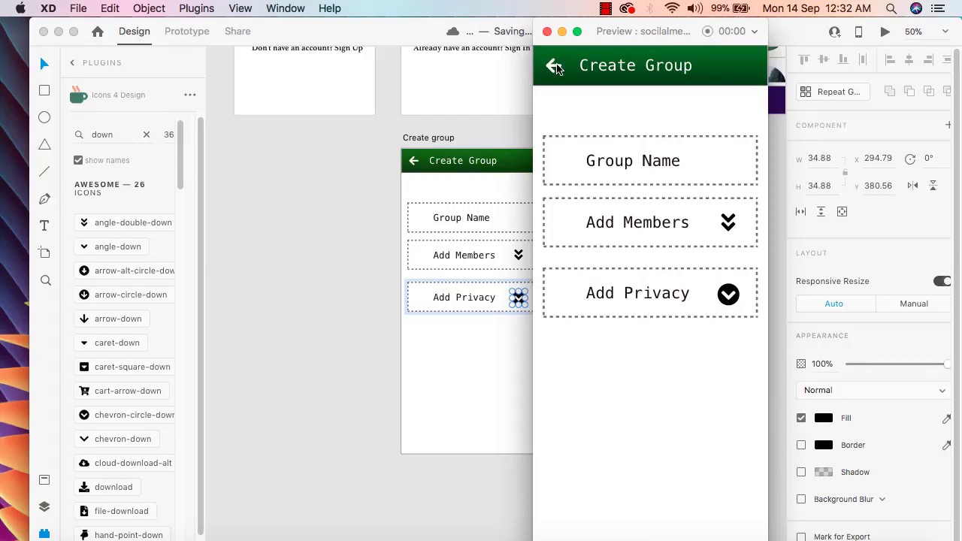
pyautogui.click(556, 69)
pyautogui.click(548, 31)
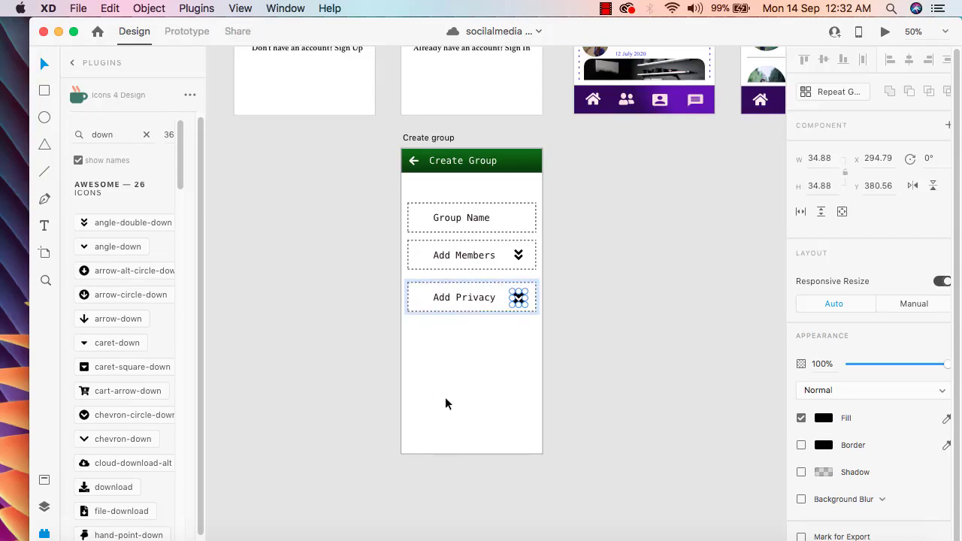
# Draw a rectangle about 343 by 225 below the Add Privacy field and move it up to Y 450.
pyautogui.click(46, 90)
pyautogui.moveTo(408, 330)
pyautogui.mouseDown()
pyautogui.moveTo(426, 391)
pyautogui.moveTo(537, 415)
pyautogui.mouseUp()
pyautogui.click(44, 64)
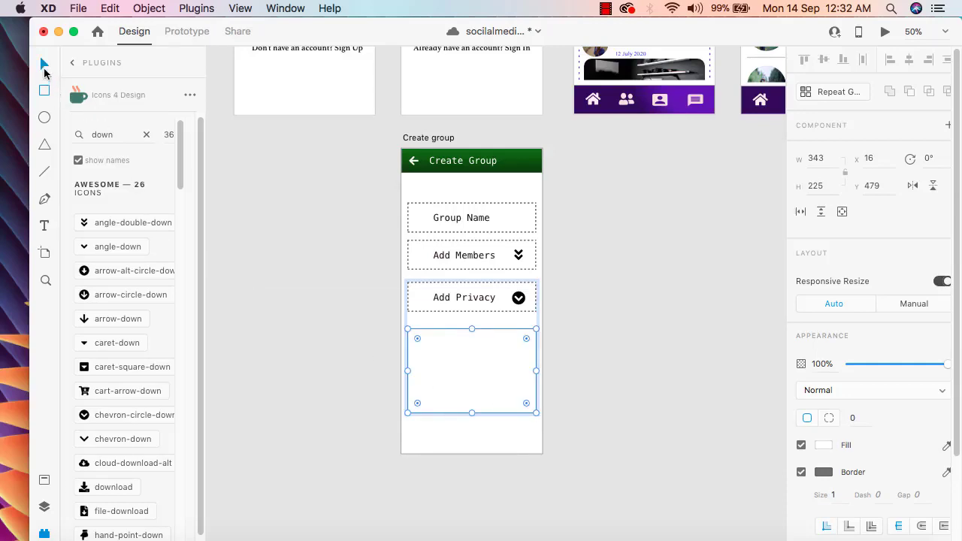
pyautogui.moveTo(405, 366); pyautogui.dragTo(457, 367)
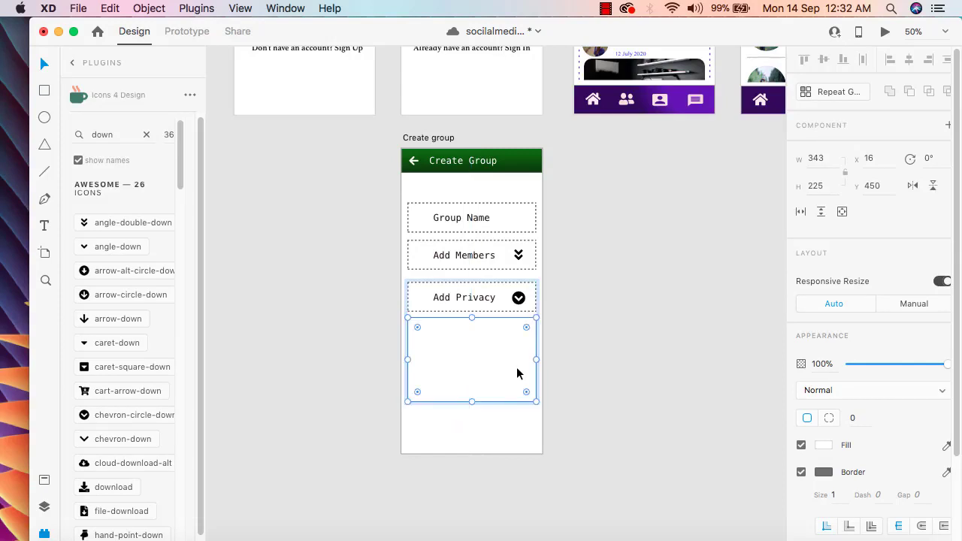
# Set the rectangle's border to size 3 with dash 5, and check the result in a preview.
pyautogui.click(846, 497)
pyautogui.write('3')
pyautogui.click(879, 495)
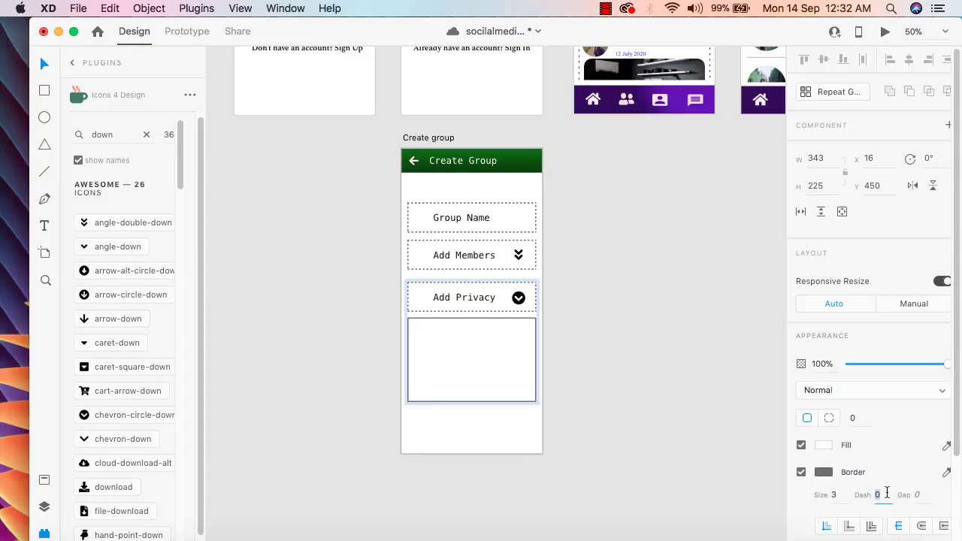
pyautogui.write('5')
pyautogui.press('Return')
pyautogui.click(888, 31)
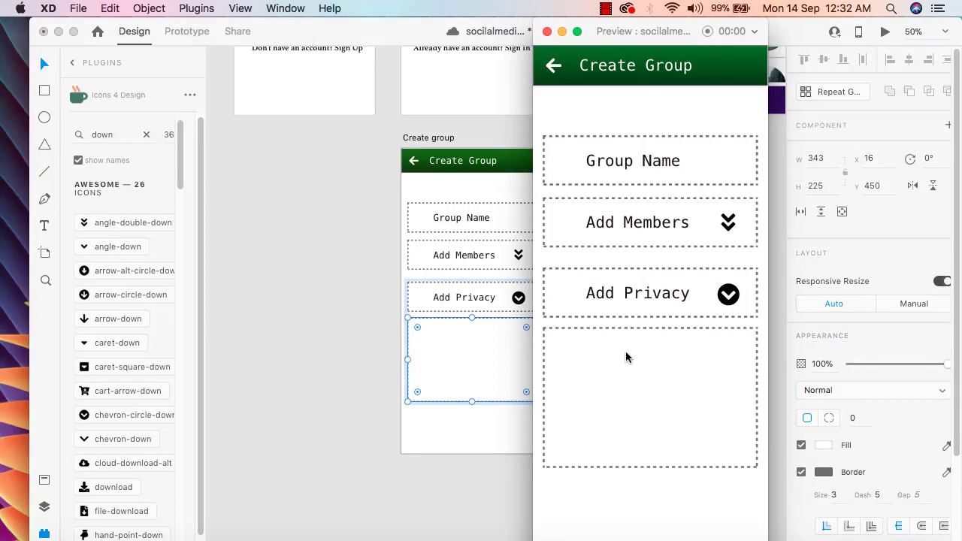
pyautogui.click(547, 32)
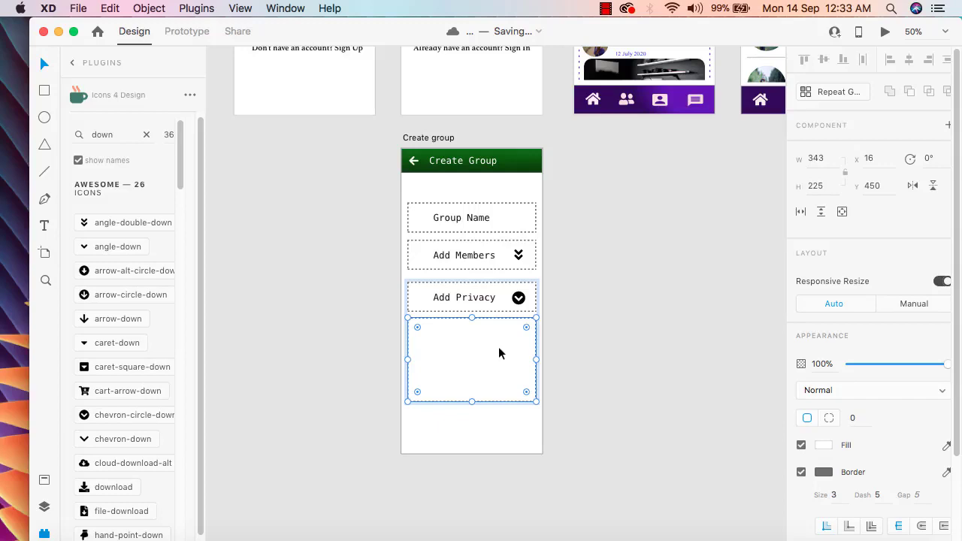
pyautogui.scroll(-1, 825, 391)
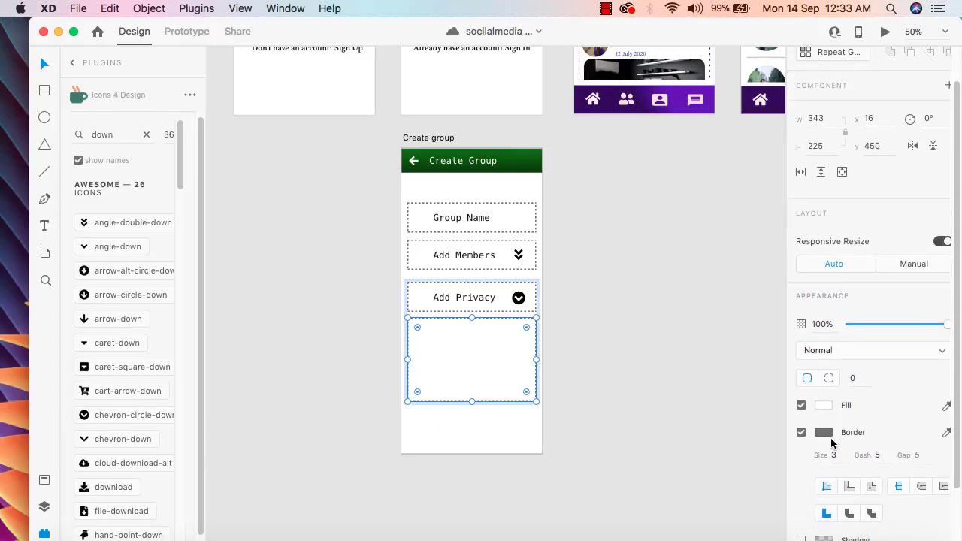
pyautogui.click(824, 432)
pyautogui.moveTo(774, 422); pyautogui.dragTo(774, 444)
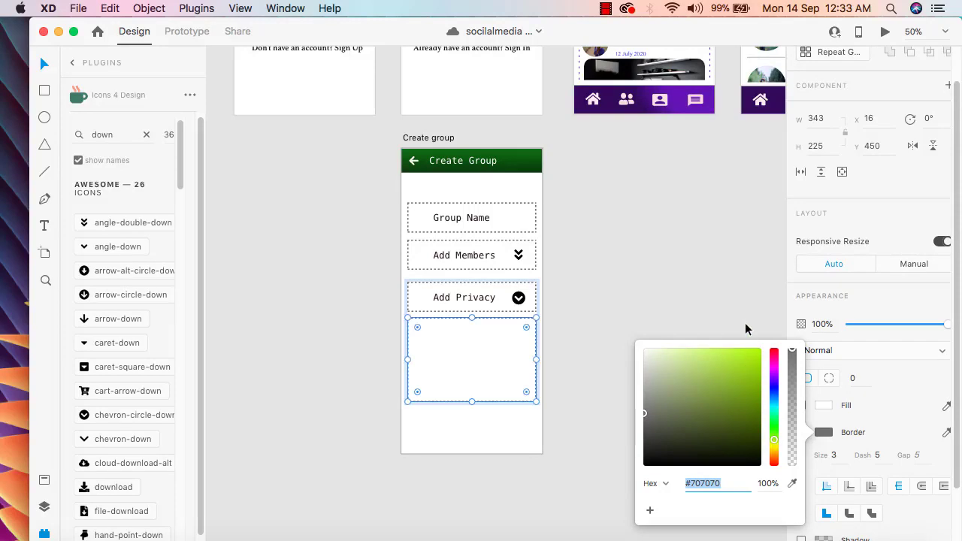
pyautogui.click(745, 321)
# Select the rectangle below Add Privacy within its group and change its border colour to dark green.
pyautogui.click(442, 363)
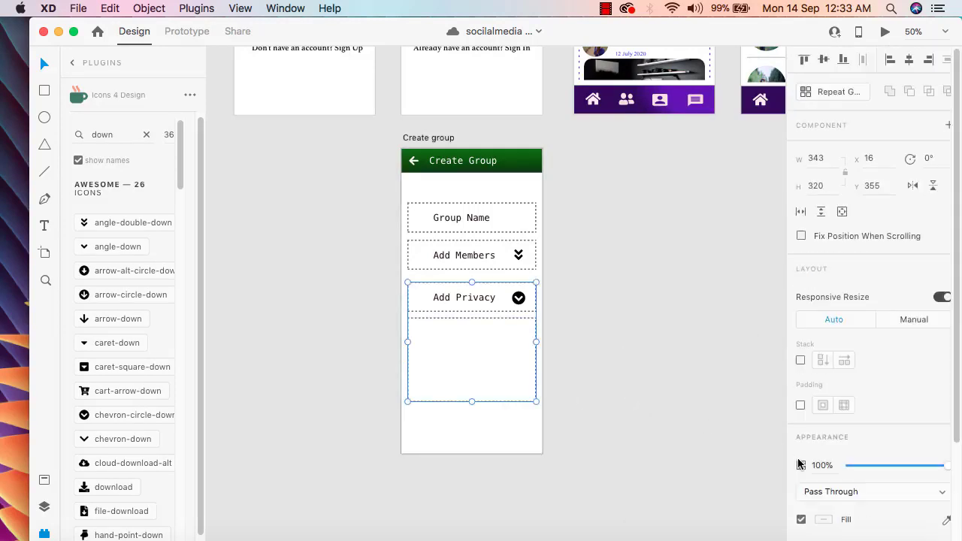
pyautogui.doubleClick(464, 369)
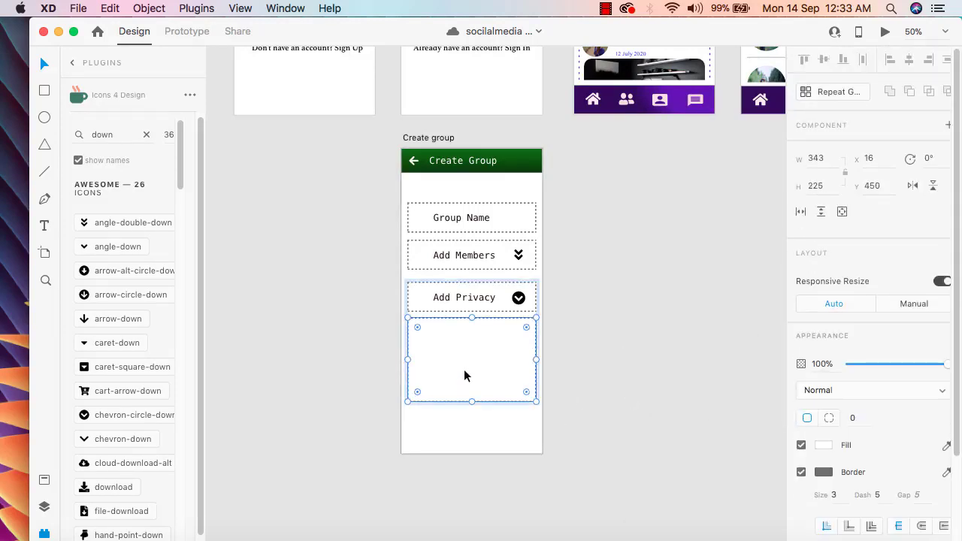
pyautogui.scroll(-2, 827, 448)
pyautogui.click(825, 438)
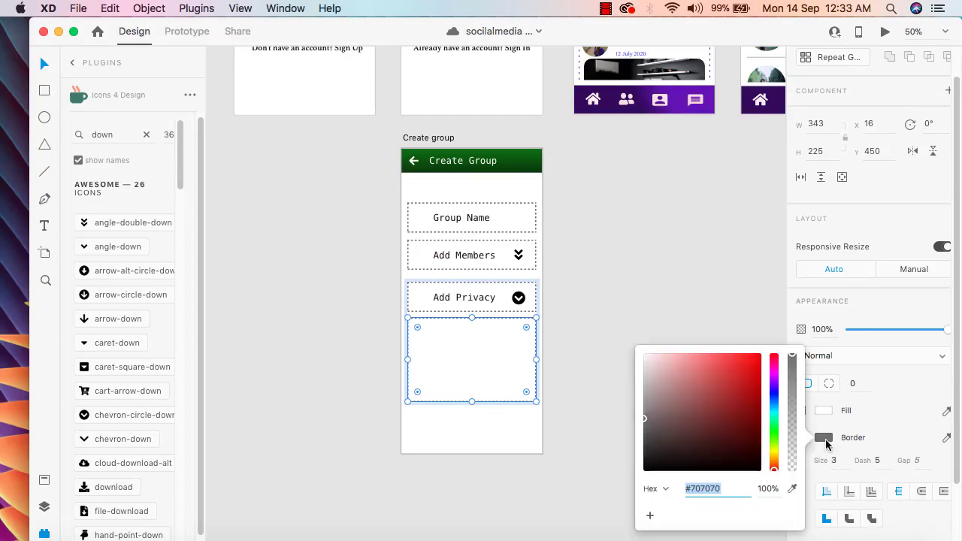
pyautogui.click(775, 439)
pyautogui.moveTo(748, 395)
pyautogui.mouseDown()
pyautogui.moveTo(749, 368)
pyautogui.moveTo(749, 411)
pyautogui.mouseUp()
pyautogui.click(749, 327)
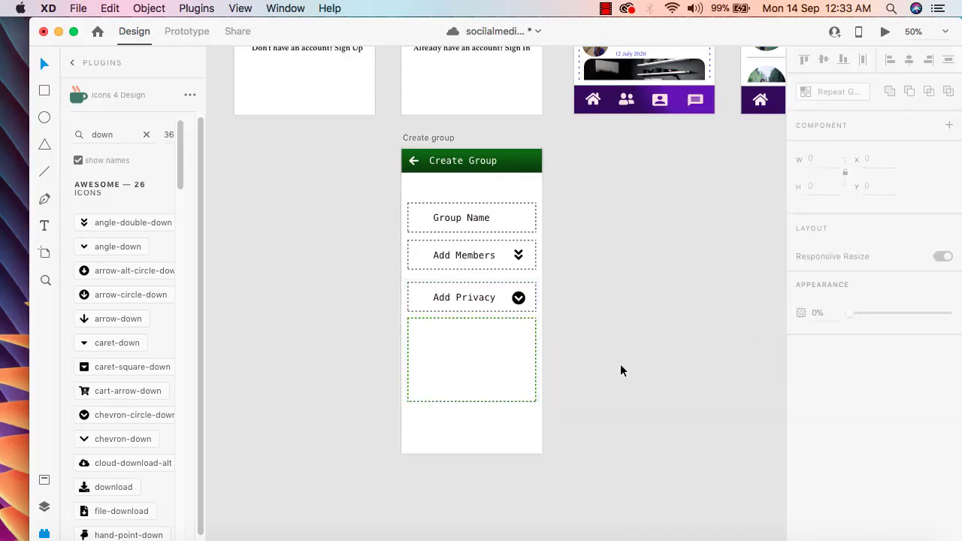
# Turn on the shadow for the green-bordered rectangle, and check it in a preview.
pyautogui.click(505, 369)
pyautogui.click(506, 366)
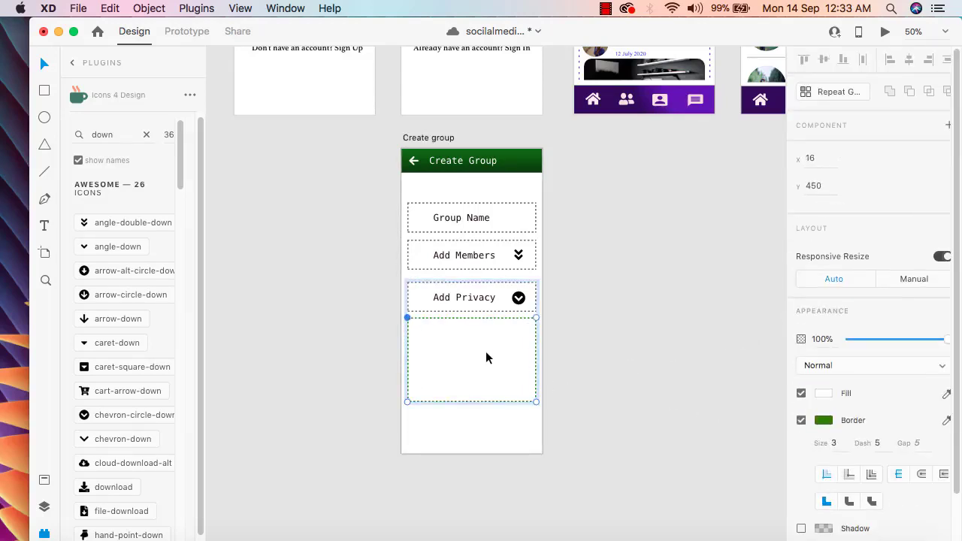
pyautogui.scroll(-2, 848, 461)
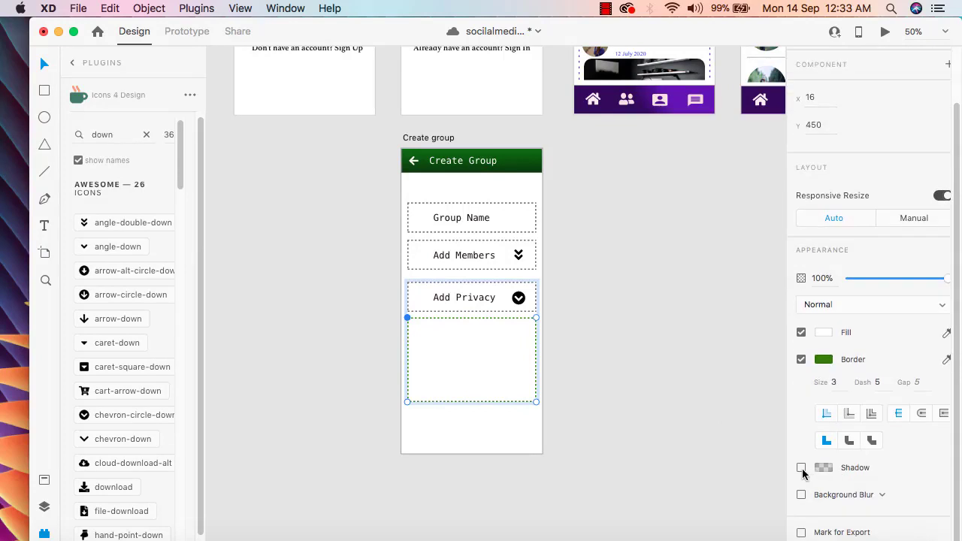
pyautogui.click(802, 468)
pyautogui.click(886, 33)
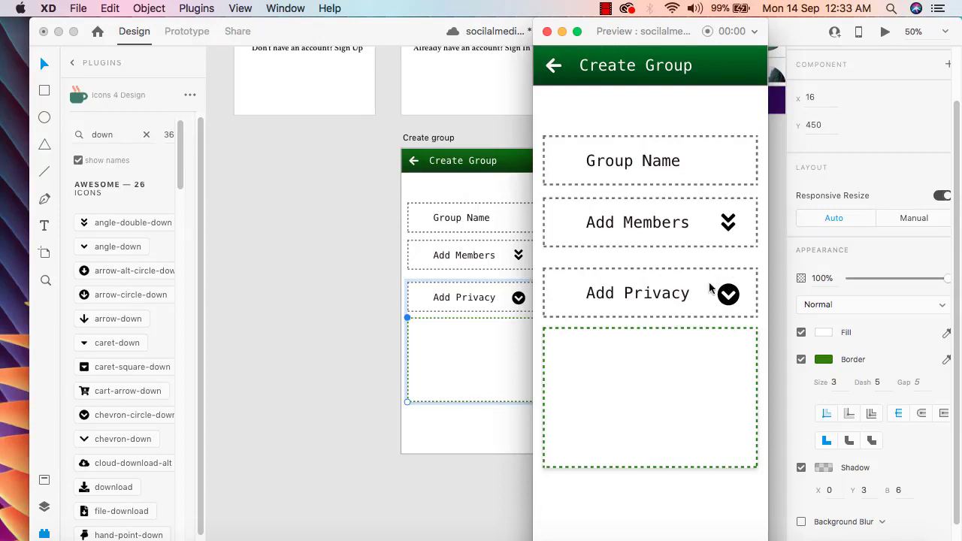
pyautogui.click(547, 31)
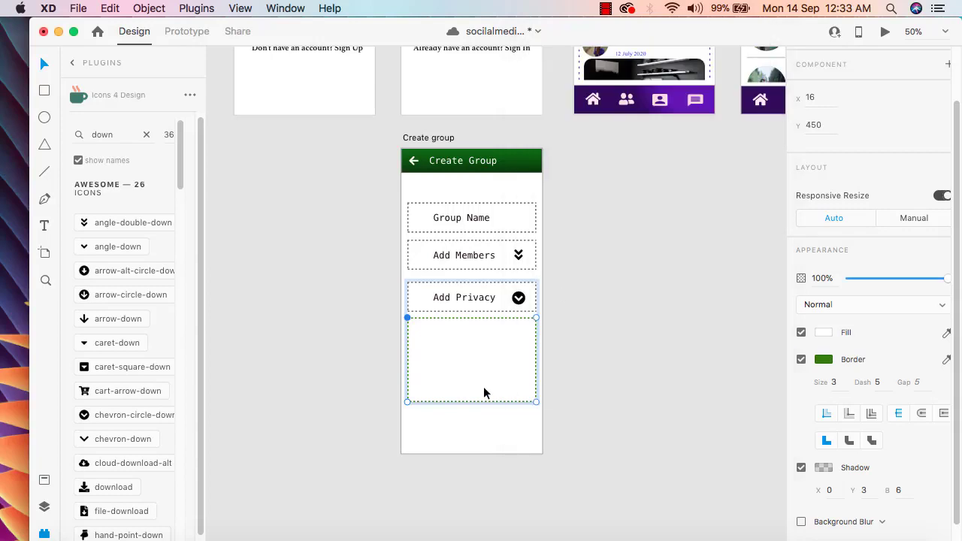
# Search the icon plugin for "uplo" and insert the cloud-upload-alt icon alongside the green-bordered rectangle.
pyautogui.click(146, 136)
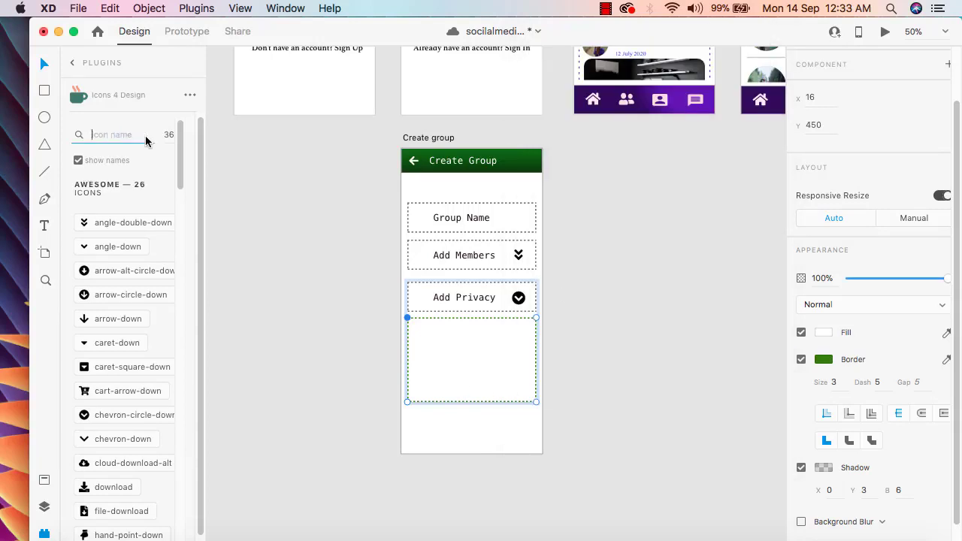
pyautogui.write('uplo')
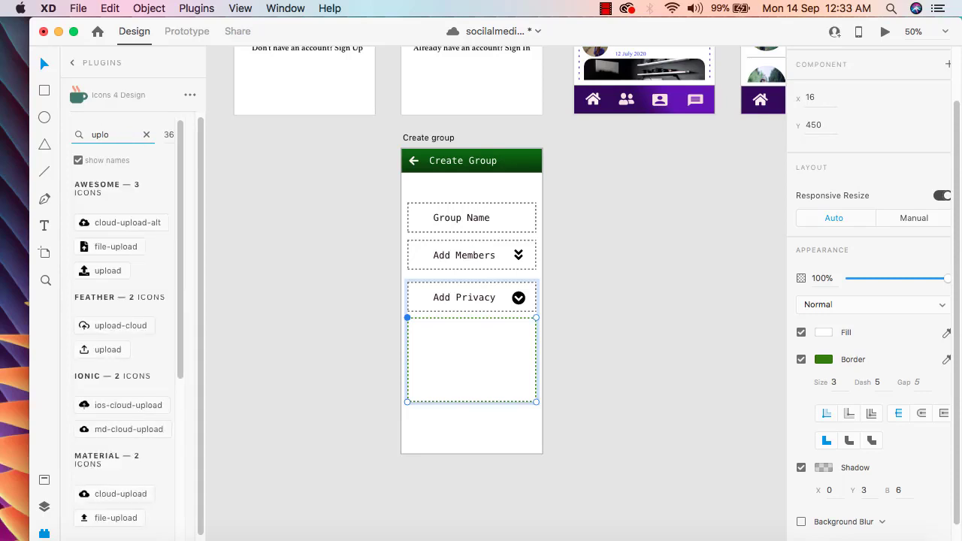
pyautogui.scroll(-3, 160, 298)
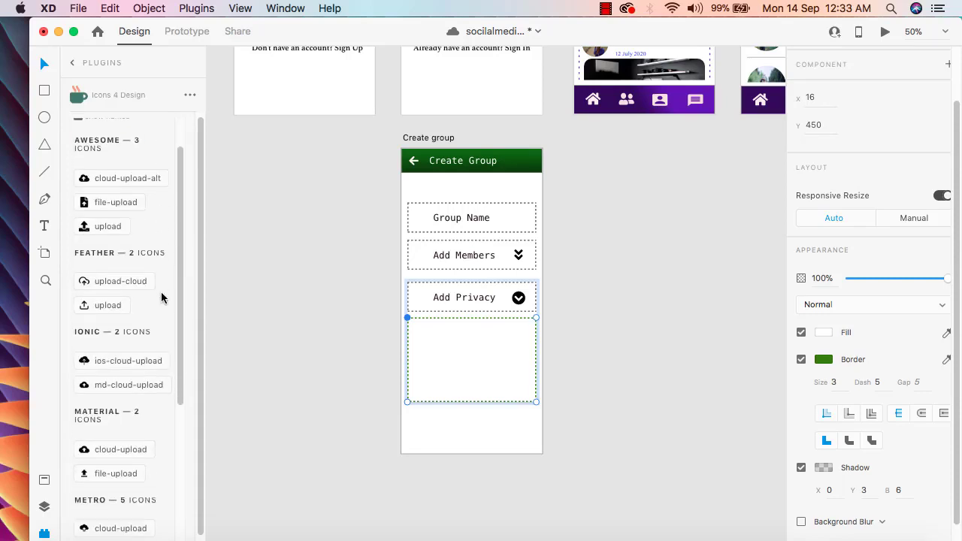
pyautogui.scroll(-10, 160, 298)
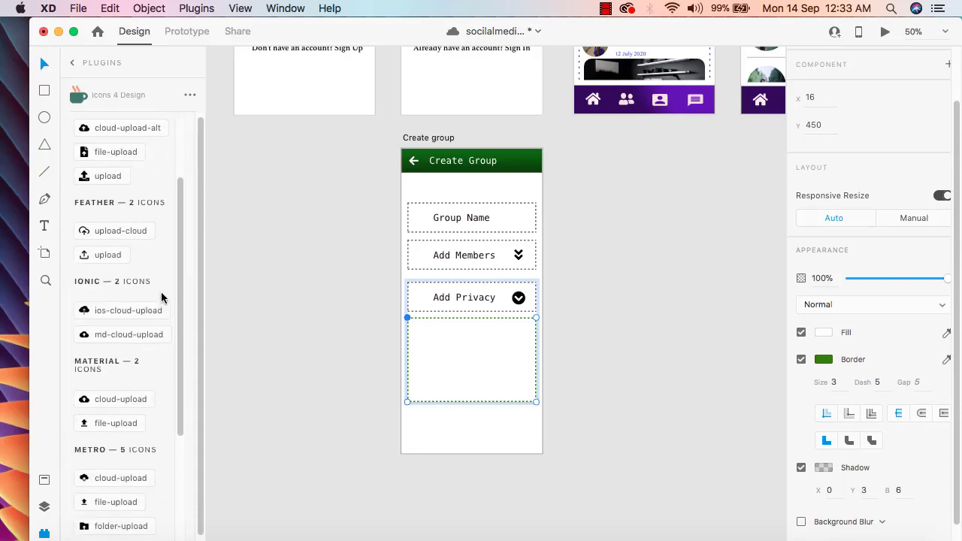
pyautogui.scroll(10, 161, 298)
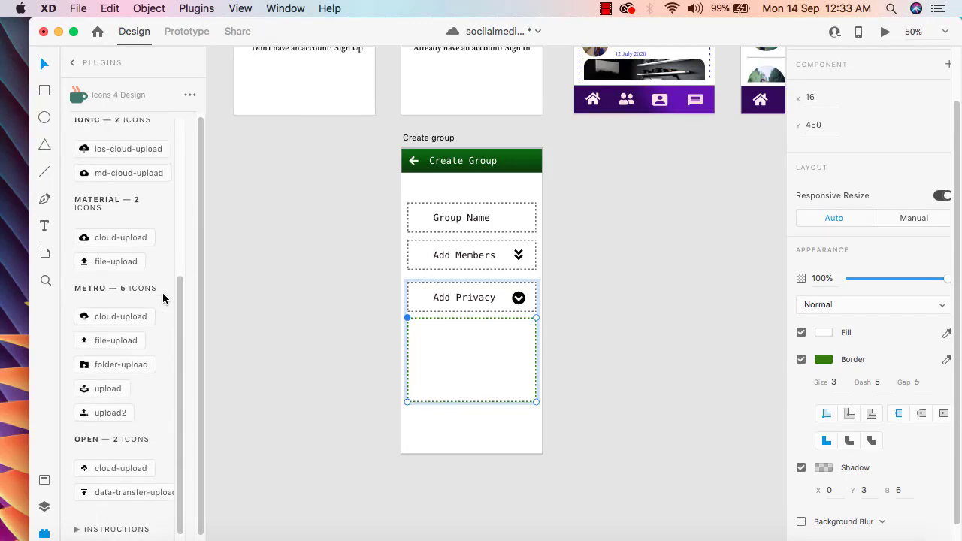
pyautogui.click(439, 348)
pyautogui.click(119, 221)
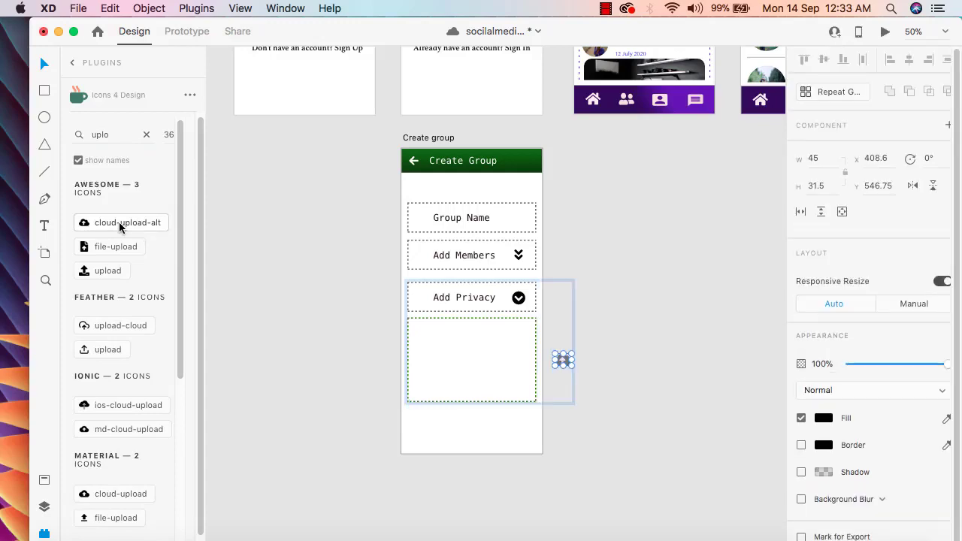
# Enlarge the cloud icon to about 152 by 105, centre it horizontally in the green rectangle's upper part, and preview the artboard.
pyautogui.moveTo(564, 360); pyautogui.dragTo(490, 358)
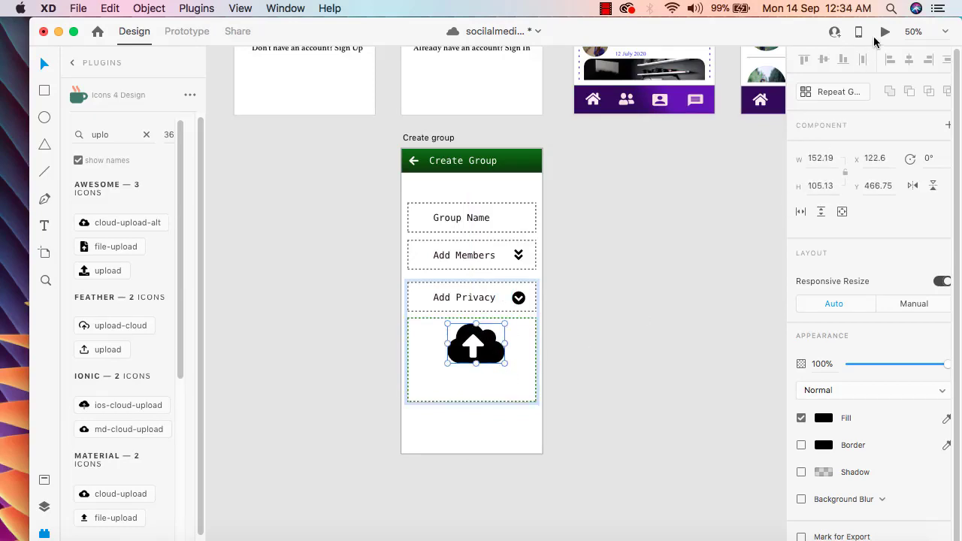
pyautogui.click(889, 33)
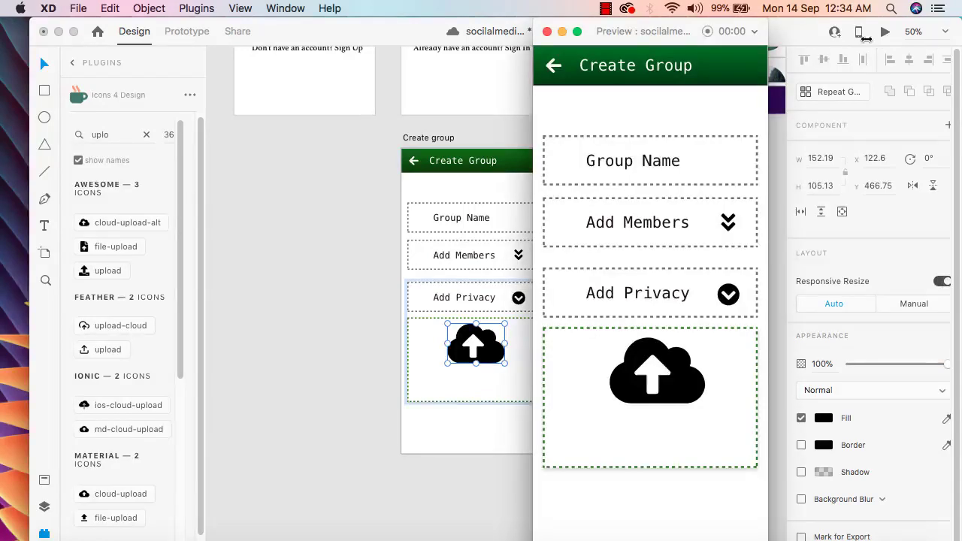
pyautogui.click(547, 31)
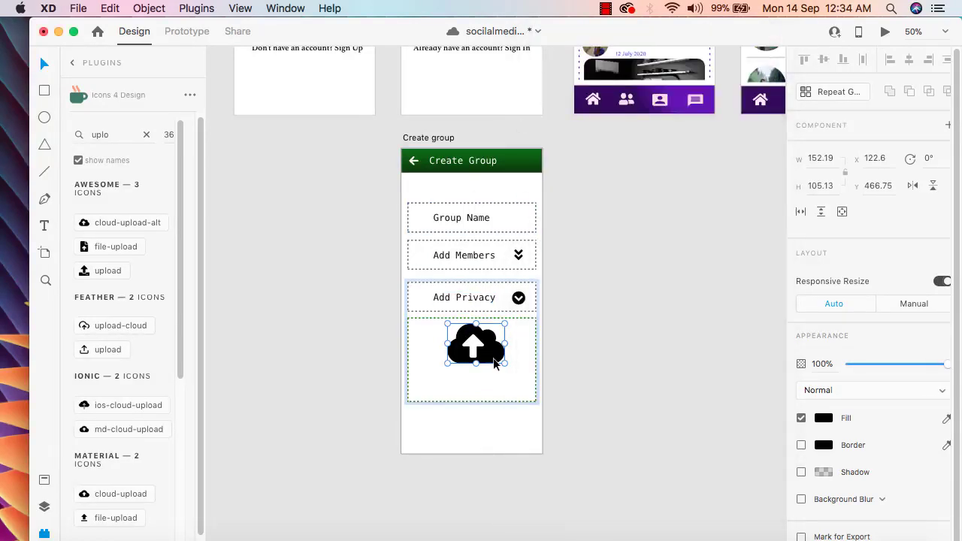
pyautogui.moveTo(492, 355); pyautogui.dragTo(487, 355)
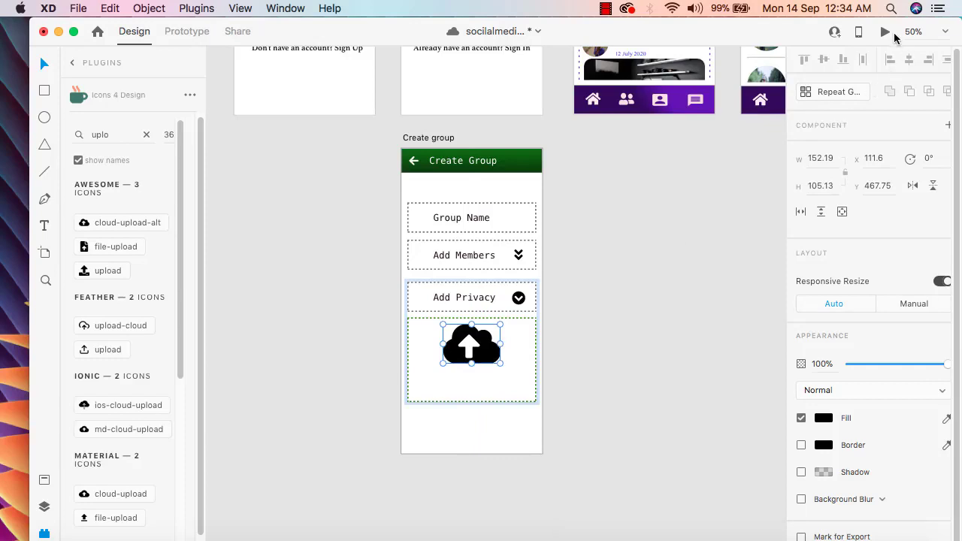
pyautogui.click(888, 34)
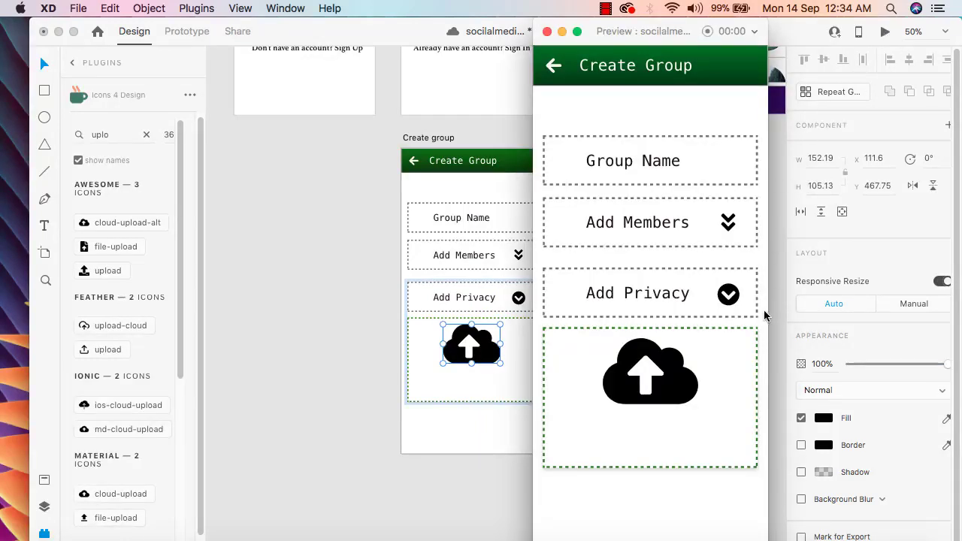
# Add the text "Upload Group Image" below the cloud icon inside the green-bordered rectangle, and check it in a preview.
pyautogui.click(548, 31)
pyautogui.click(445, 384)
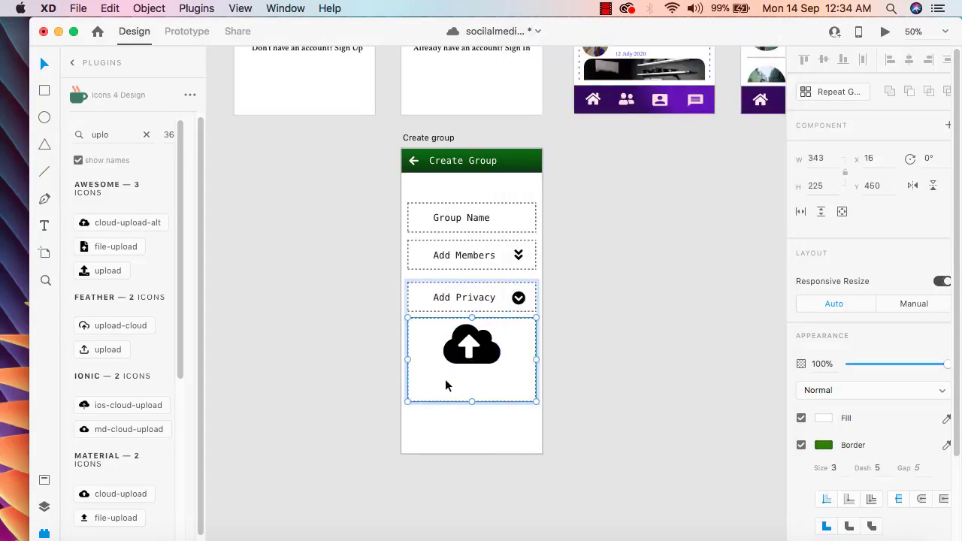
pyautogui.click(44, 226)
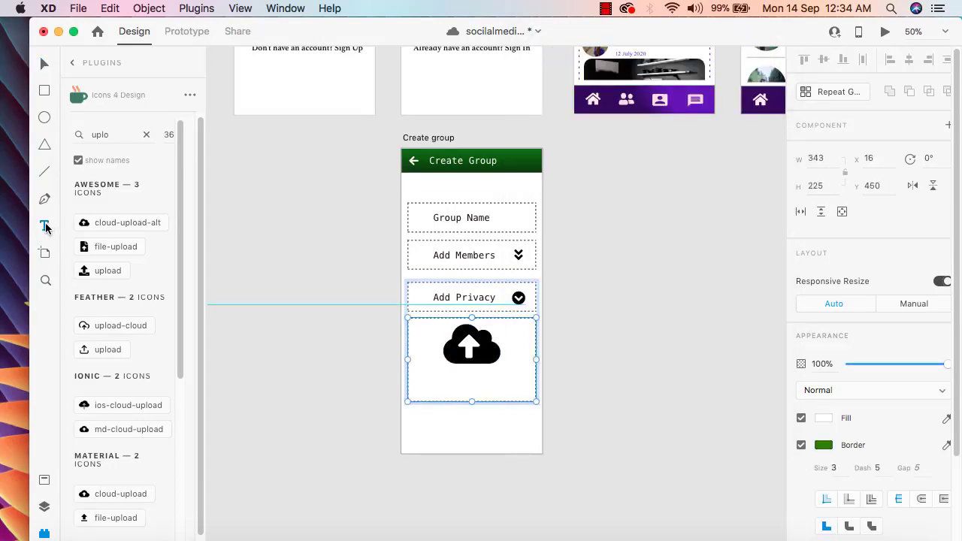
pyautogui.click(426, 384)
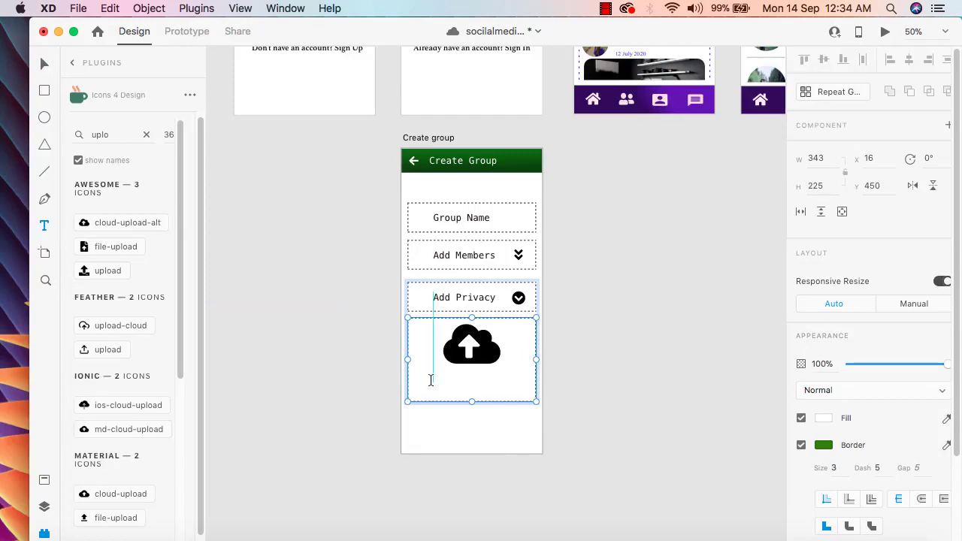
pyautogui.press('Escape')
pyautogui.click(427, 380)
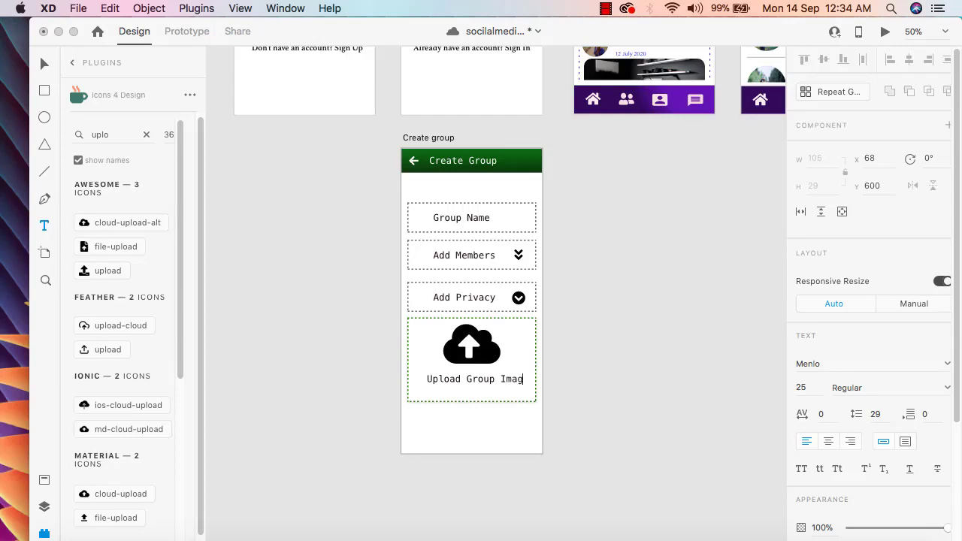
pyautogui.press('Escape')
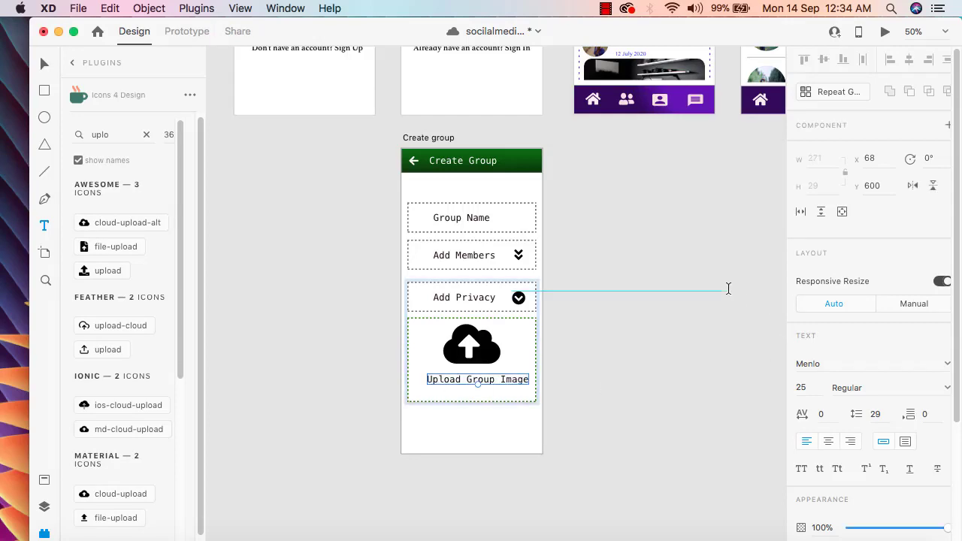
pyautogui.click(885, 32)
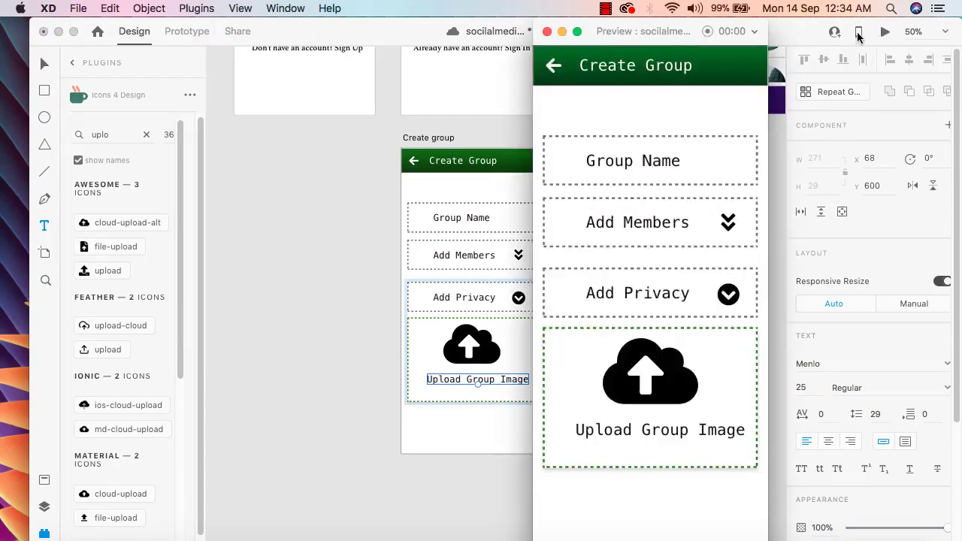
pyautogui.click(548, 31)
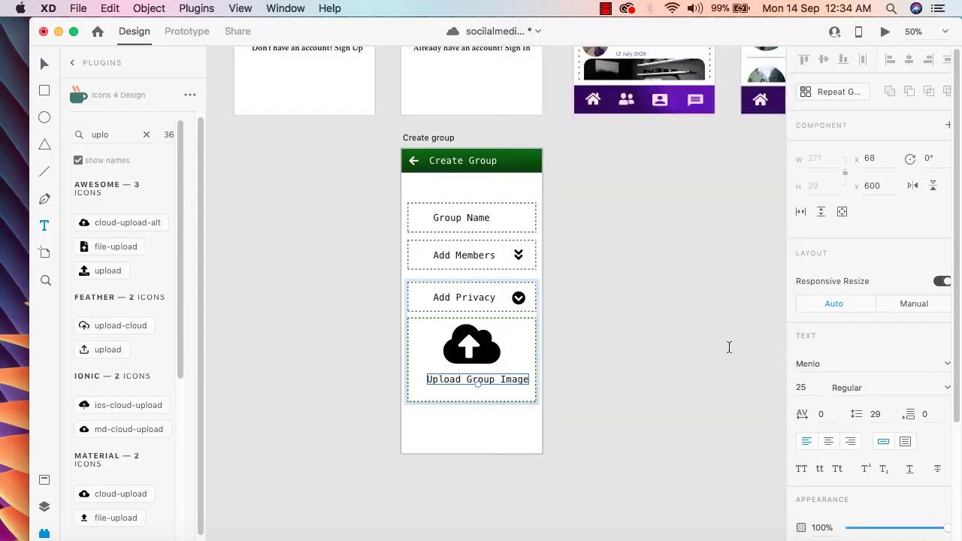
# Try the Mishafi font on the Upload Group Image text.
pyautogui.scroll(-2, 904, 332)
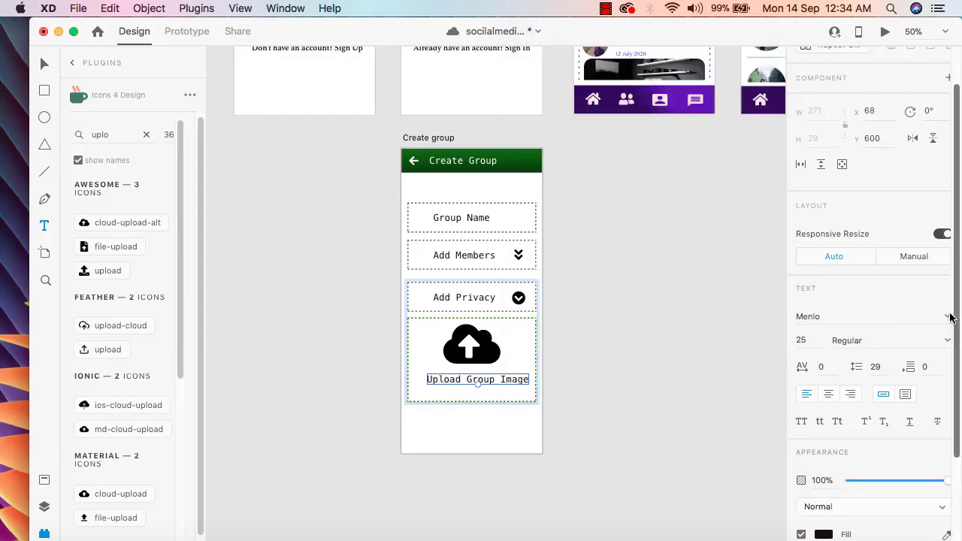
pyautogui.click(936, 316)
pyautogui.click(946, 321)
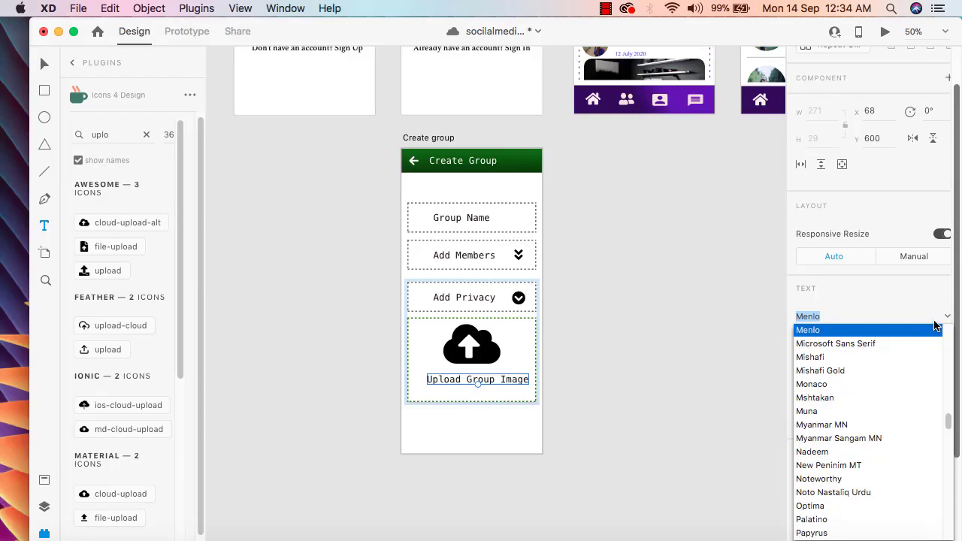
pyautogui.click(818, 358)
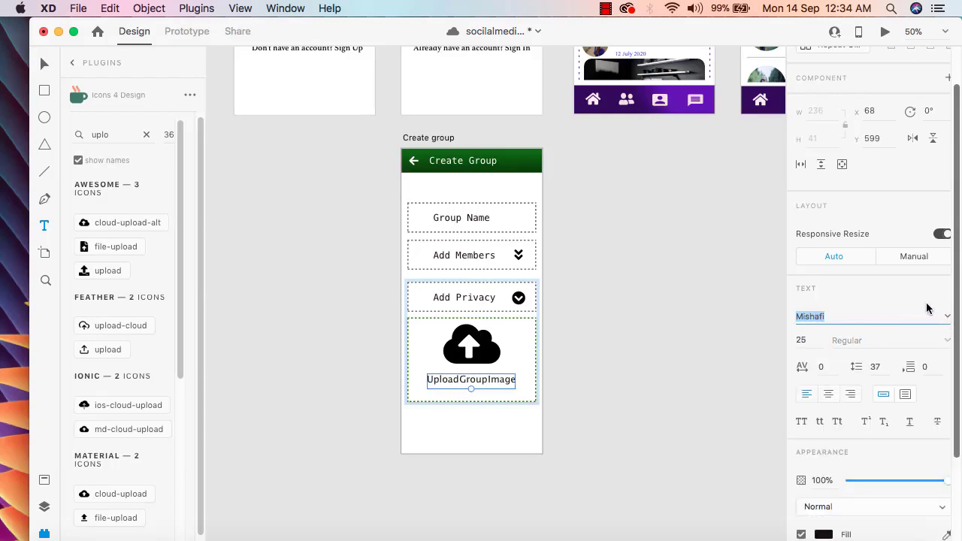
# Set the Upload Group Image text to Optima in the Bold Italic style, and check it in a preview.
pyautogui.click(948, 317)
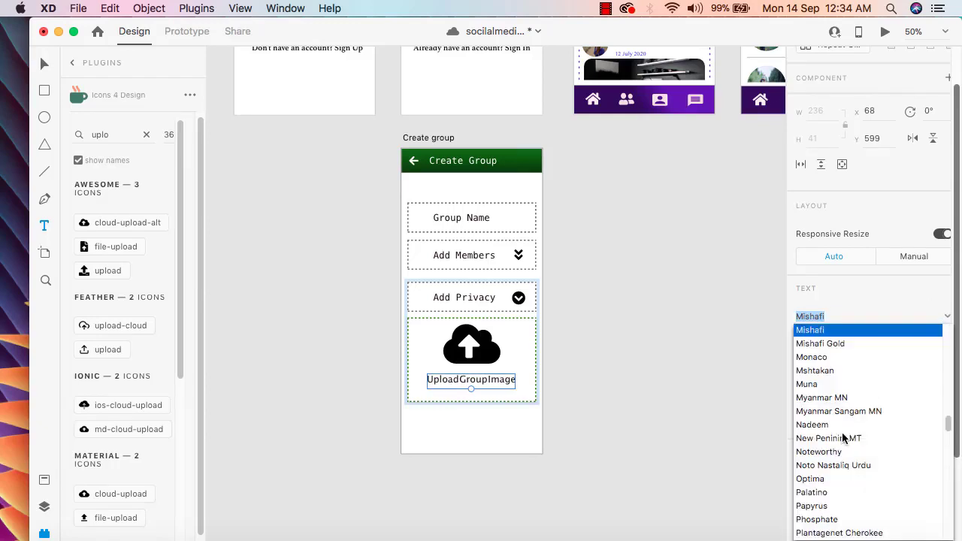
pyautogui.scroll(-2, 846, 436)
pyautogui.click(821, 426)
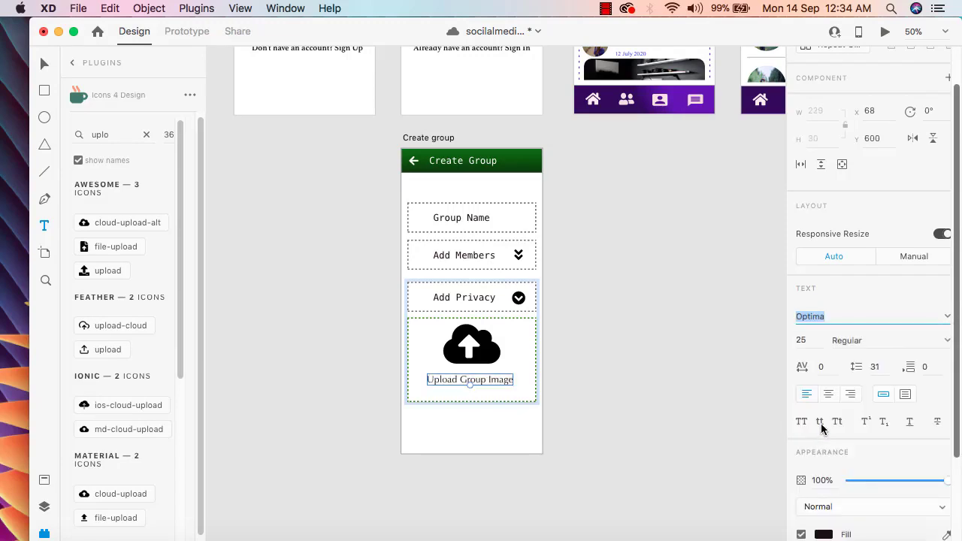
pyautogui.click(913, 341)
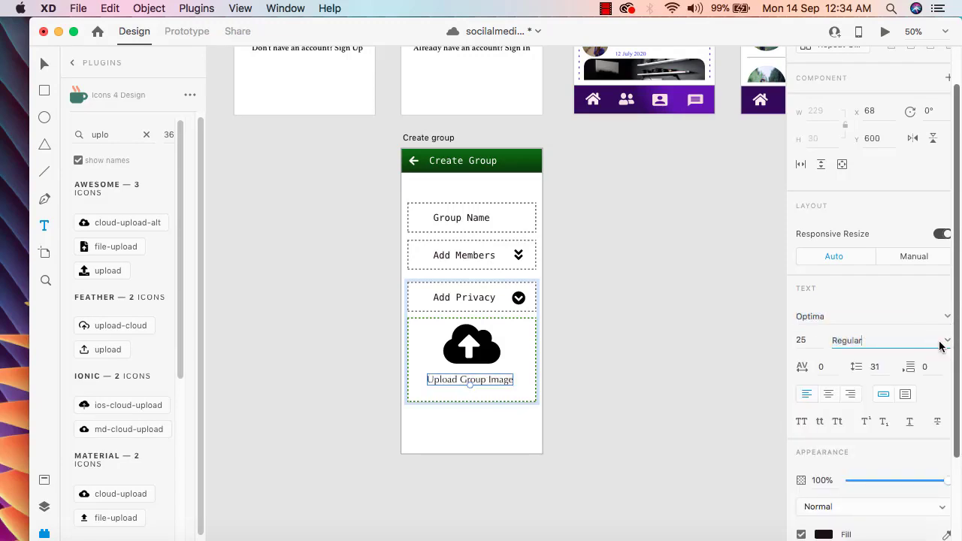
pyautogui.click(943, 342)
pyautogui.click(876, 372)
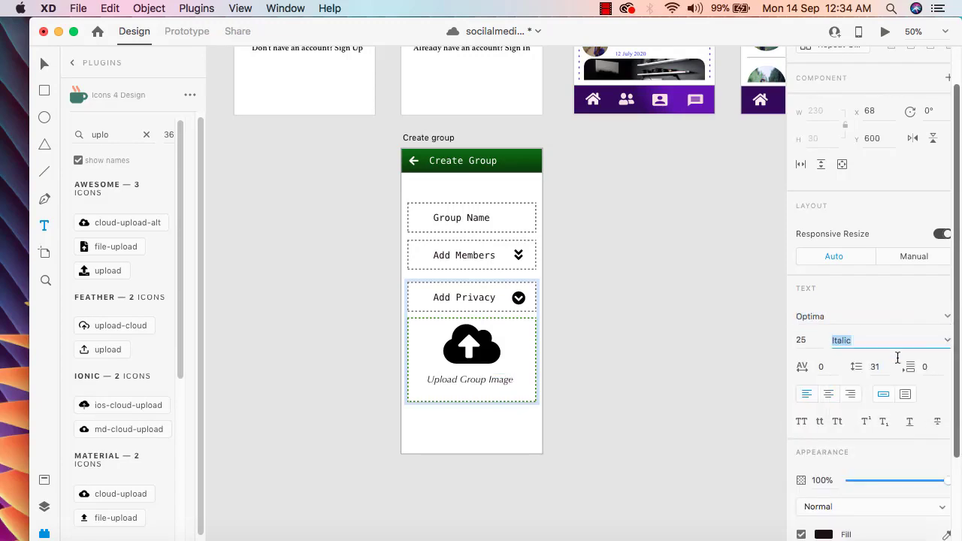
pyautogui.click(946, 341)
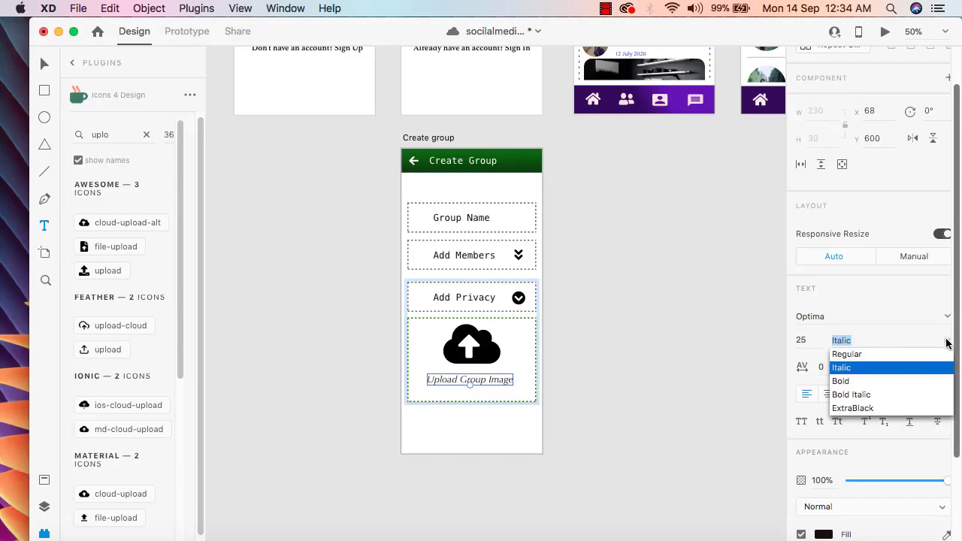
pyautogui.click(877, 395)
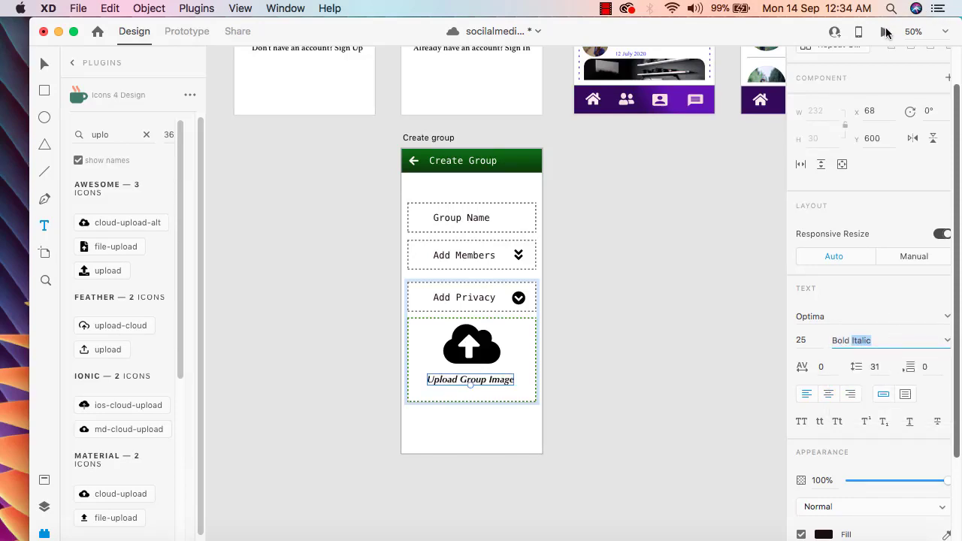
pyautogui.click(885, 33)
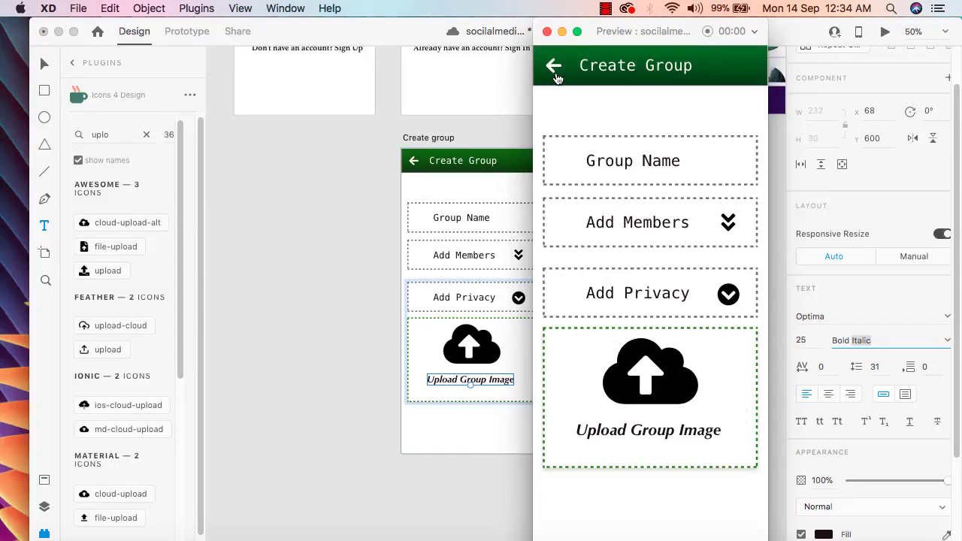
pyautogui.click(548, 31)
# Draw a button rectangle about 343 by 70 below the upload area and set its corner radius to 20.
pyautogui.press('v')
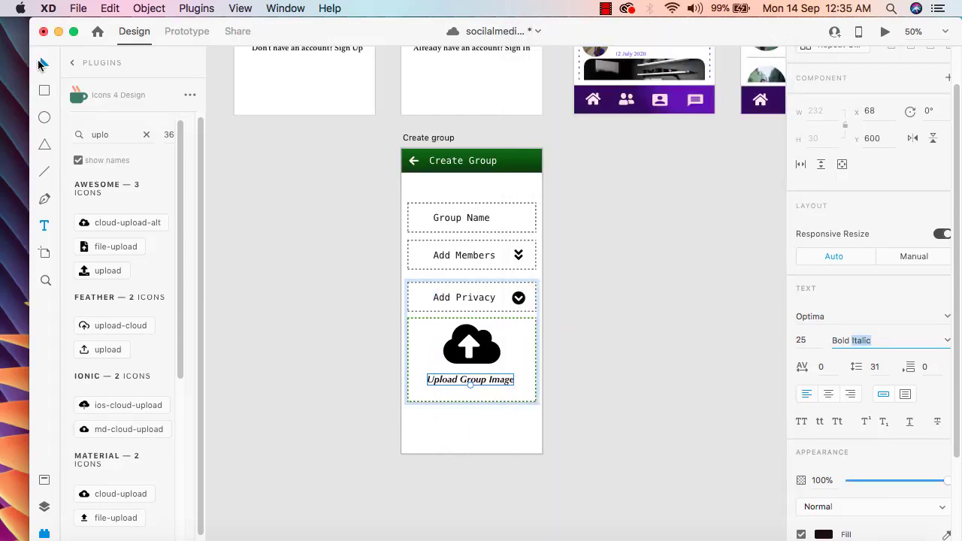
pyautogui.scroll(-2, 617, 427)
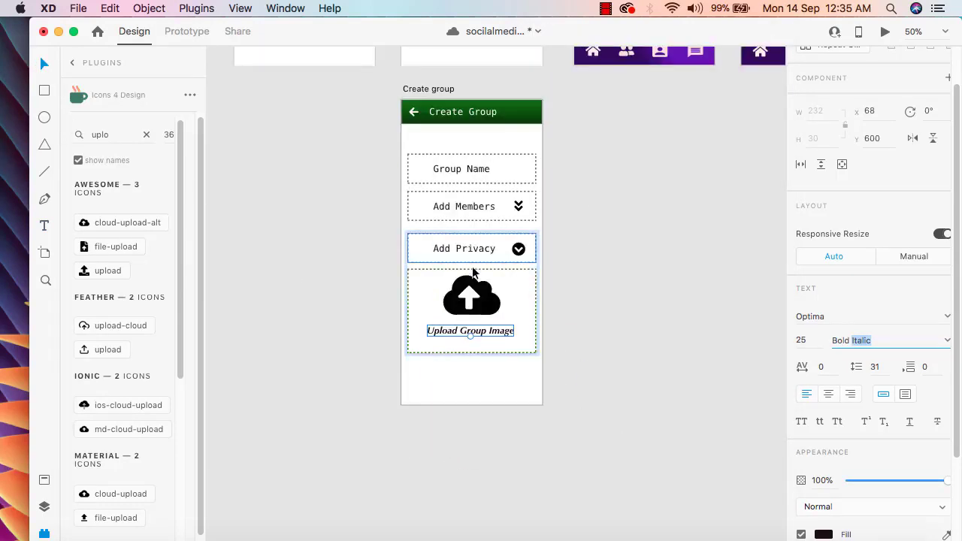
pyautogui.click(45, 92)
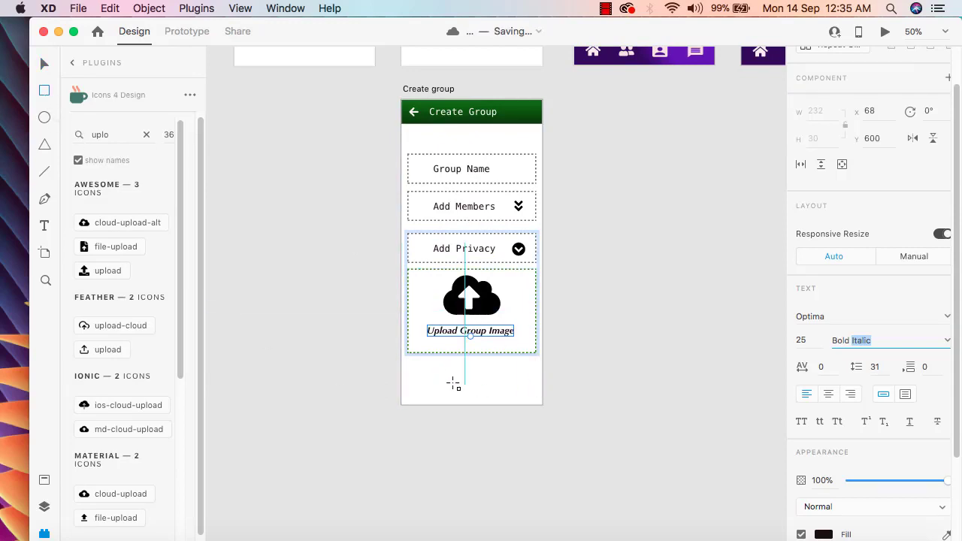
pyautogui.moveTo(411, 368); pyautogui.dragTo(537, 392)
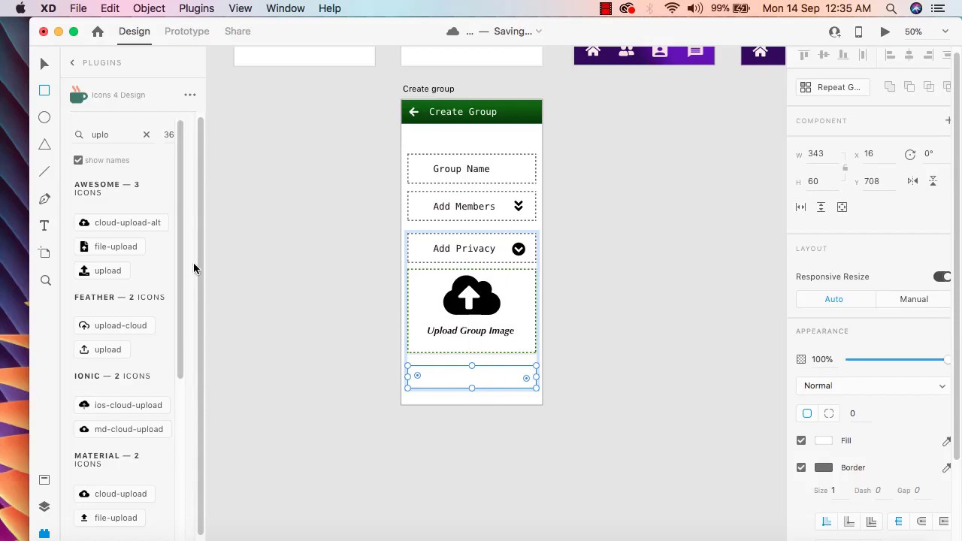
pyautogui.click(44, 65)
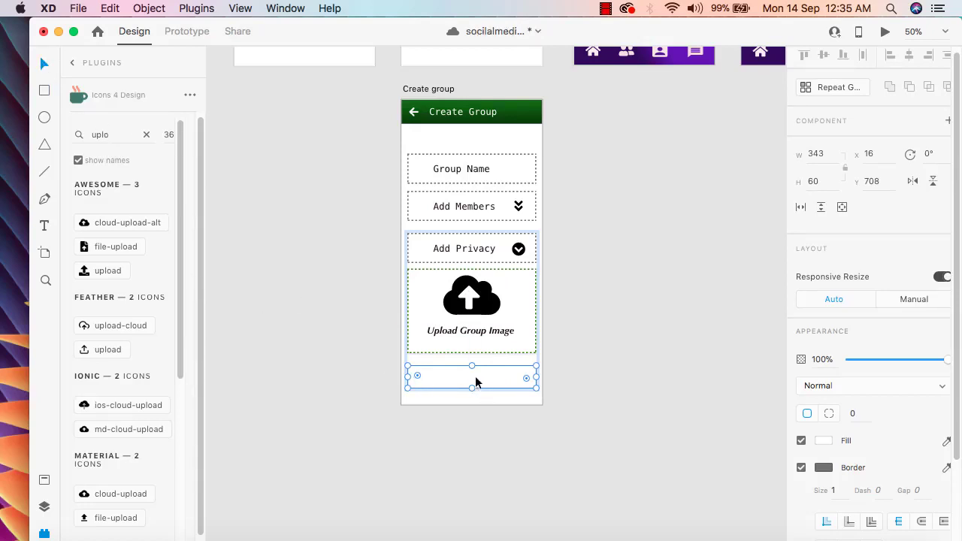
pyautogui.moveTo(476, 382); pyautogui.dragTo(471, 389)
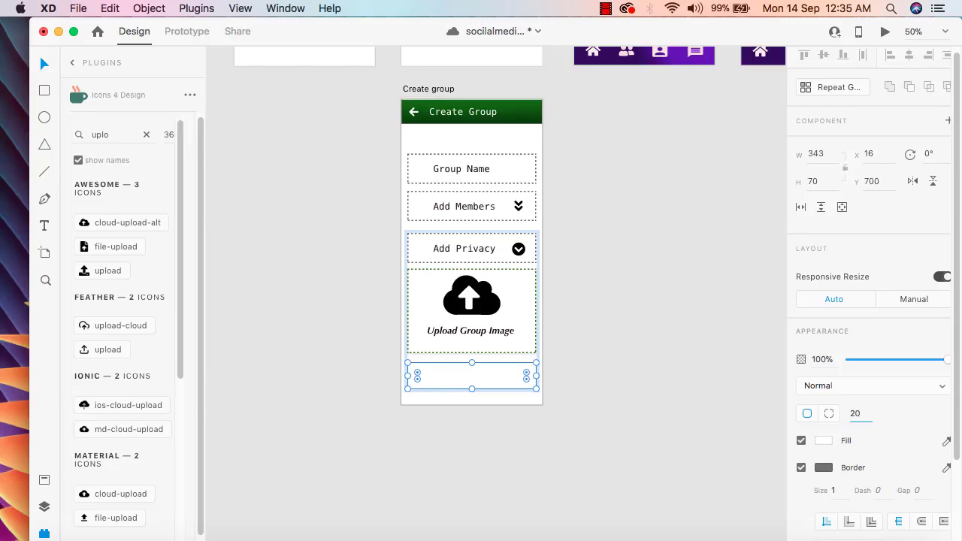
pyautogui.press('Return')
# Fill the rounded button rectangle with dark blue #211796 and turn the fill into a slightly diagonal linear gradient.
pyautogui.click(825, 440)
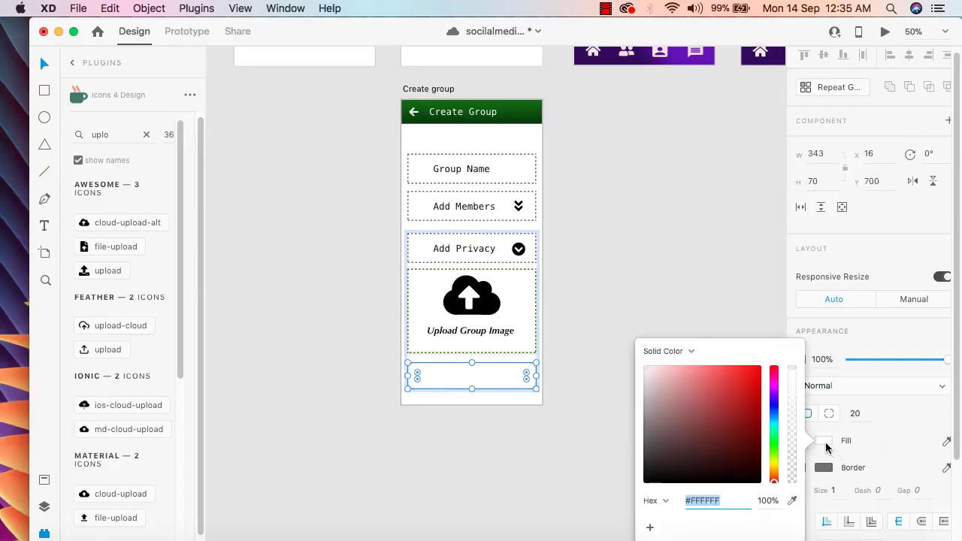
pyautogui.click(774, 406)
pyautogui.moveTo(741, 401); pyautogui.dragTo(743, 417)
pyautogui.click(674, 351)
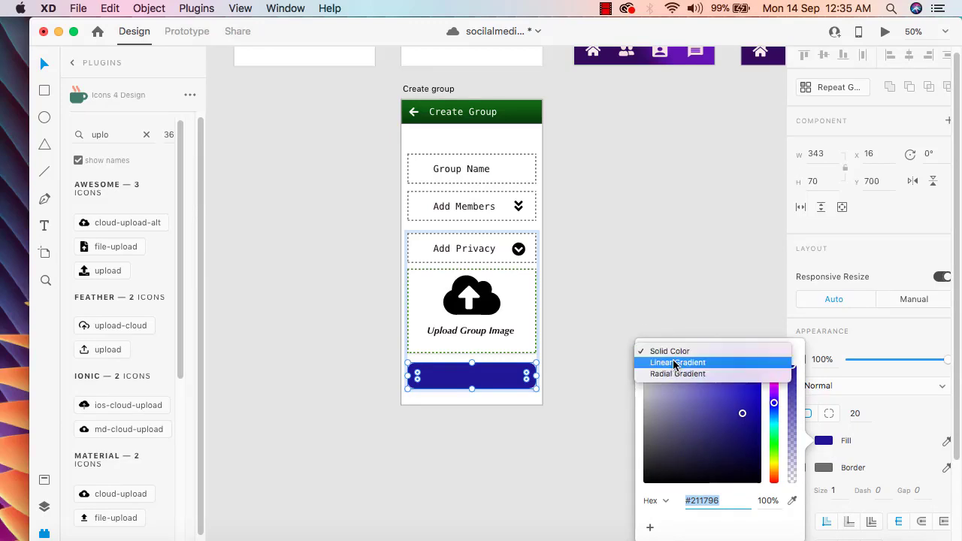
pyautogui.click(671, 362)
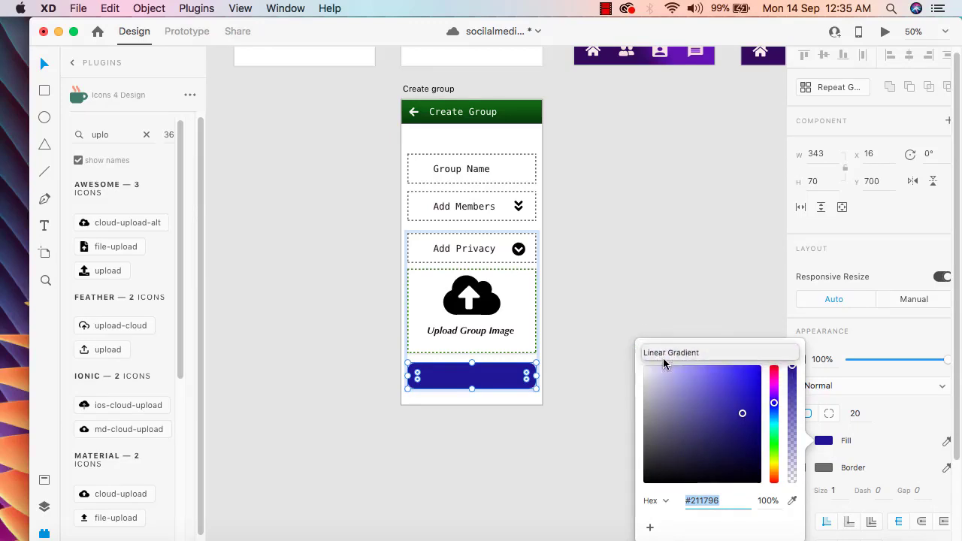
pyautogui.click(472, 364)
pyautogui.moveTo(471, 364); pyautogui.dragTo(461, 359)
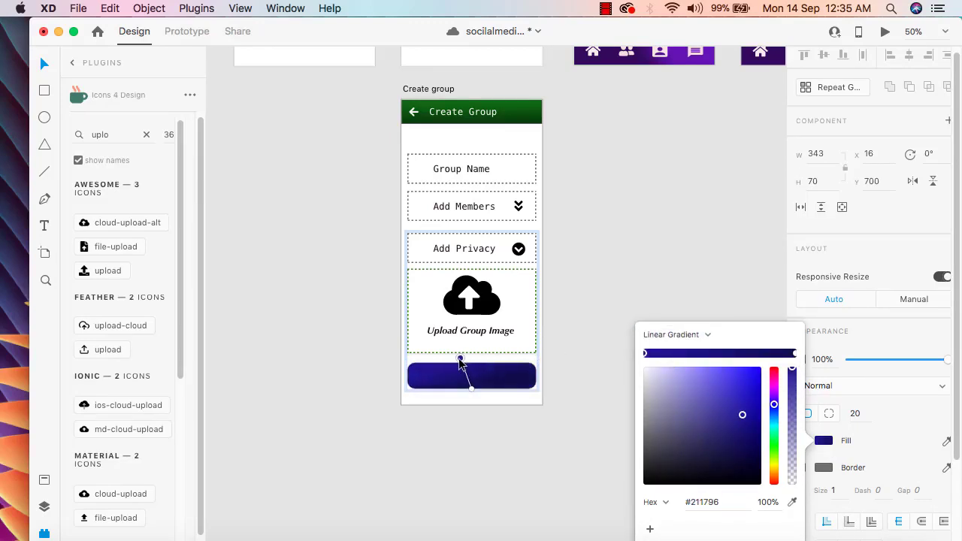
pyautogui.click(593, 328)
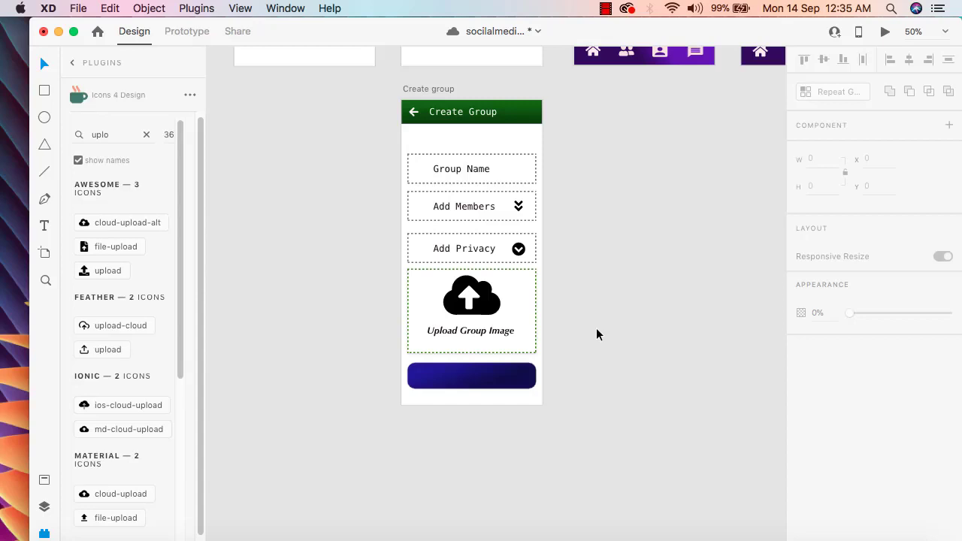
# Add the text "Save" on the blue button and change its fill to white #FFFFFF.
pyautogui.click(475, 382)
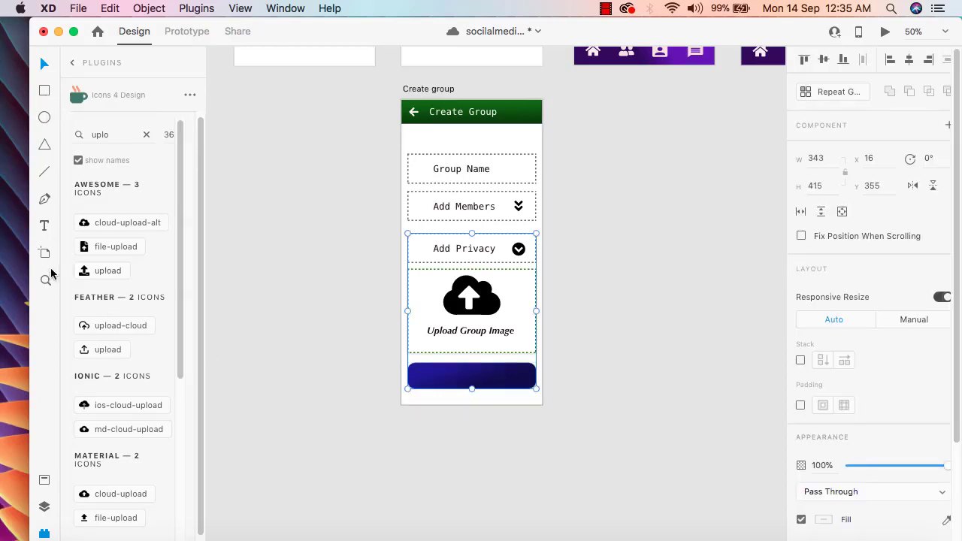
pyautogui.click(452, 378)
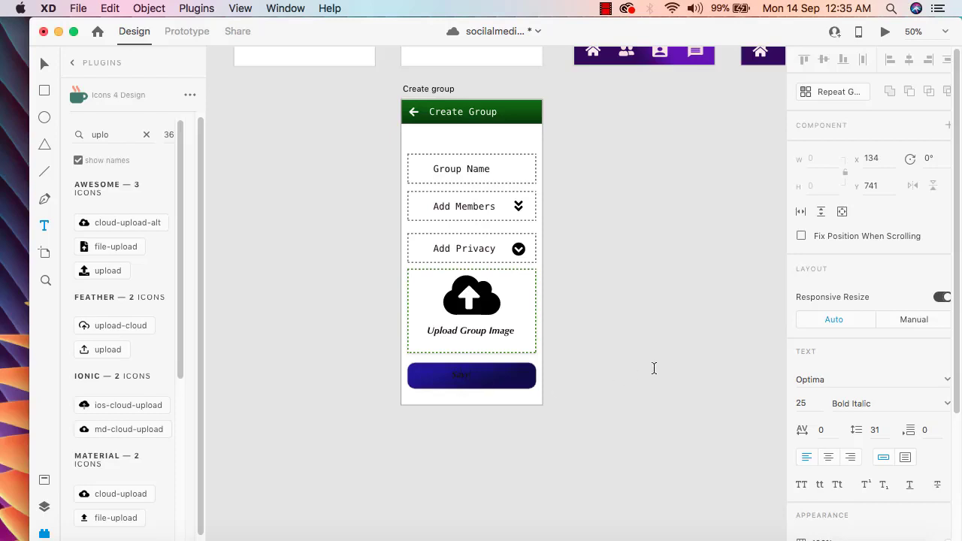
pyautogui.scroll(-2, 833, 455)
pyautogui.scroll(-1, 833, 455)
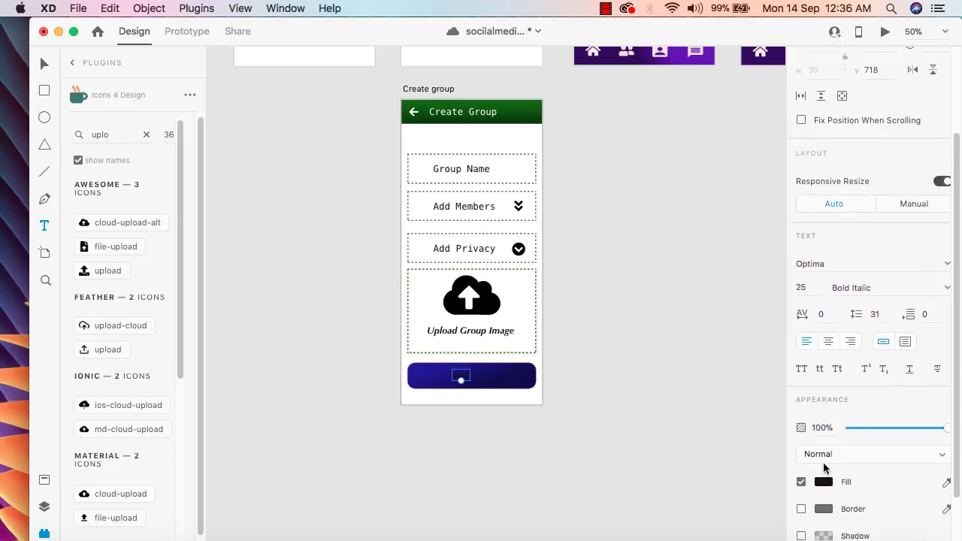
pyautogui.click(824, 482)
pyautogui.click(652, 376)
pyautogui.moveTo(651, 376); pyautogui.dragTo(636, 351)
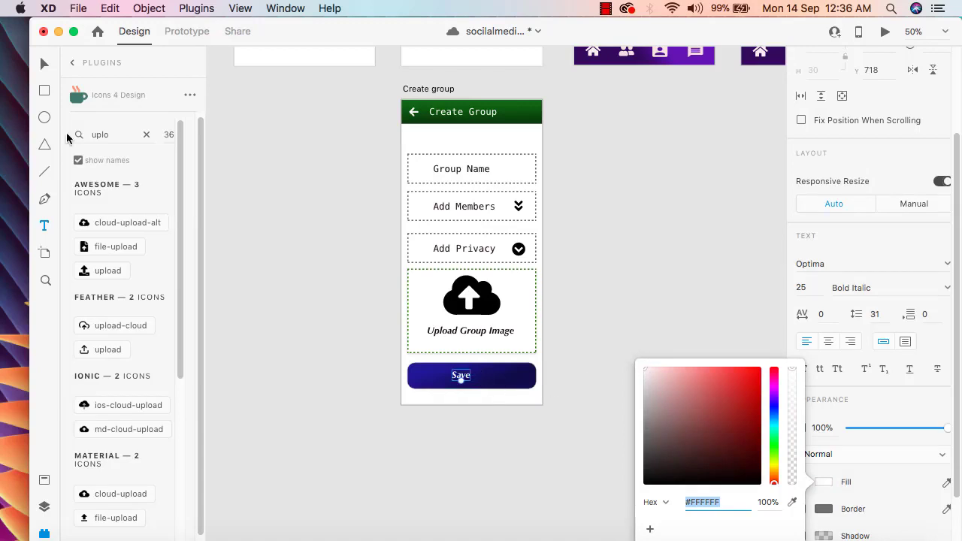
# Set the Save button text to the Muna font in the Regular style.
pyautogui.click(44, 64)
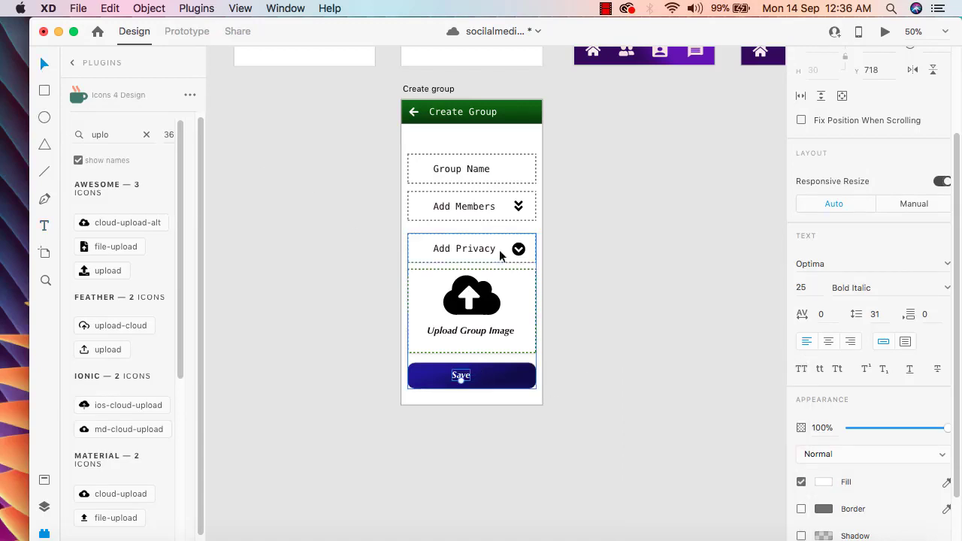
pyautogui.click(941, 288)
pyautogui.click(948, 288)
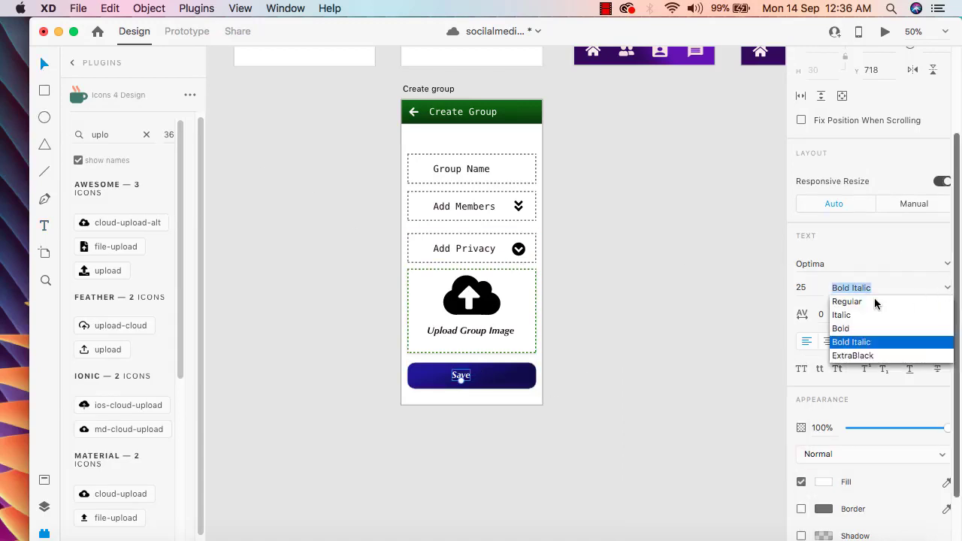
pyautogui.click(865, 302)
pyautogui.click(947, 264)
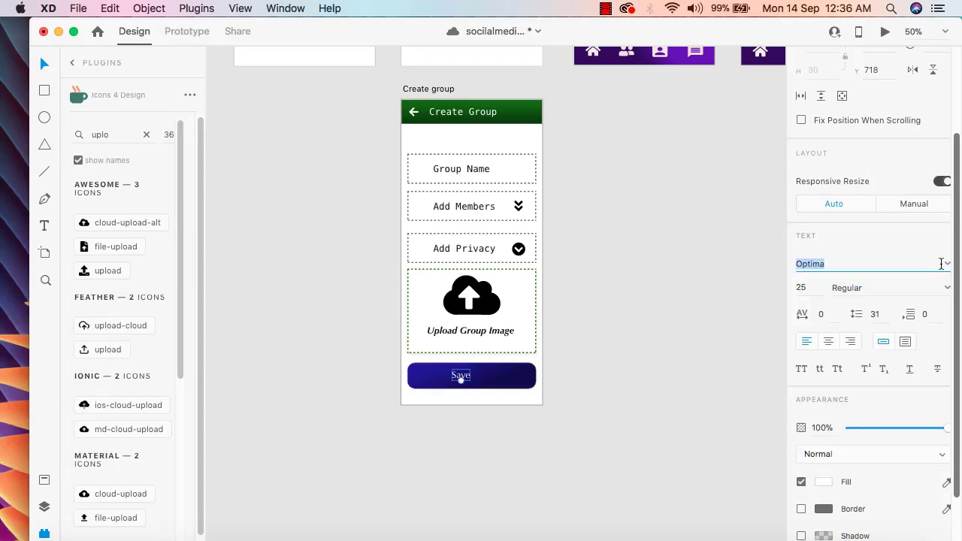
pyautogui.click(946, 267)
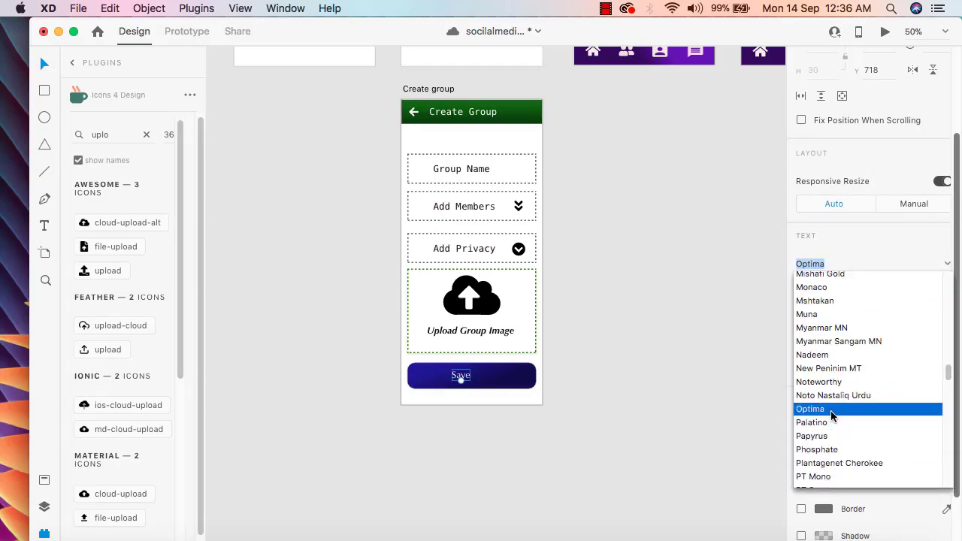
pyautogui.scroll(3, 834, 418)
pyautogui.click(816, 314)
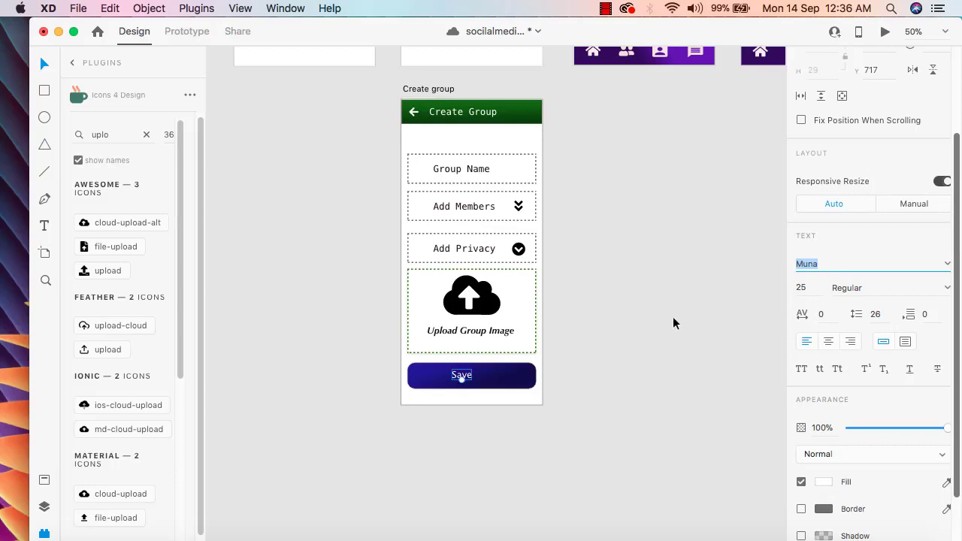
# Check the Save button in a preview and move its label to the centre of the button.
pyautogui.click(885, 34)
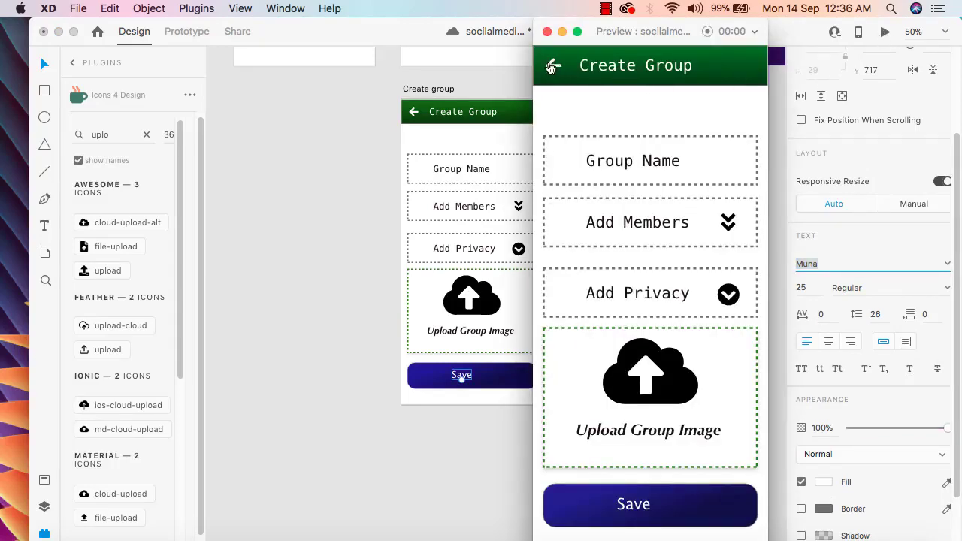
pyautogui.click(548, 31)
pyautogui.moveTo(462, 376); pyautogui.dragTo(472, 381)
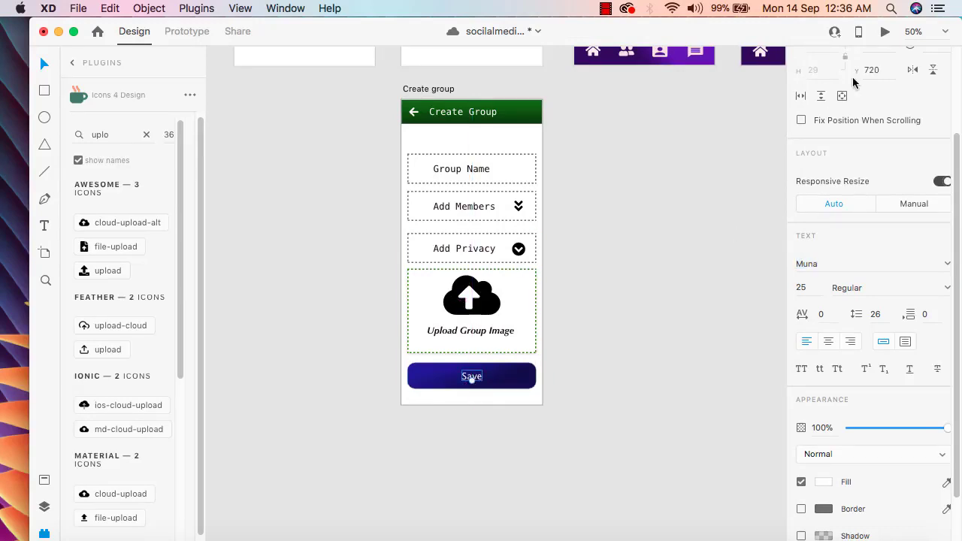
# Preview the prototype from the Create Group screen, going through the group list, home feed, friend suggestions and chat list.
pyautogui.click(886, 31)
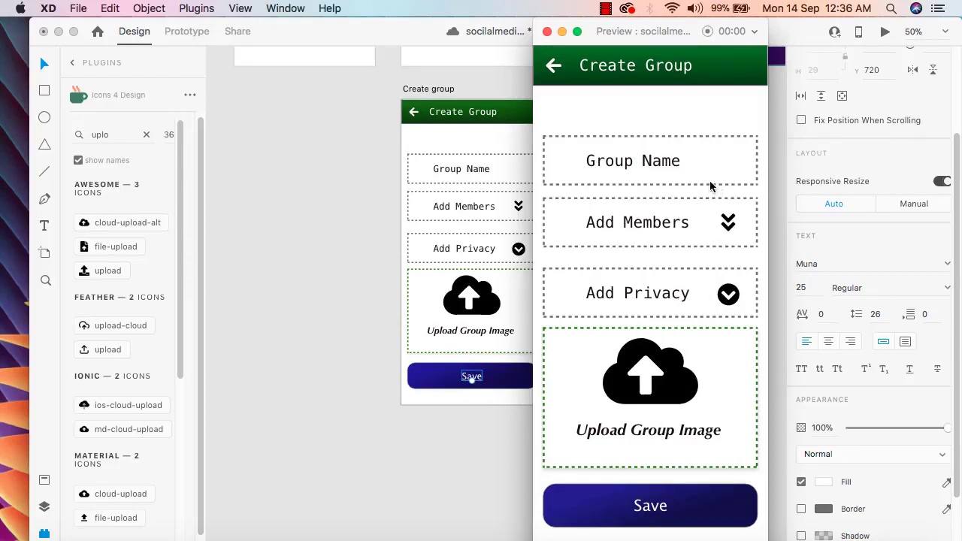
pyautogui.click(555, 68)
pyautogui.scroll(2, 696, 260)
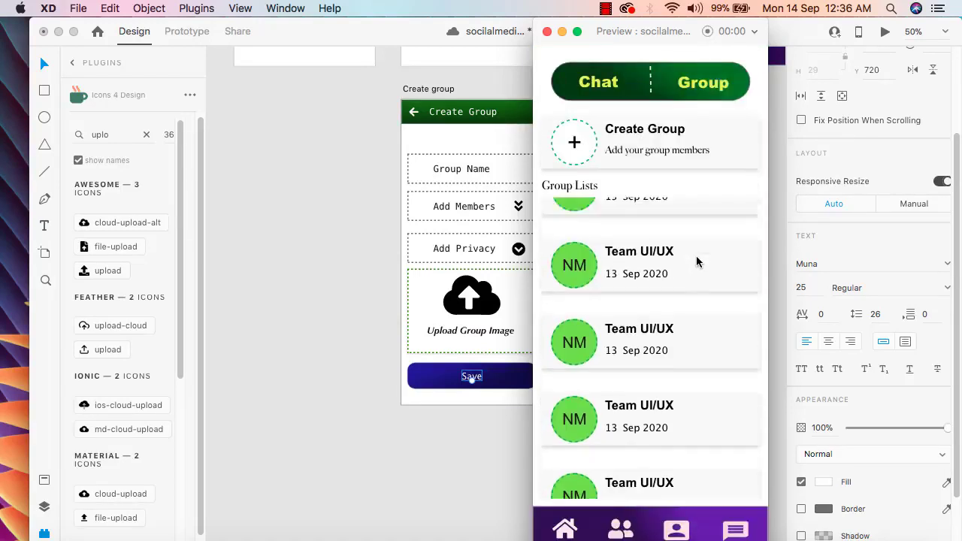
pyautogui.click(673, 380)
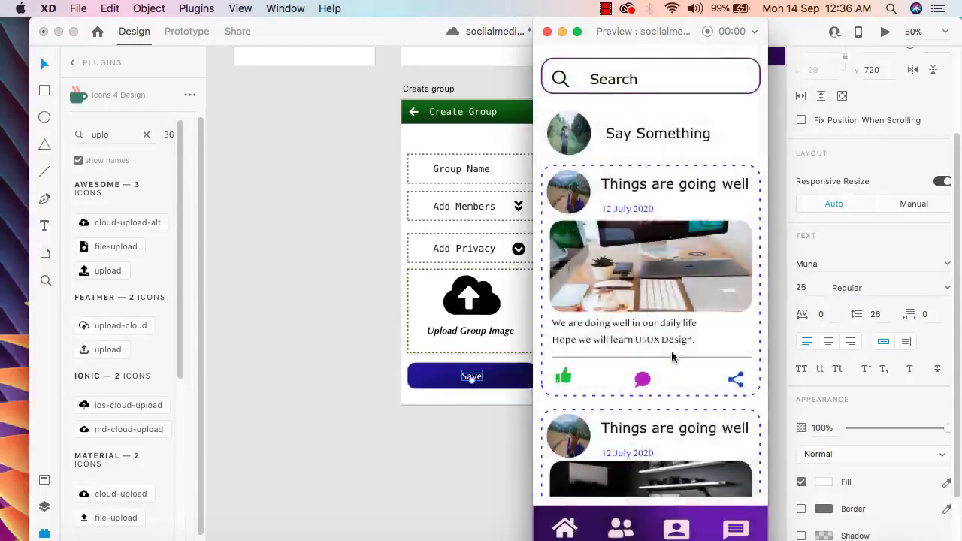
pyautogui.moveTo(672, 354); pyautogui.dragTo(682, 251)
pyautogui.click(676, 530)
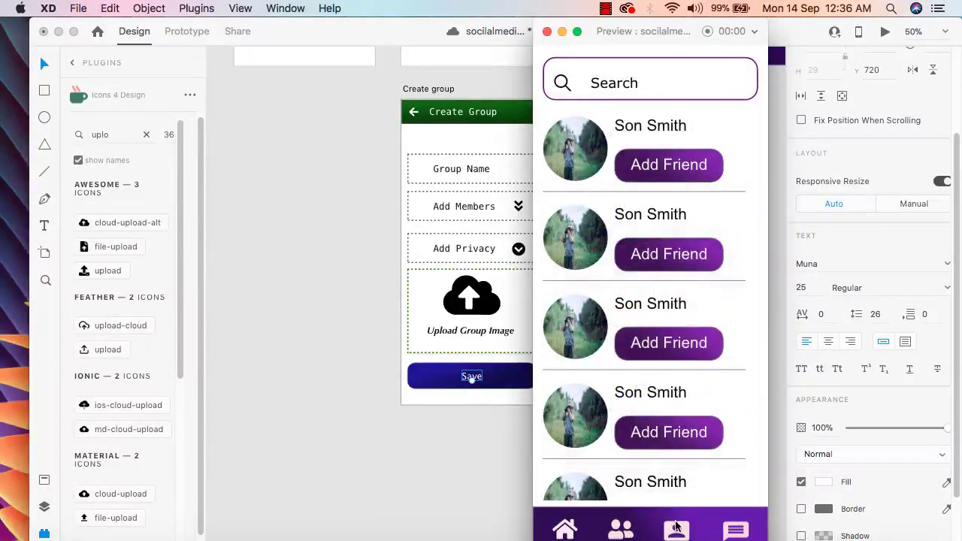
pyautogui.click(677, 531)
pyautogui.click(735, 531)
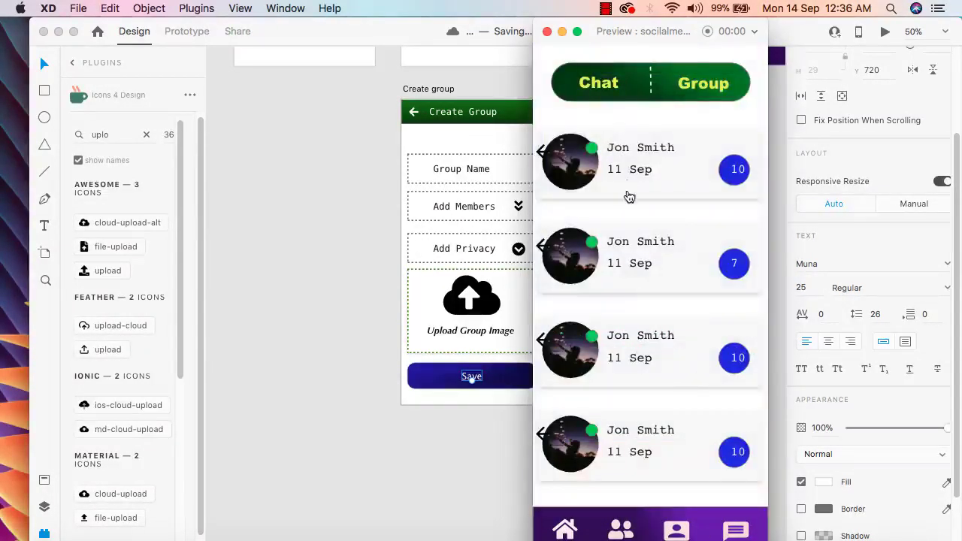
# Test the conversation, Group and Create Group links with their back arrows, return to the home feed and close the preview.
pyautogui.click(630, 229)
pyautogui.click(556, 67)
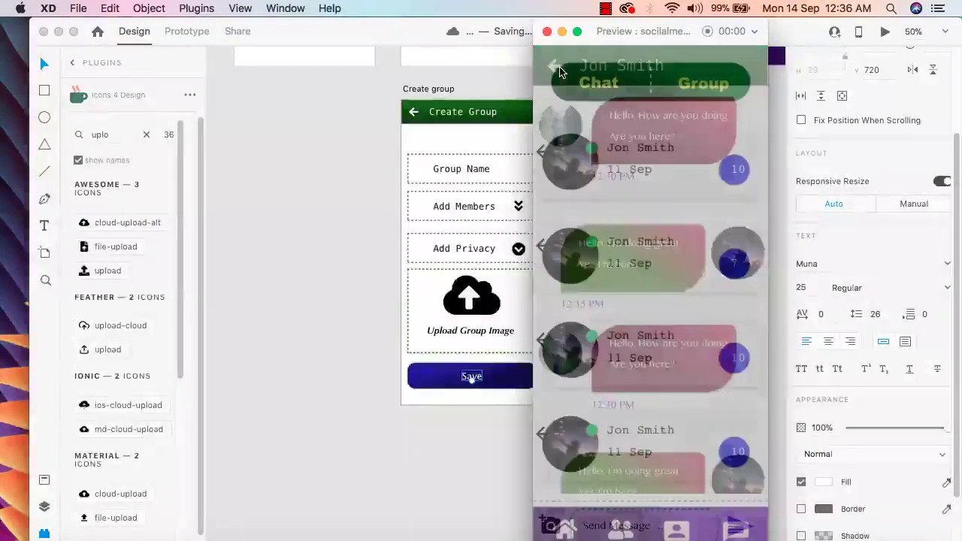
pyautogui.click(684, 84)
pyautogui.scroll(-3, 685, 261)
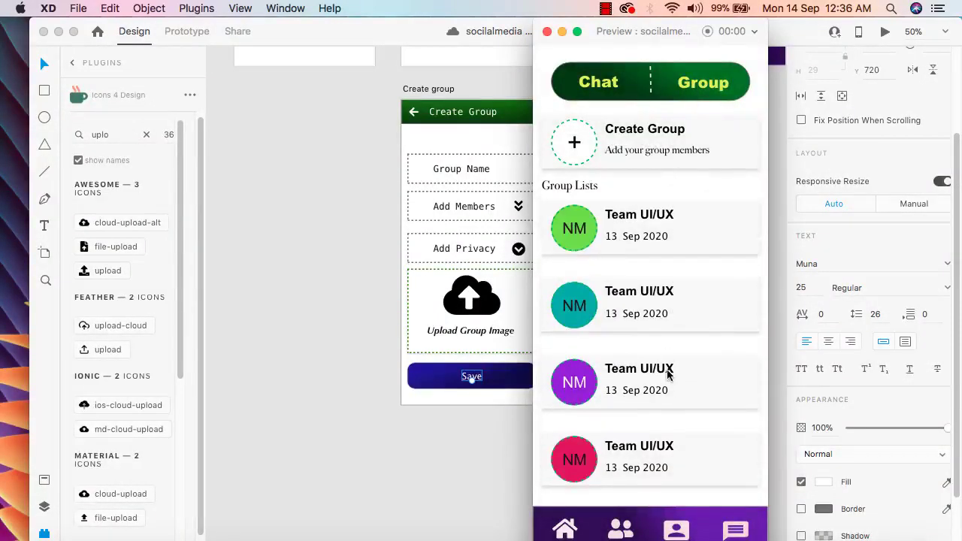
pyautogui.scroll(3, 675, 263)
pyautogui.click(649, 135)
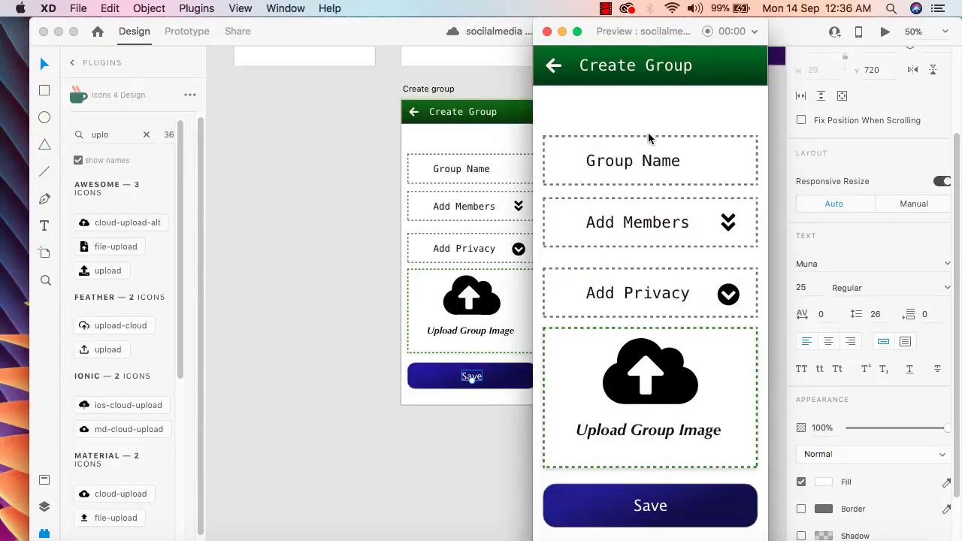
pyautogui.click(557, 66)
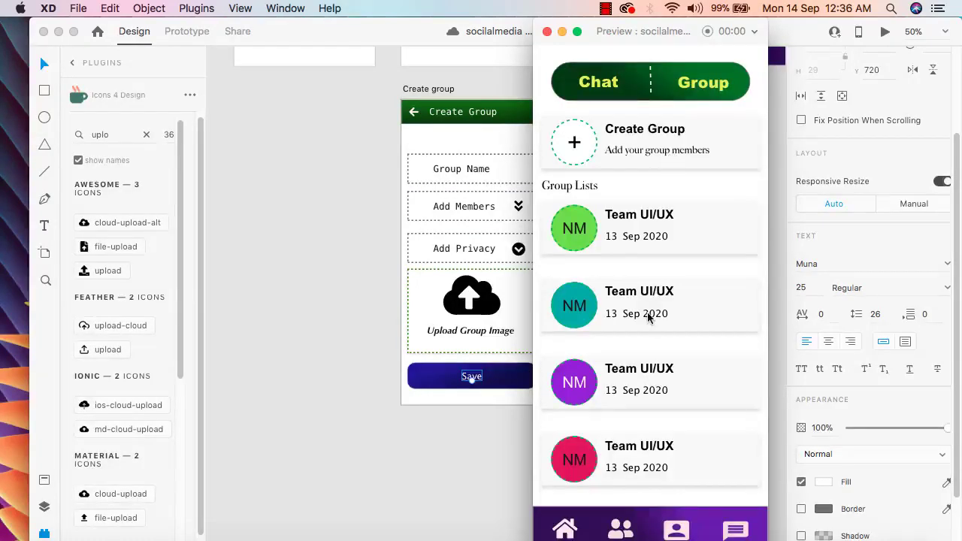
pyautogui.click(621, 528)
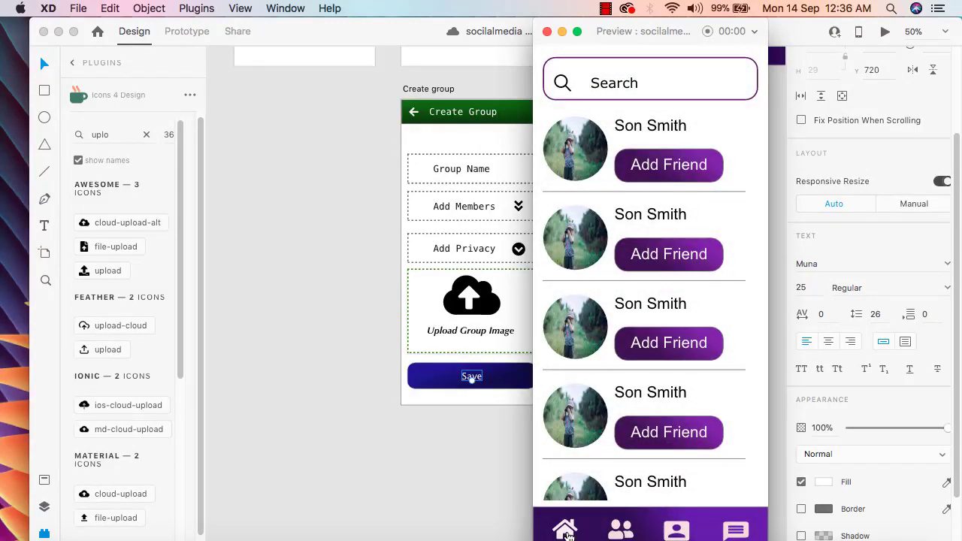
pyautogui.click(566, 532)
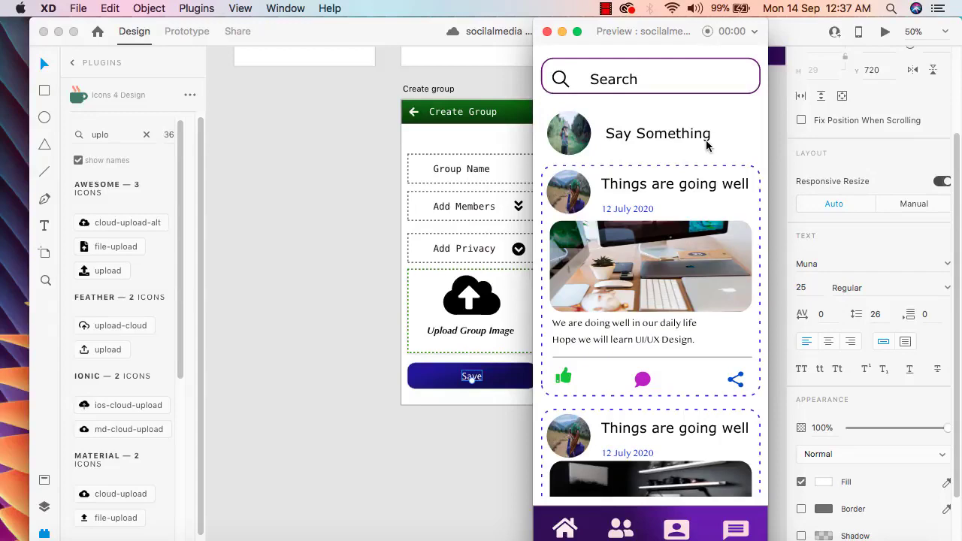
pyautogui.click(548, 31)
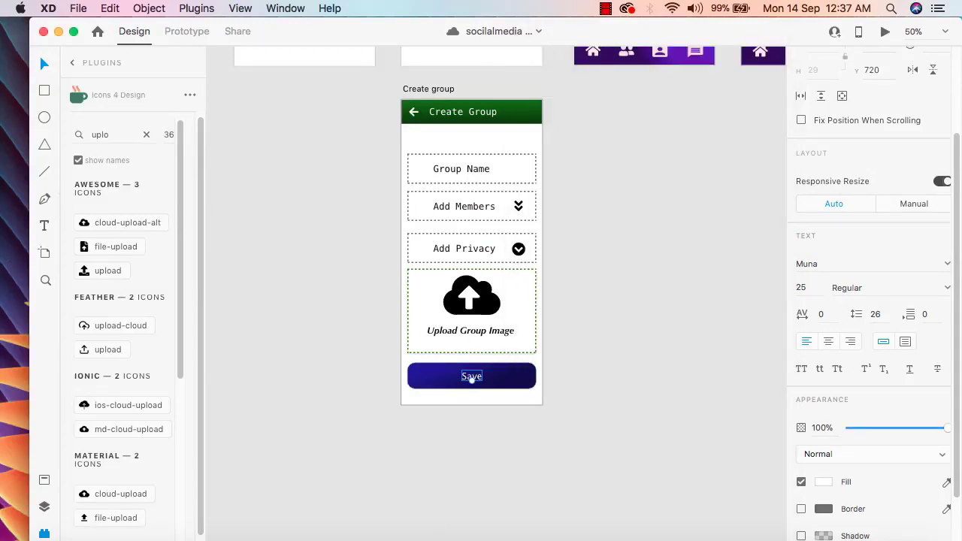
# Draw a horizontal line about 189 wide under the Say Something text on the Home Page, and check it in a preview.
pyautogui.scroll(3, 661, 369)
pyautogui.scroll(6, 661, 369)
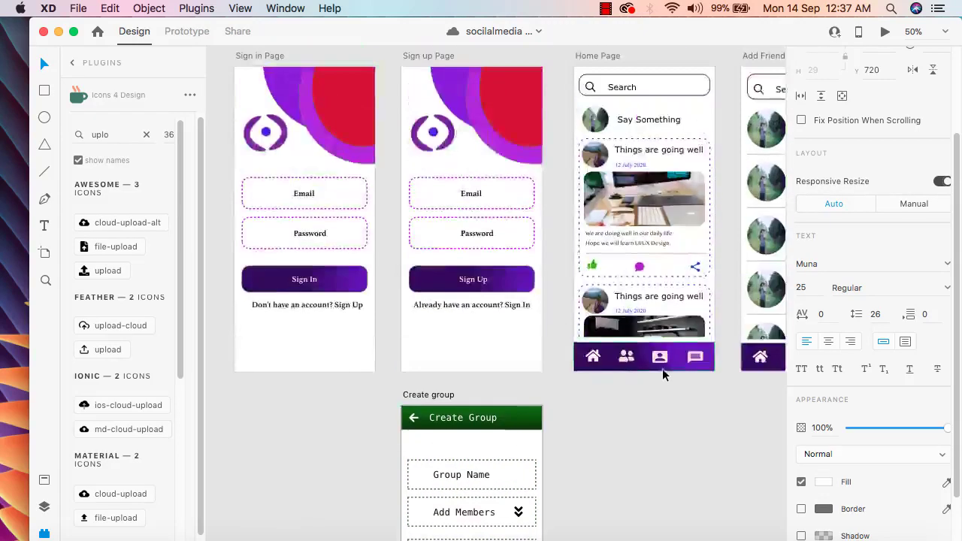
pyautogui.click(614, 97)
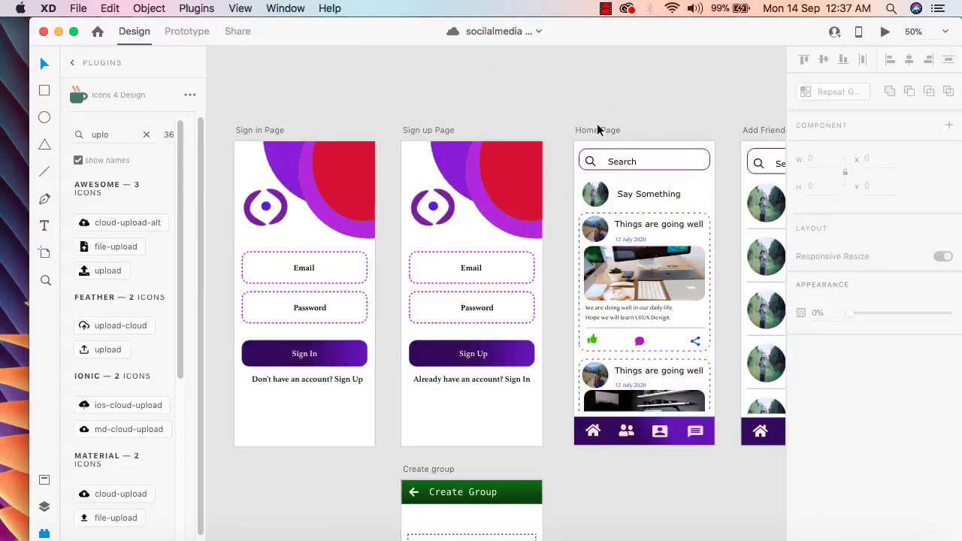
pyautogui.click(599, 130)
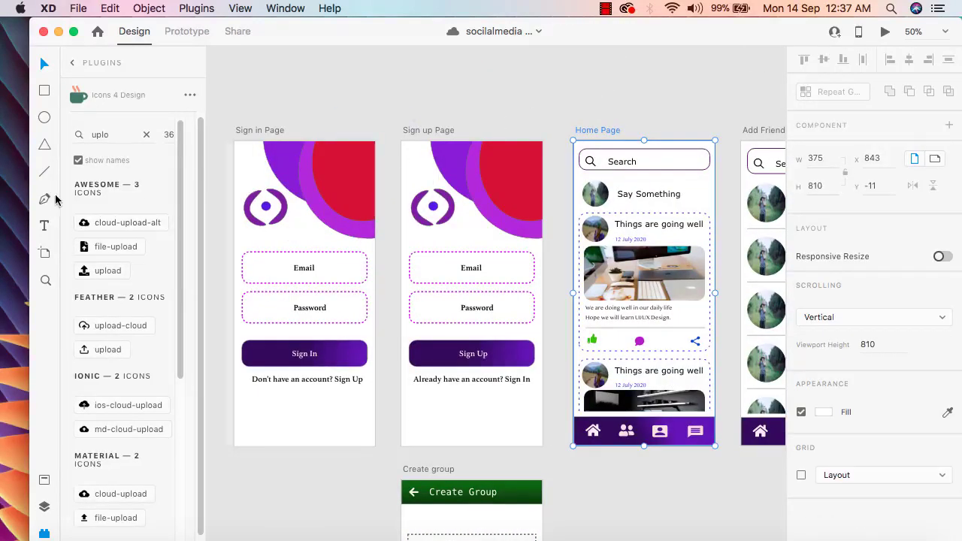
pyautogui.click(43, 173)
pyautogui.moveTo(618, 202); pyautogui.dragTo(683, 206)
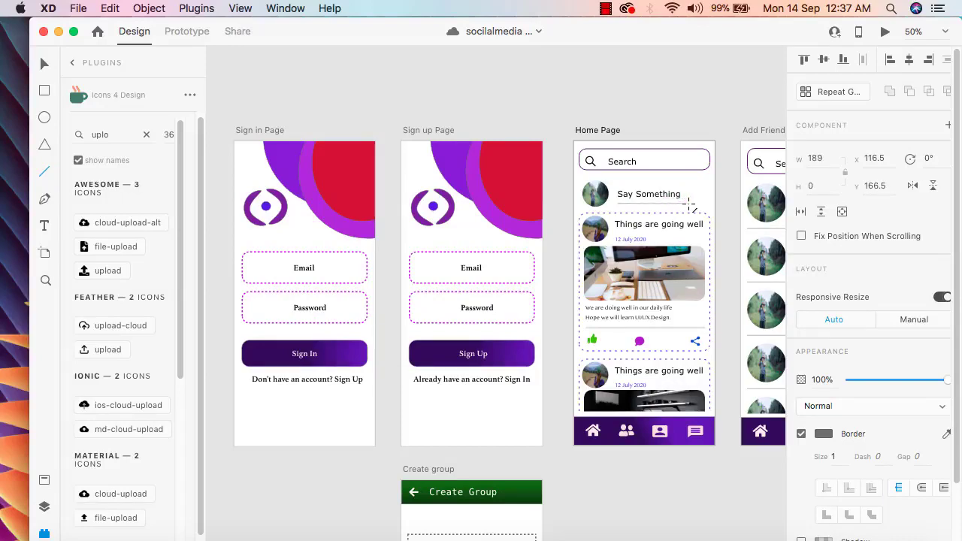
pyautogui.click(884, 33)
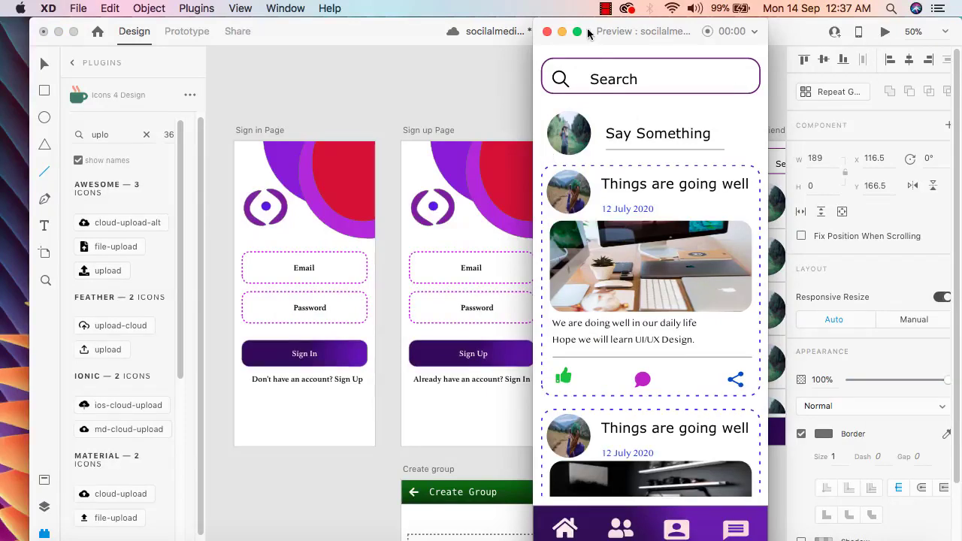
pyautogui.click(548, 33)
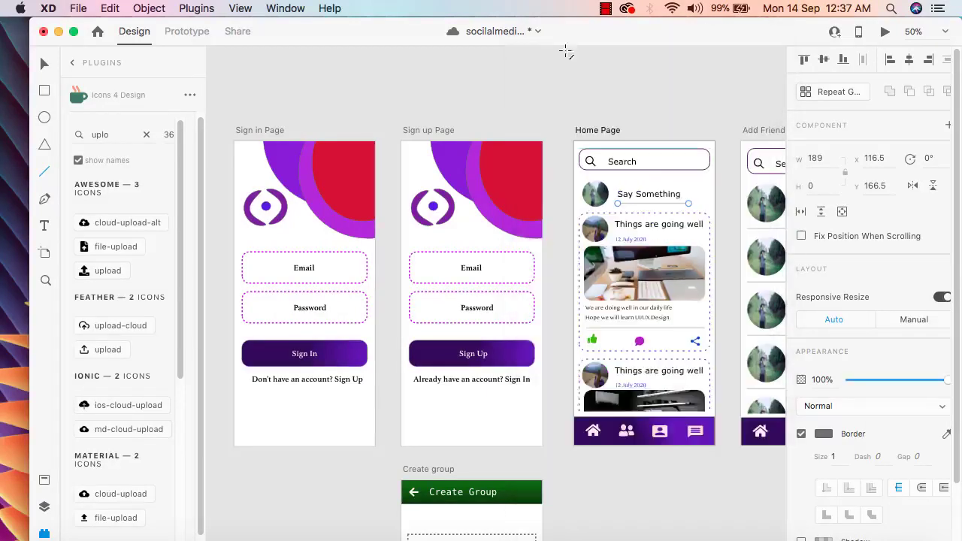
# Set the line's border colour to black and its dash to 5, checking the colour in a preview.
pyautogui.click(825, 434)
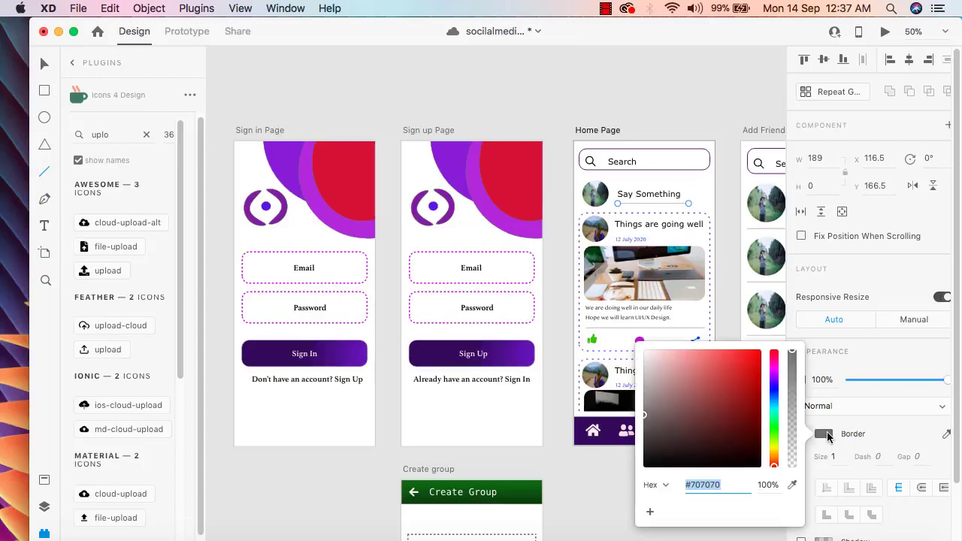
pyautogui.moveTo(692, 465); pyautogui.dragTo(666, 466)
pyautogui.click(885, 33)
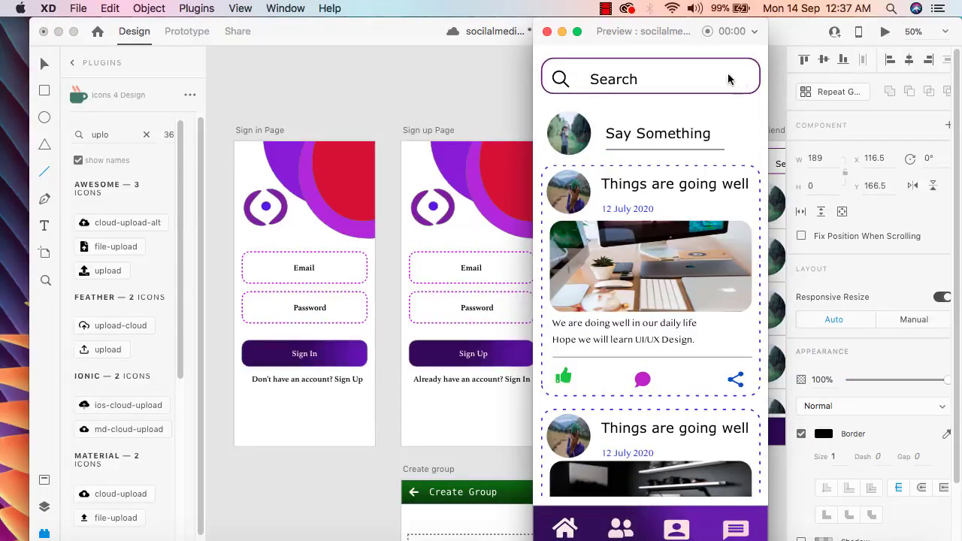
pyautogui.click(546, 31)
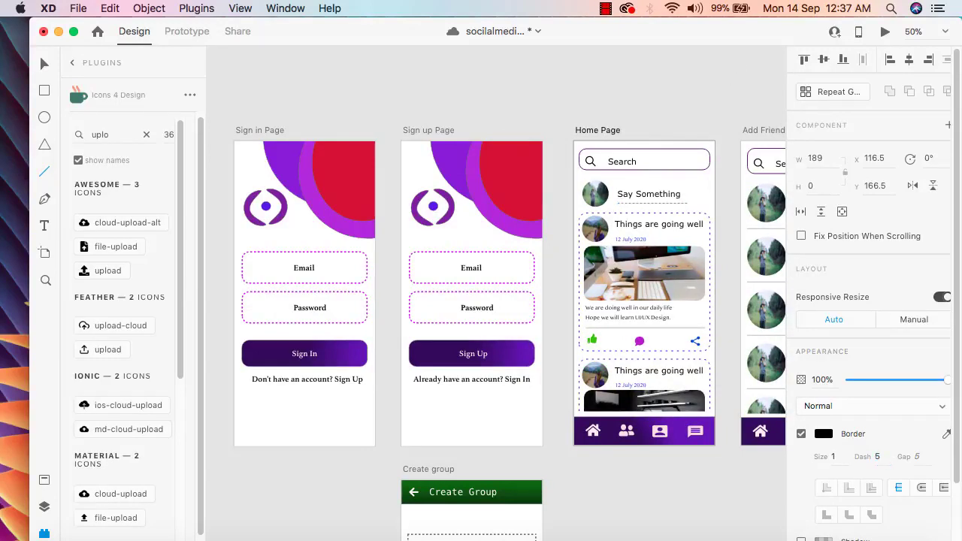
# Preview the dashed line on the home feed and walk through the friends, chat, group, Create Group and conversation screens.
pyautogui.click(886, 31)
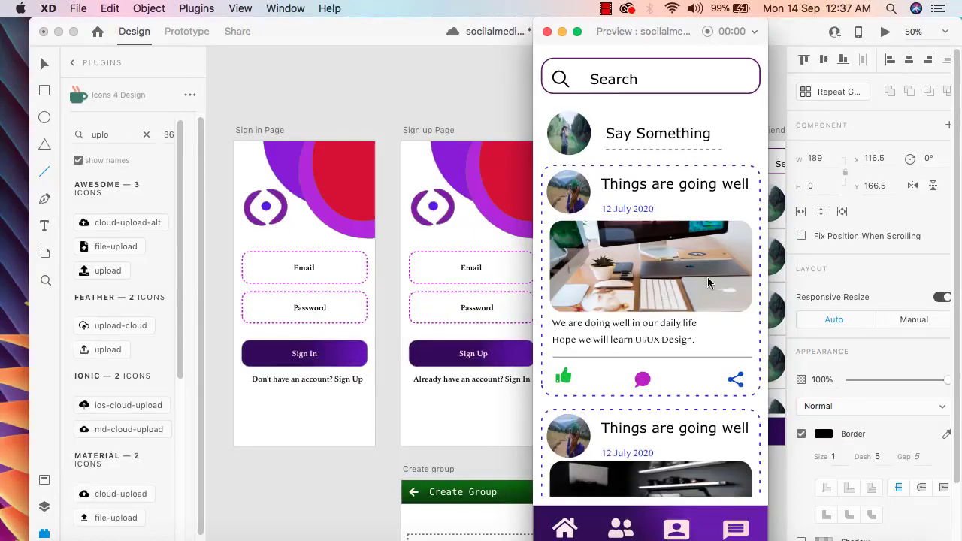
pyautogui.scroll(-3, 708, 282)
pyautogui.click(621, 528)
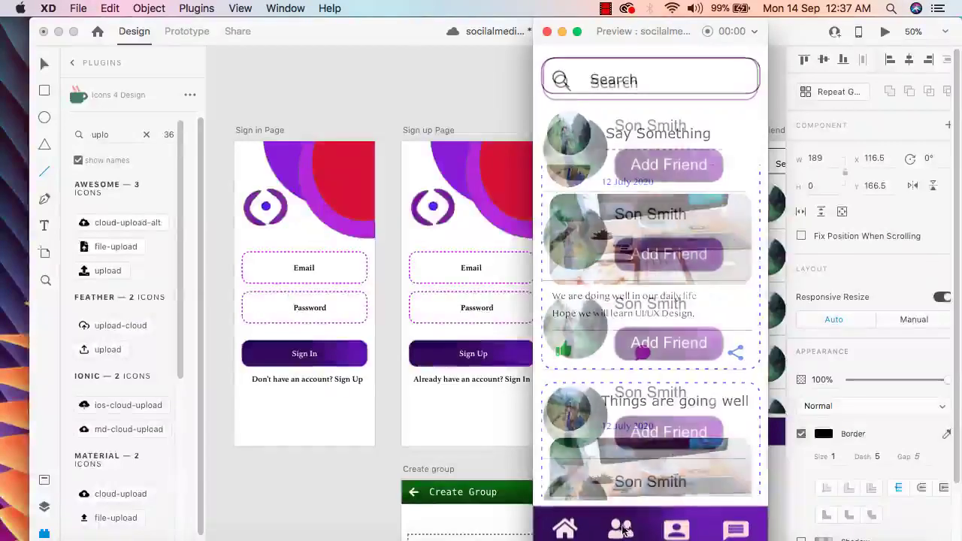
pyautogui.click(676, 531)
pyautogui.click(728, 533)
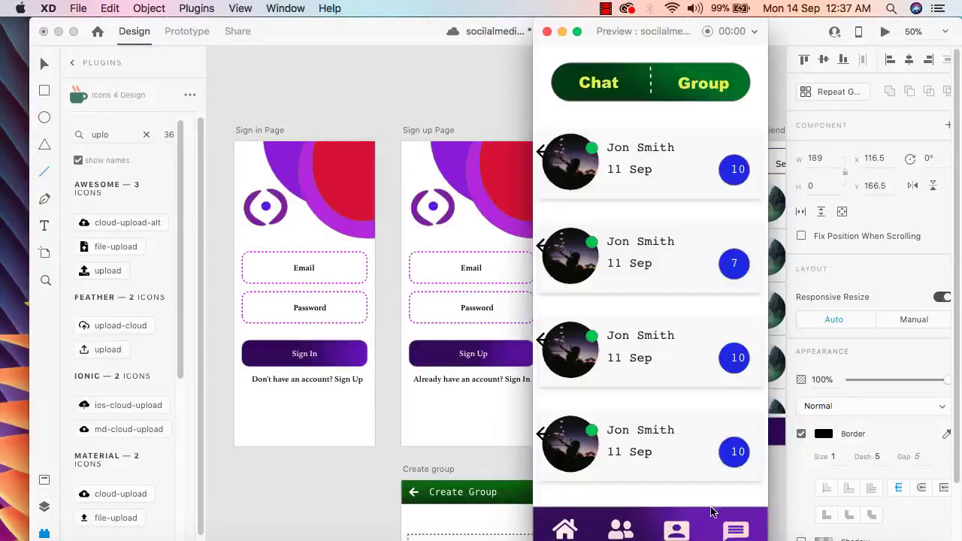
pyautogui.click(707, 90)
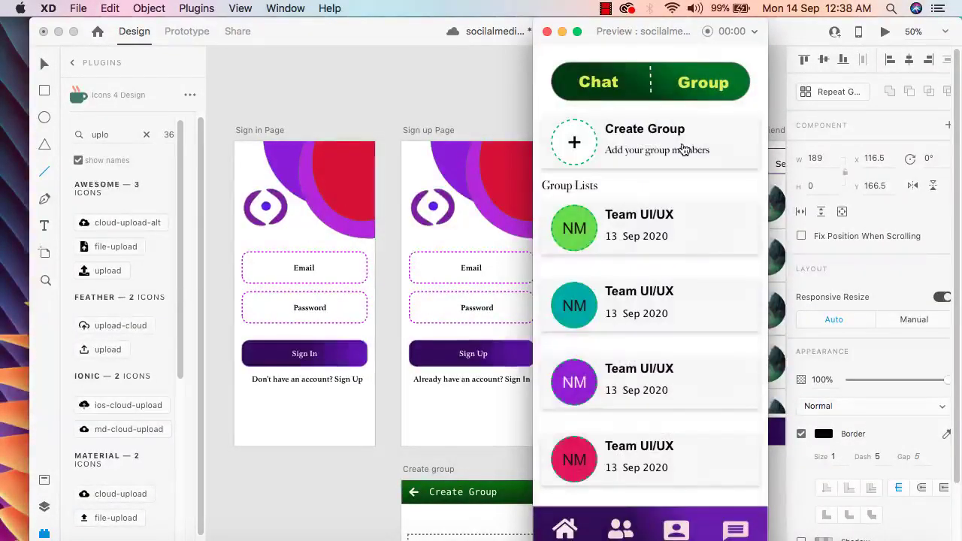
pyautogui.click(683, 149)
pyautogui.click(556, 68)
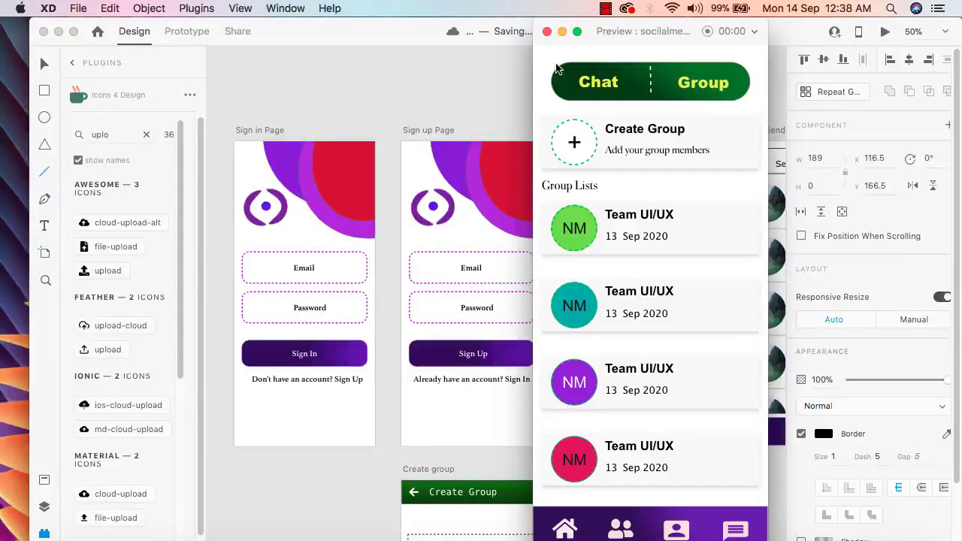
pyautogui.click(605, 94)
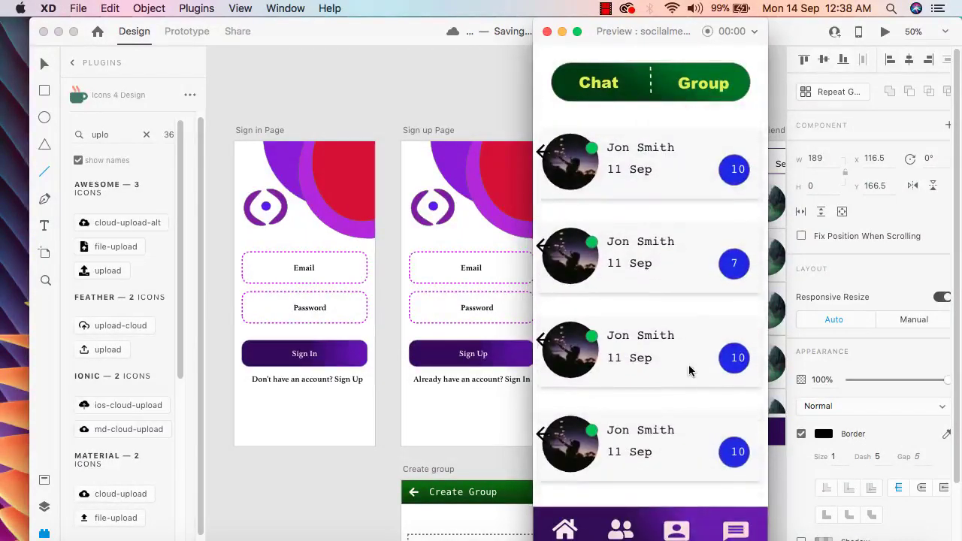
pyautogui.click(655, 175)
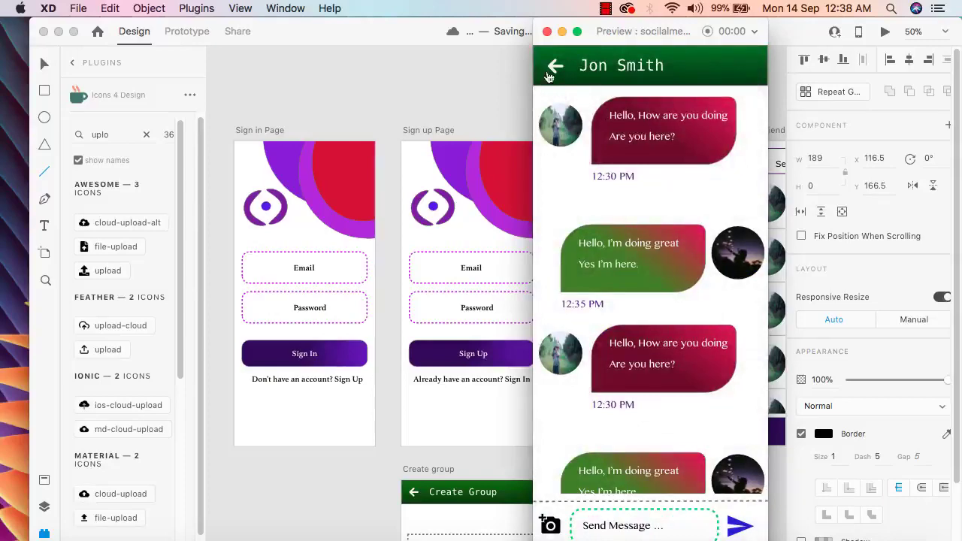
# Check the conversation screen in the preview, leave it with its back arrow, open the profile screen and test Log Out.
pyautogui.scroll(-3, 705, 243)
pyautogui.scroll(3, 707, 301)
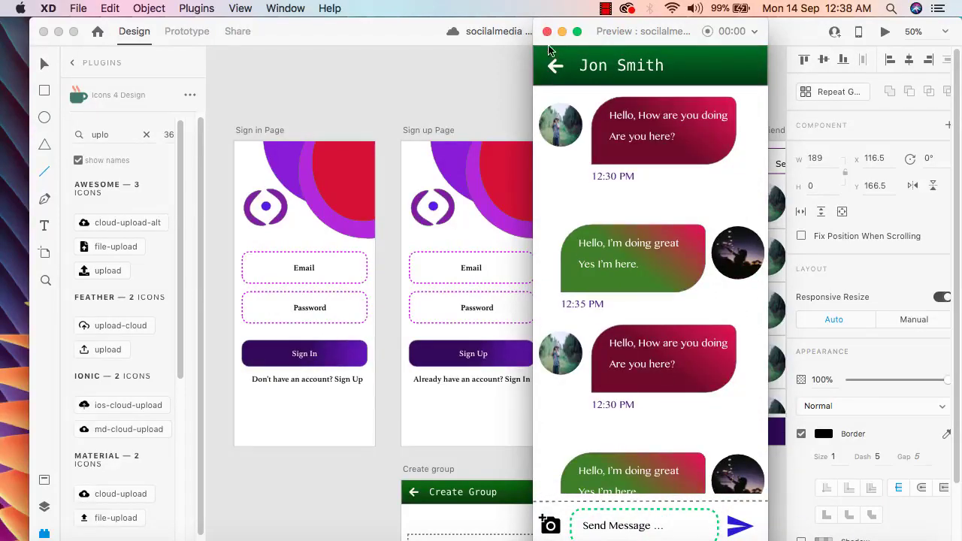
pyautogui.click(555, 69)
pyautogui.click(674, 531)
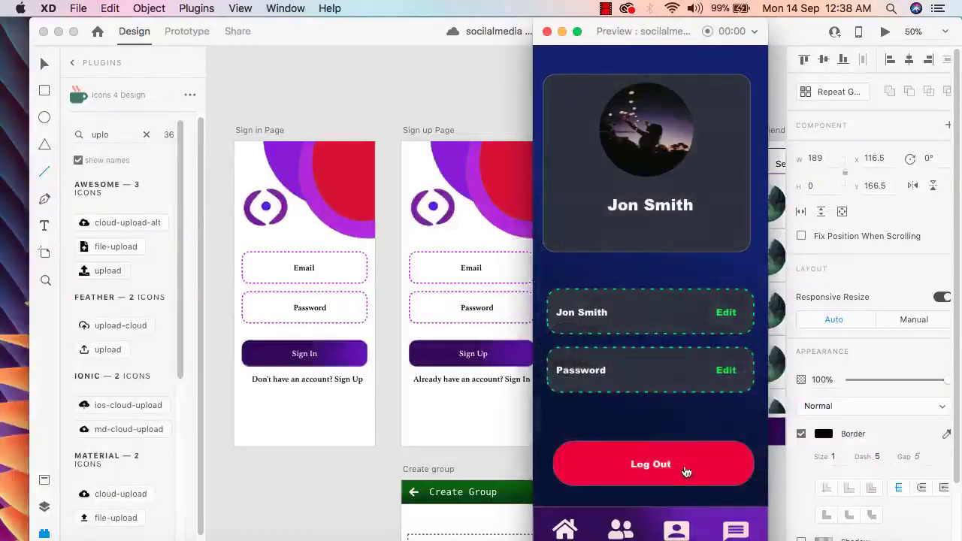
pyautogui.click(683, 467)
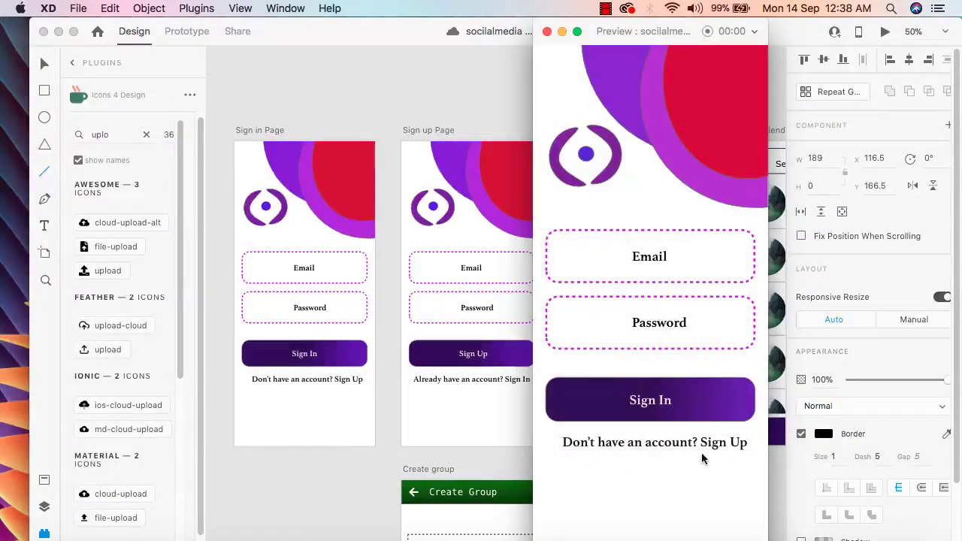
# Test the Sign Up and Sign In text links between the two account screens, and enter the home feed through the Sign In button.
pyautogui.click(727, 444)
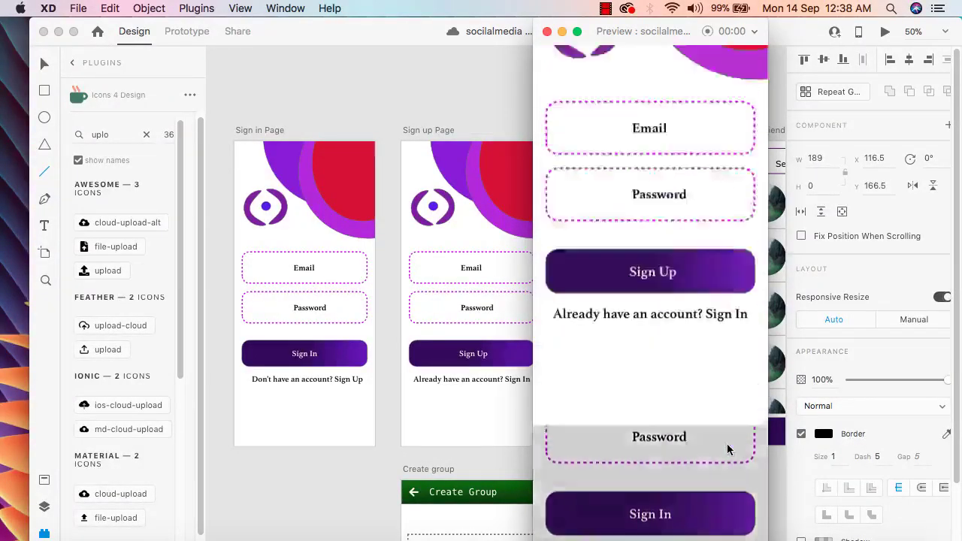
pyautogui.click(736, 447)
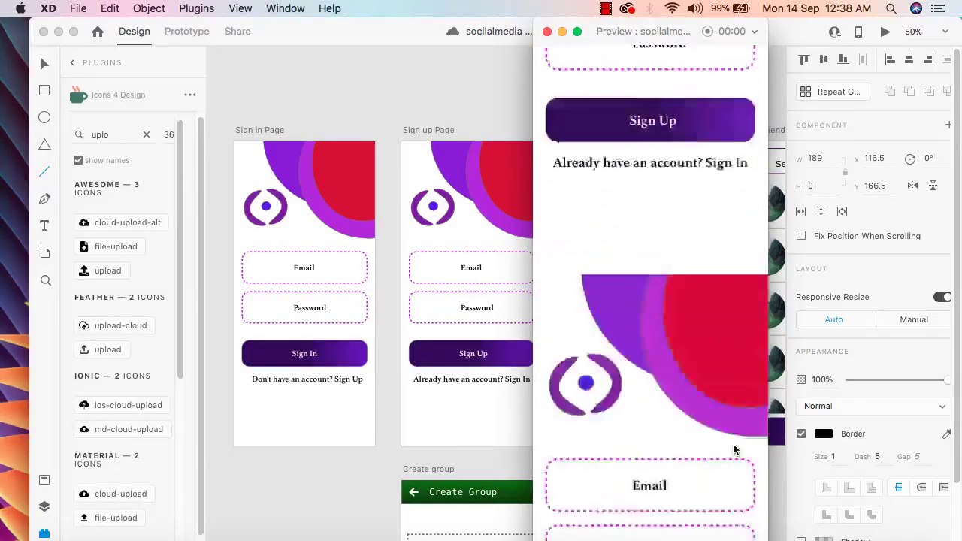
pyautogui.click(660, 401)
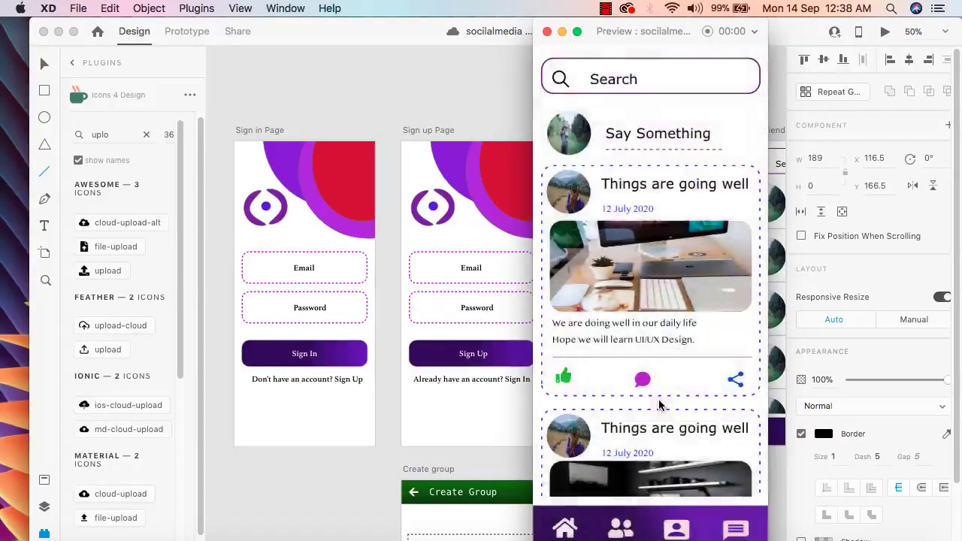
# Log out again from the profile screen, switch to the sign-up screen and test its Sign Up button to the home feed.
pyautogui.click(679, 530)
pyautogui.click(693, 466)
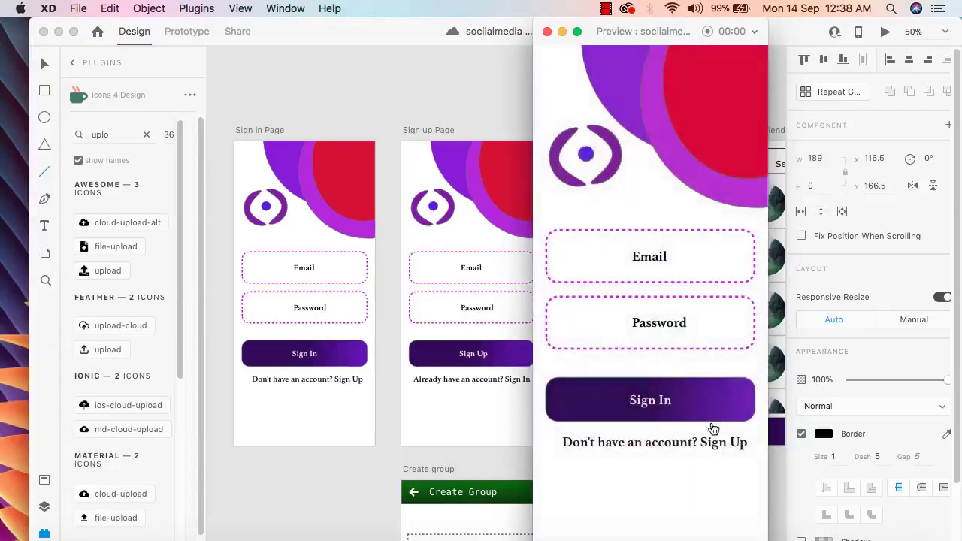
pyautogui.click(734, 442)
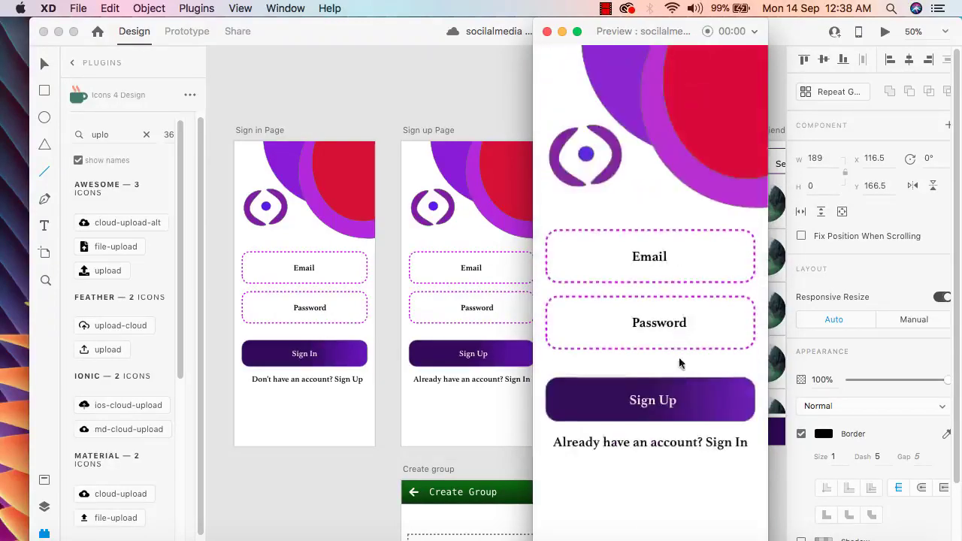
pyautogui.click(644, 406)
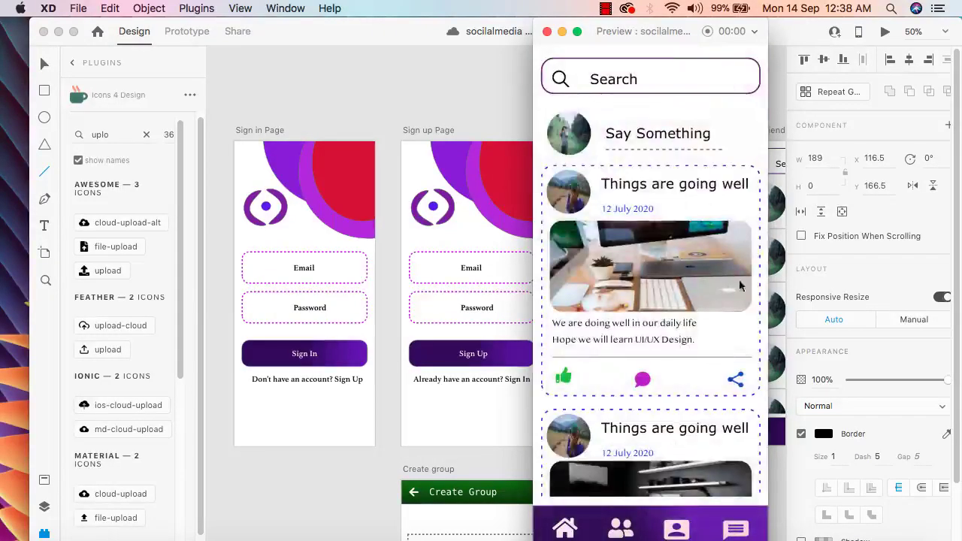
# Scroll the home feed, test the navigation bar's links to the friends and chat screens and back home, and close the preview.
pyautogui.moveTo(694, 399); pyautogui.dragTo(697, 224)
pyautogui.click(678, 530)
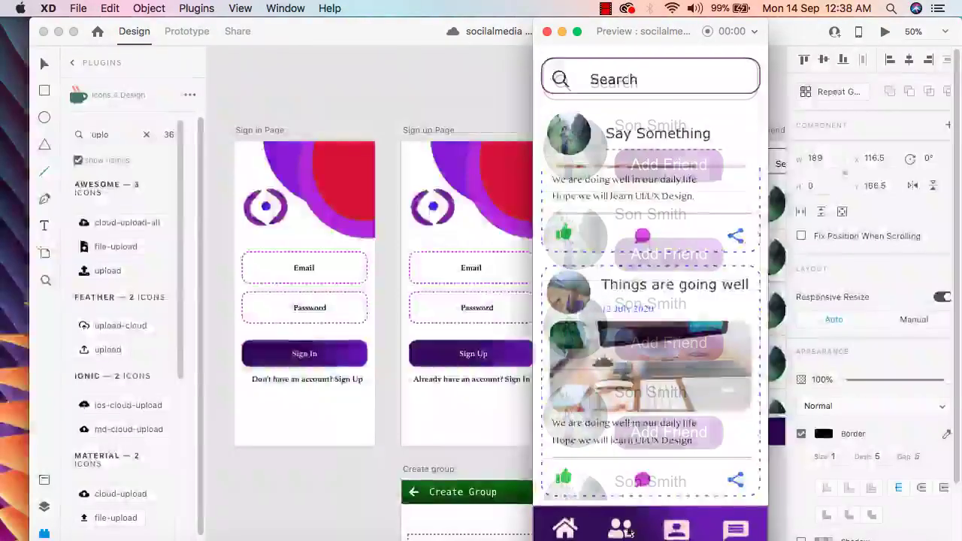
pyautogui.click(735, 531)
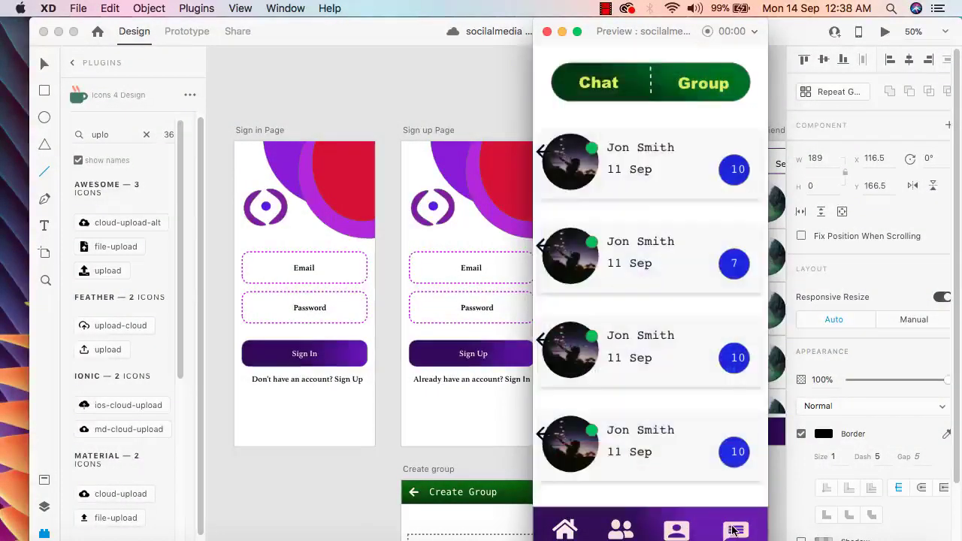
pyautogui.click(619, 531)
pyautogui.click(565, 530)
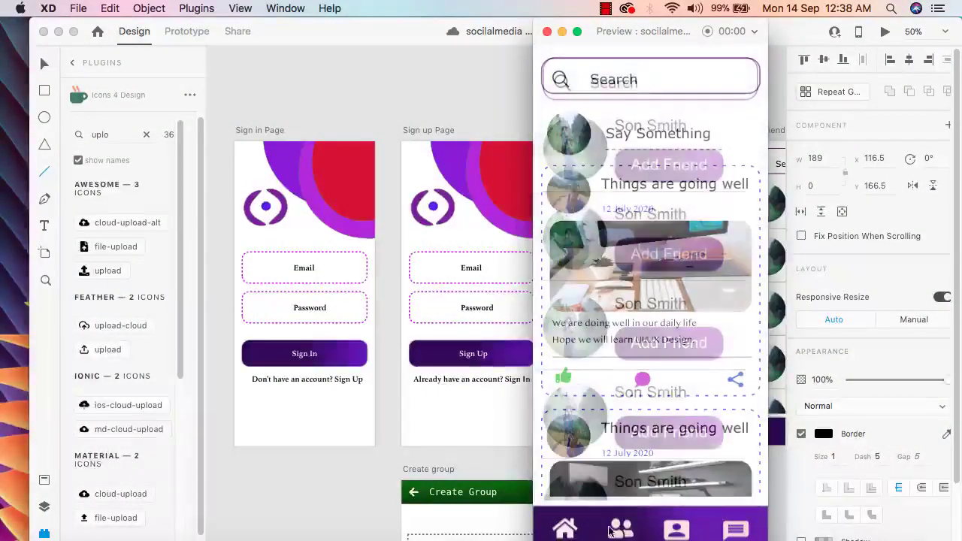
pyautogui.click(547, 32)
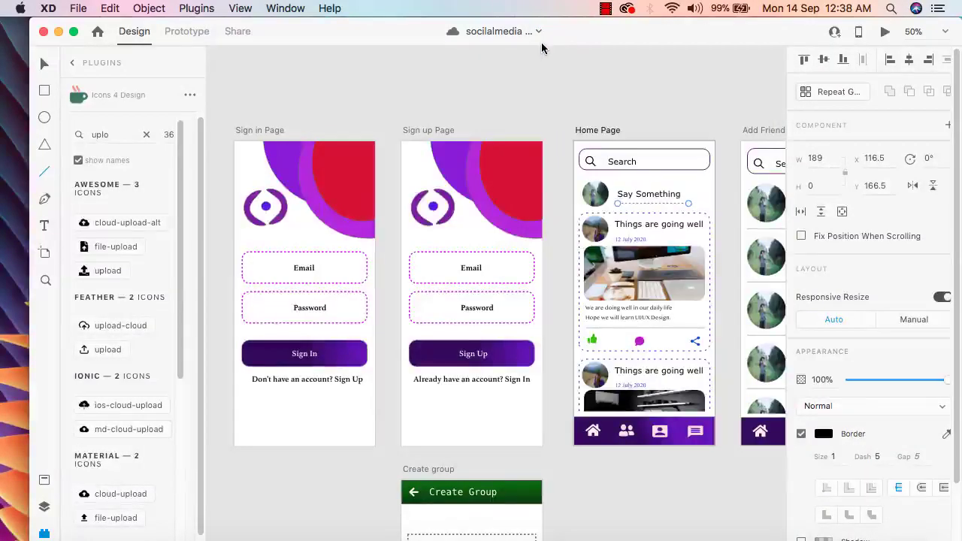